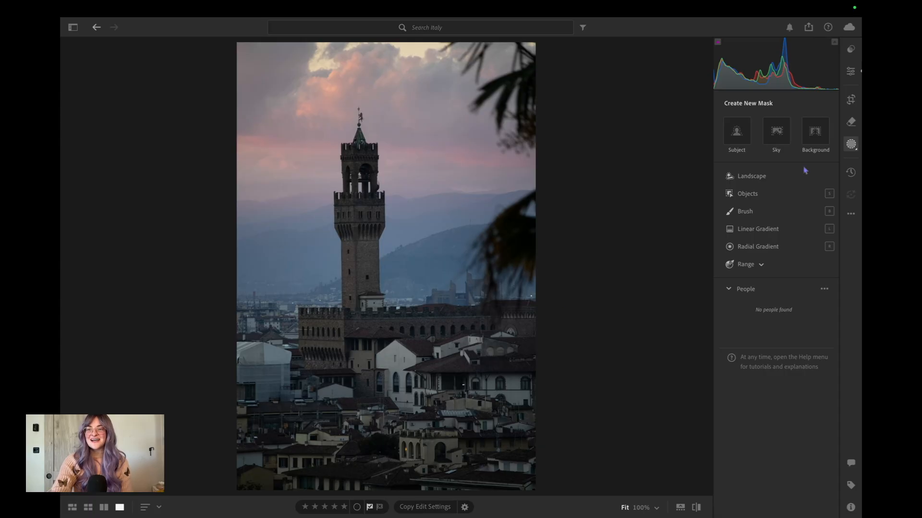
Straighten the tower photo automatically in the Crop tool, apply the crop, and return to the editing controls.
{"action": "left_click", "coordinate": [851, 100]}
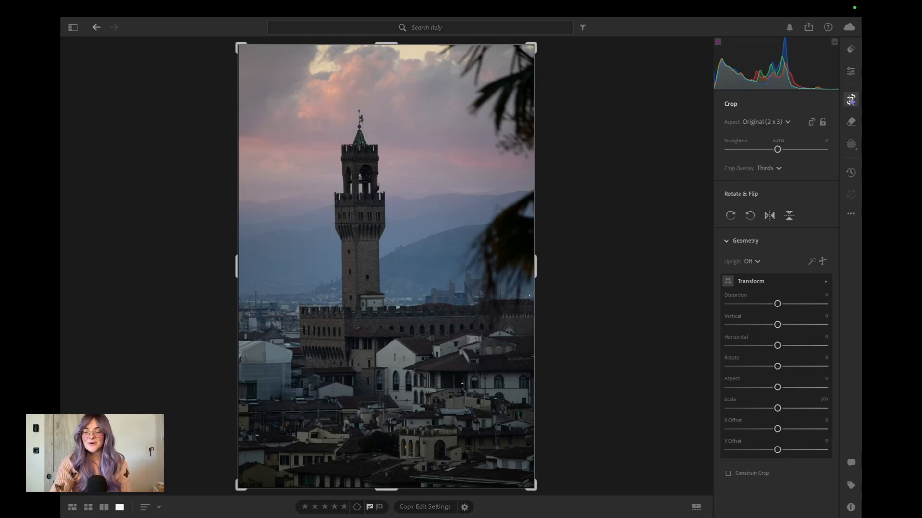
{"action": "left_click", "coordinate": [778, 142]}
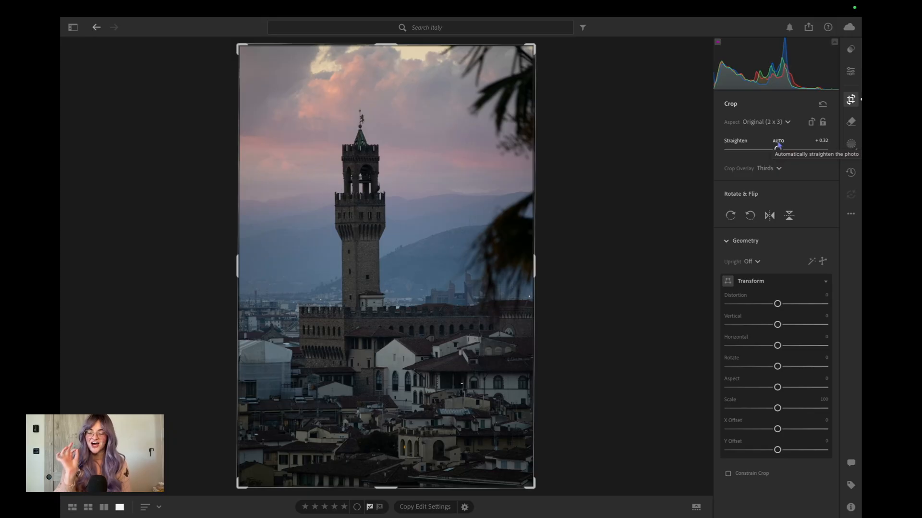
{"action": "key", "text": "Return"}
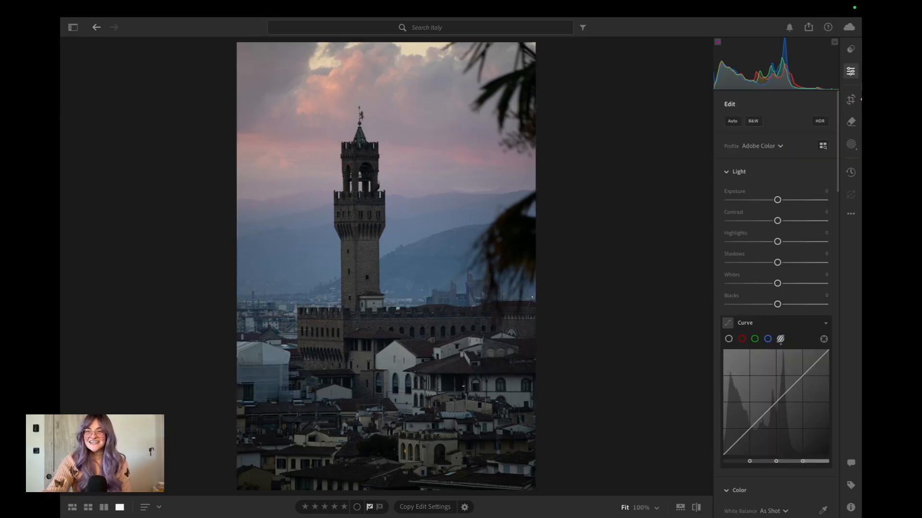
{"action": "left_click", "coordinate": [851, 99]}
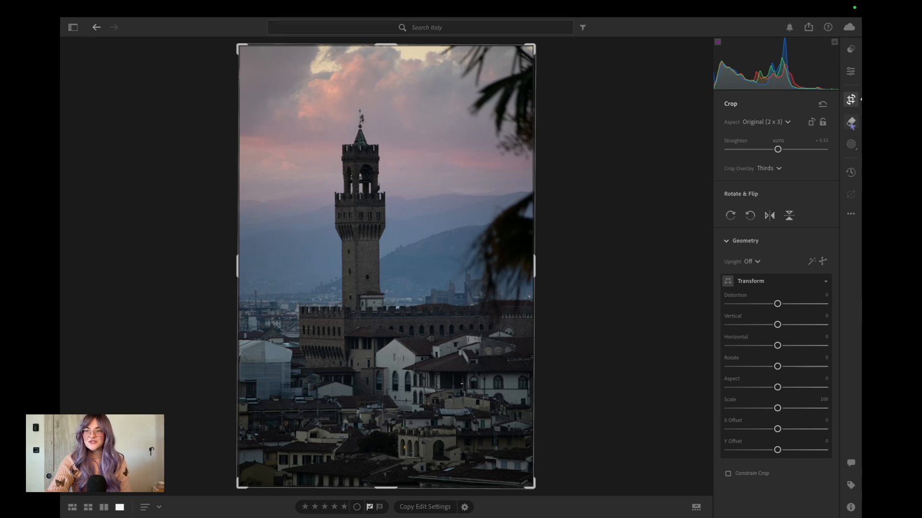
{"action": "left_click", "coordinate": [852, 72]}
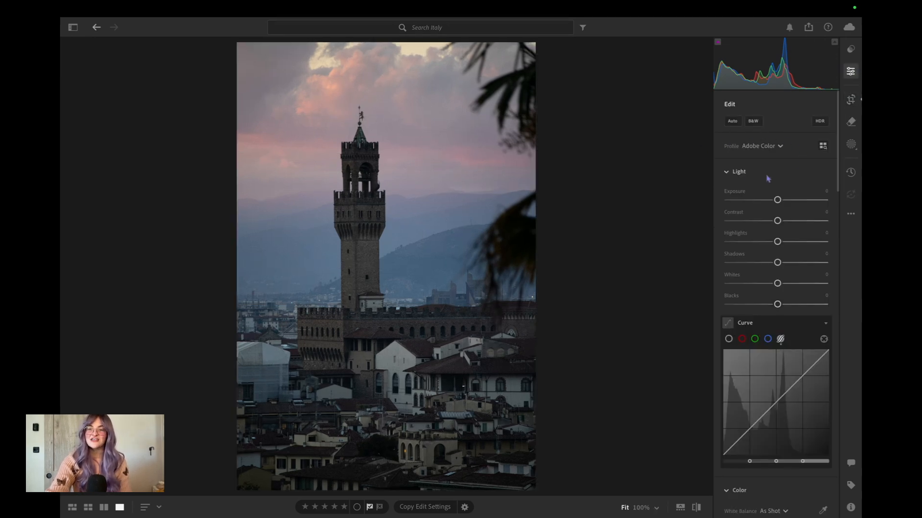
Try the automatic edit settings, remove them, and try the Adaptive Color profile on the photo.
{"action": "left_click", "coordinate": [732, 121]}
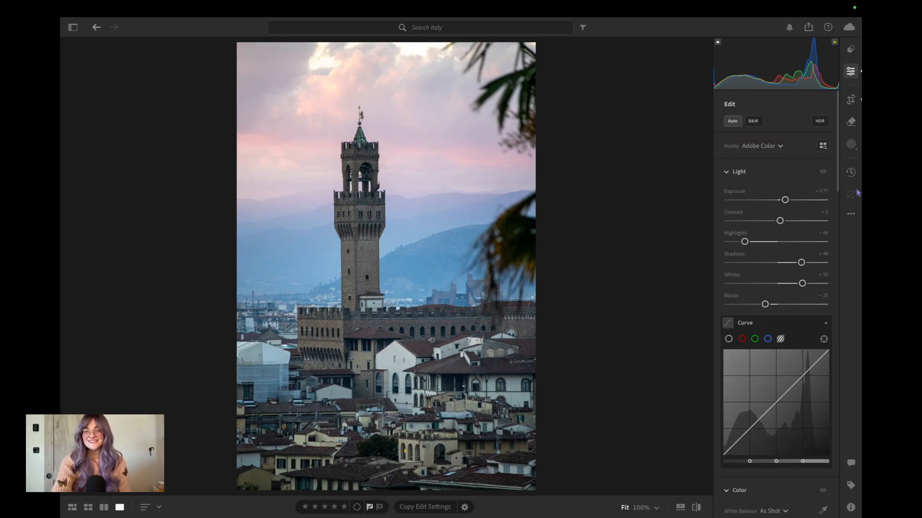
{"action": "left_click", "coordinate": [732, 121]}
{"action": "left_click", "coordinate": [773, 147]}
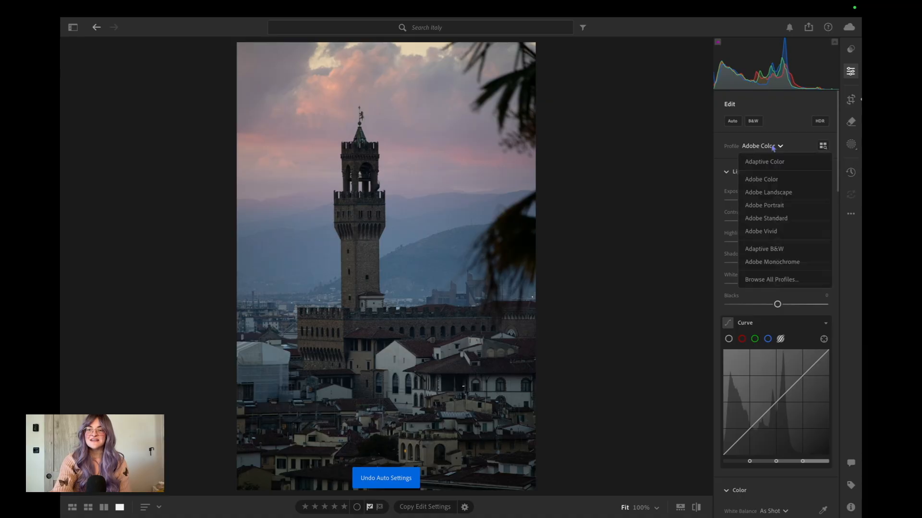
{"action": "left_click", "coordinate": [796, 162]}
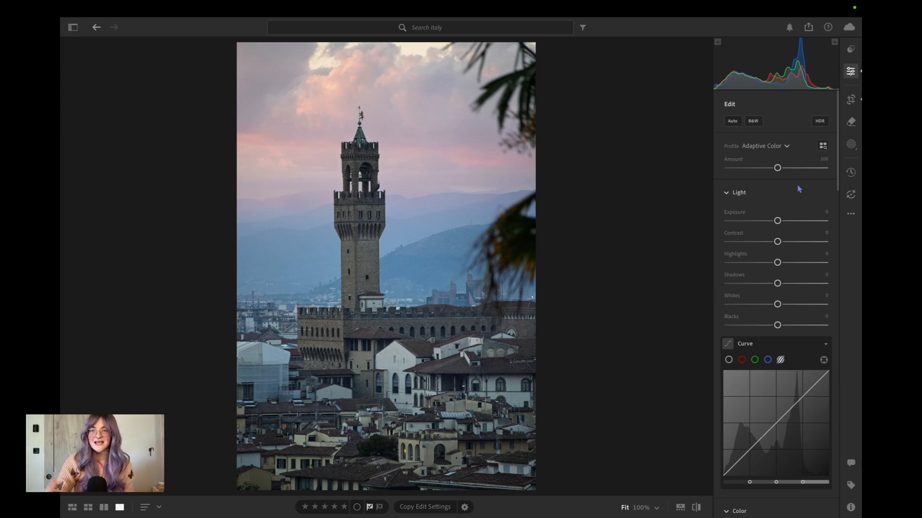
Apply the Adobe Landscape profile to the photo.
{"action": "left_click", "coordinate": [768, 146]}
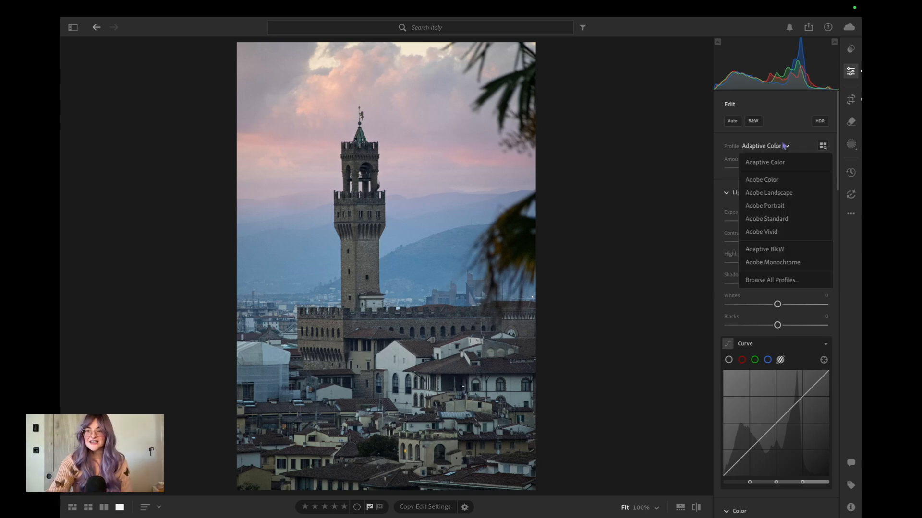
{"action": "left_click", "coordinate": [785, 192]}
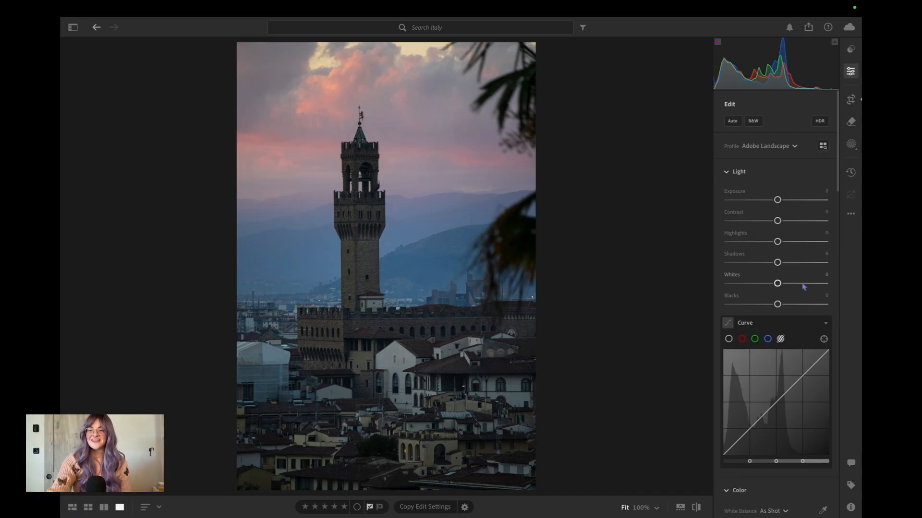
Sample a neutral white balance from the buildings, fine-tune Temp to about 5,700 and Tint to +17, and compare with the original.
{"action": "scroll", "coordinate": [786, 195], "scroll_direction": "down", "scroll_amount": 5}
{"action": "scroll", "coordinate": [803, 286], "scroll_direction": "down", "scroll_amount": 1}
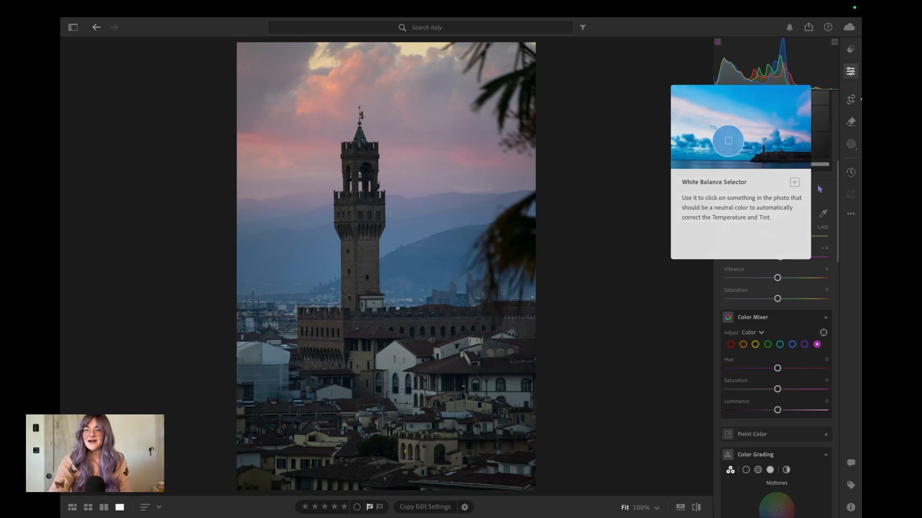
{"action": "left_click", "coordinate": [823, 215]}
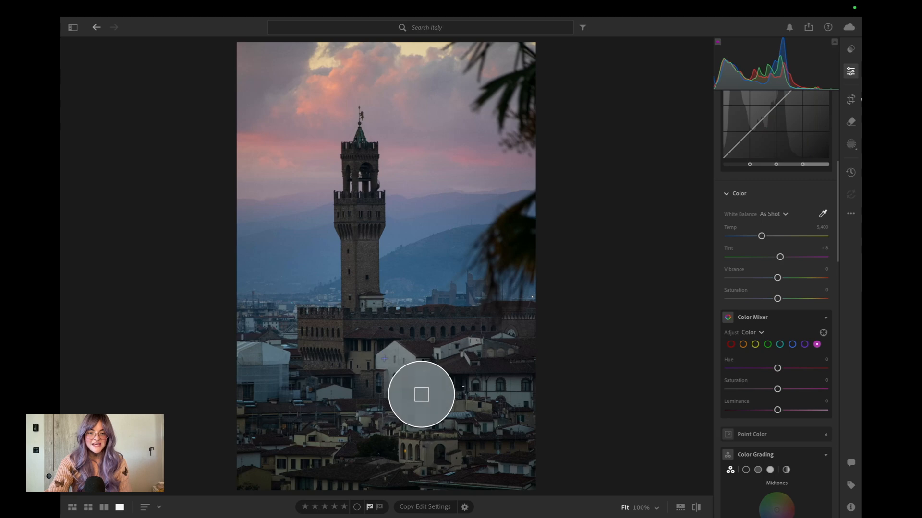
{"action": "left_click", "coordinate": [422, 394]}
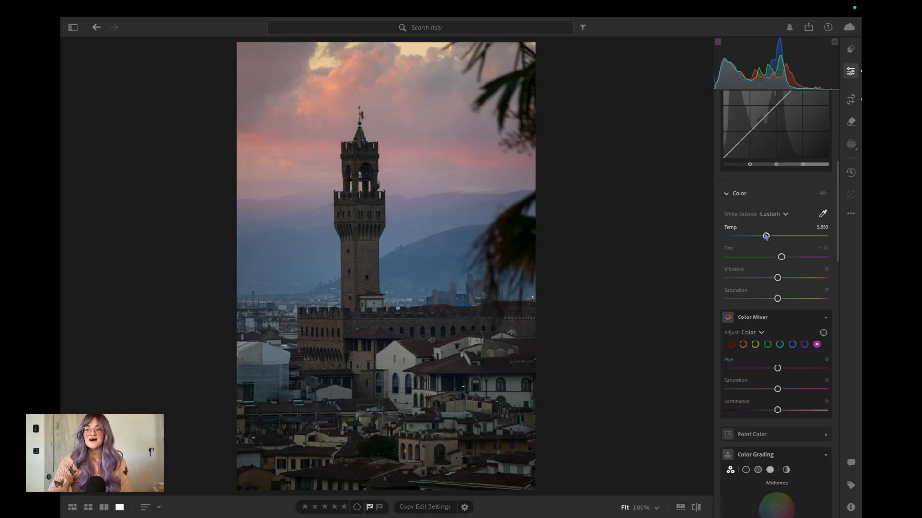
{"action": "left_click_drag", "start_coordinate": [766, 236], "coordinate": [797, 238]}
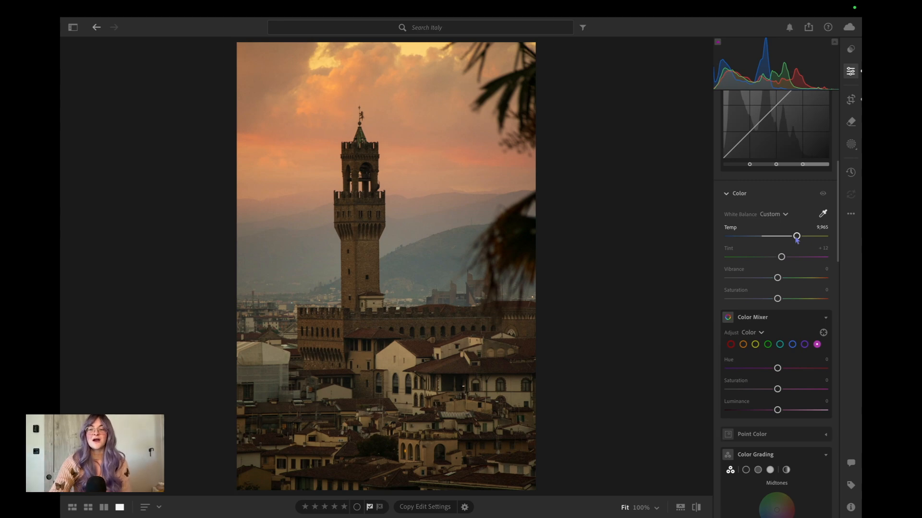
{"action": "left_click_drag", "start_coordinate": [795, 239], "coordinate": [784, 262]}
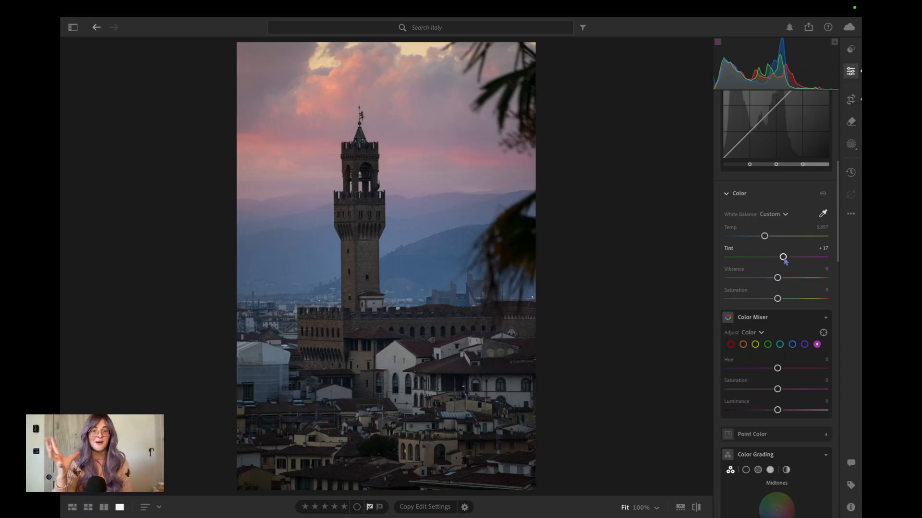
{"action": "left_click", "coordinate": [696, 509]}
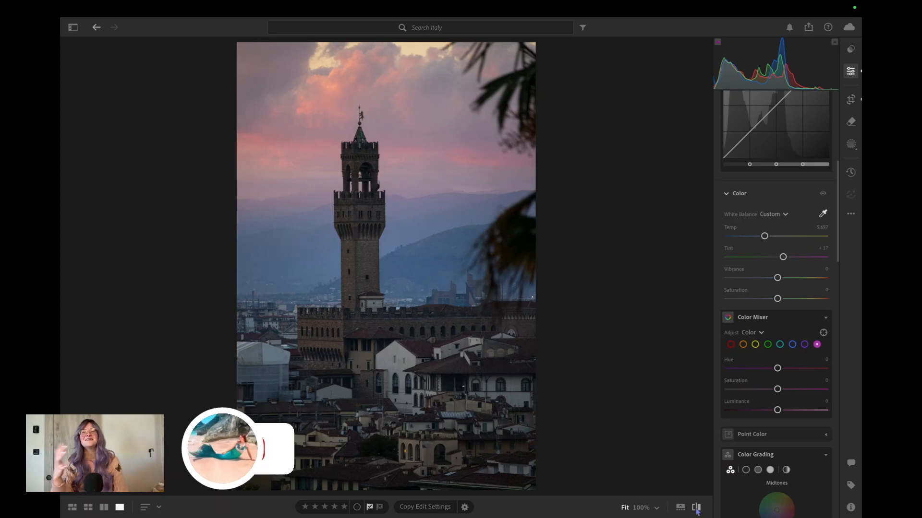
{"action": "left_click", "coordinate": [696, 510]}
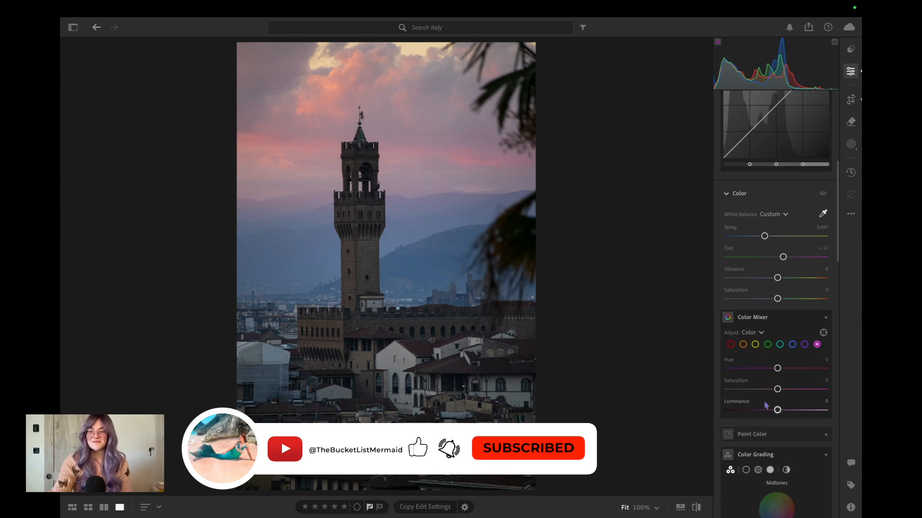
In the Color Mixer, adjust the red hue and set orange to Hue +5, Saturation +7 and Luminance +2.
{"action": "scroll", "coordinate": [793, 219], "scroll_direction": "down", "scroll_amount": 3}
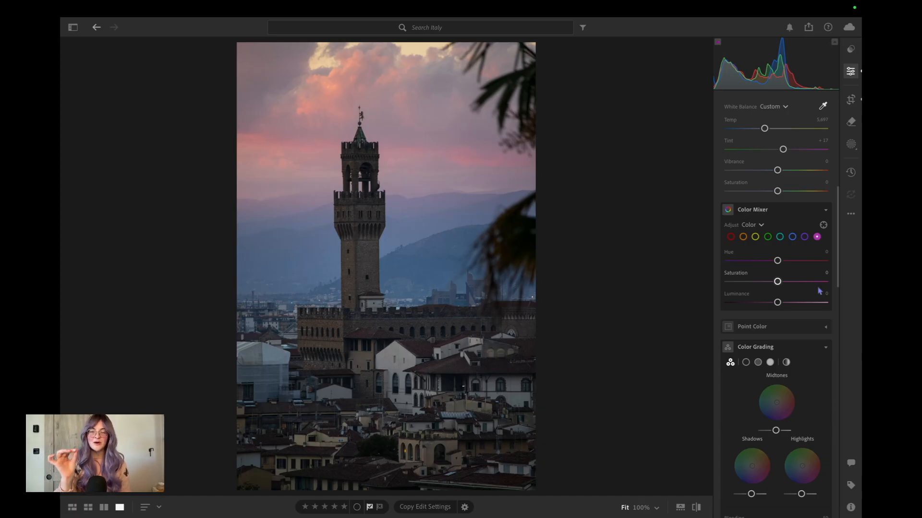
{"action": "left_click", "coordinate": [730, 237]}
{"action": "left_click_drag", "start_coordinate": [777, 261], "coordinate": [824, 268]}
{"action": "left_click", "coordinate": [743, 237]}
{"action": "left_click_drag", "start_coordinate": [791, 268], "coordinate": [778, 307]}
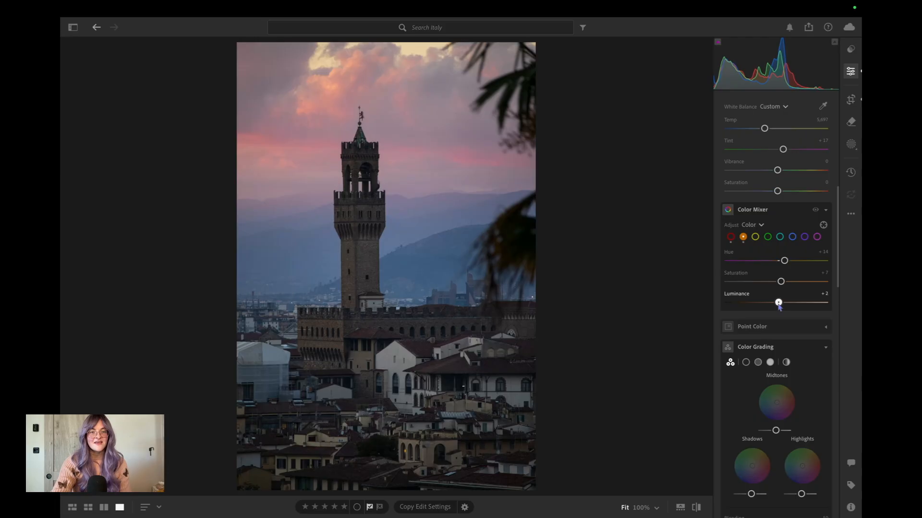
{"action": "left_click_drag", "start_coordinate": [784, 261], "coordinate": [778, 261]}
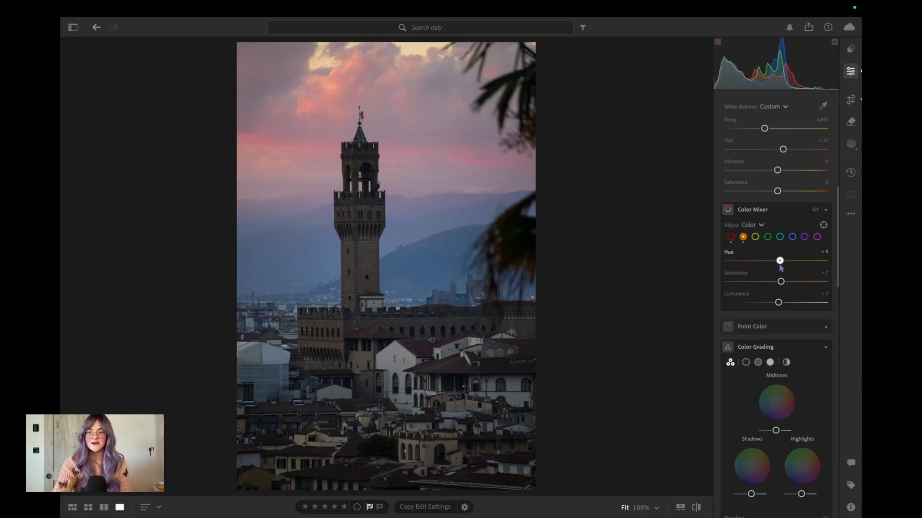
Adjust the yellow hue in the Color Mixer, and go through the green and aqua ranges.
{"action": "left_click", "coordinate": [755, 237]}
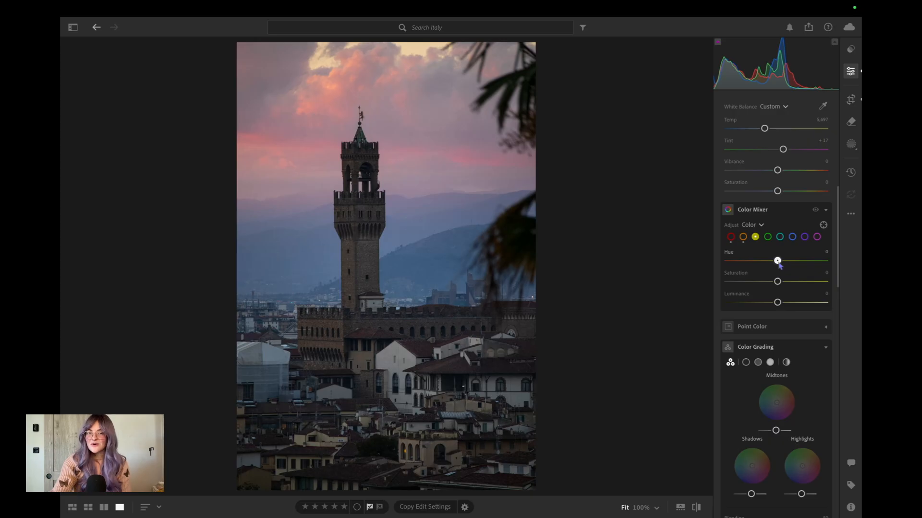
{"action": "left_click_drag", "start_coordinate": [778, 263], "coordinate": [797, 265]}
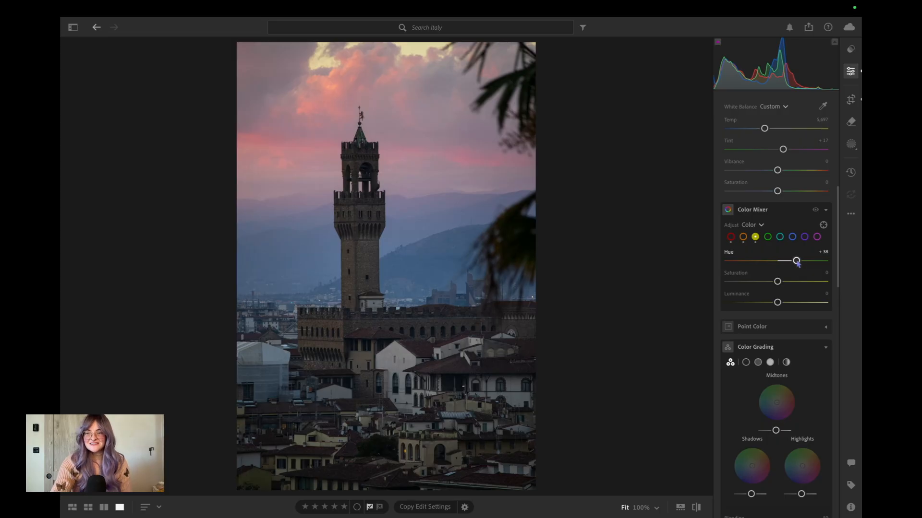
{"action": "mouse_move", "coordinate": [797, 263]}
{"action": "left_mouse_down"}
{"action": "mouse_move", "coordinate": [758, 263]}
{"action": "mouse_move", "coordinate": [795, 263]}
{"action": "mouse_move", "coordinate": [758, 268]}
{"action": "mouse_move", "coordinate": [753, 282]}
{"action": "mouse_move", "coordinate": [770, 283]}
{"action": "mouse_move", "coordinate": [744, 282]}
{"action": "mouse_move", "coordinate": [816, 282]}
{"action": "mouse_move", "coordinate": [770, 282]}
{"action": "mouse_move", "coordinate": [730, 261]}
{"action": "mouse_move", "coordinate": [779, 261]}
{"action": "left_mouse_up"}
{"action": "left_click", "coordinate": [768, 238]}
{"action": "left_click", "coordinate": [779, 237]}
In the Color Mixer, set the blue saturation to +34 and the purple hue to +32.
{"action": "left_click", "coordinate": [793, 238]}
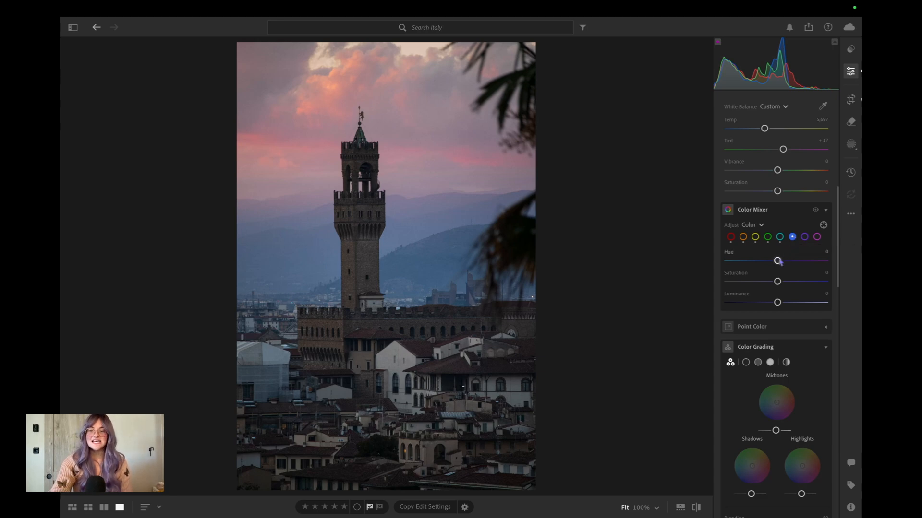
{"action": "mouse_move", "coordinate": [778, 261]}
{"action": "left_mouse_down"}
{"action": "mouse_move", "coordinate": [761, 262]}
{"action": "mouse_move", "coordinate": [779, 268]}
{"action": "left_mouse_up"}
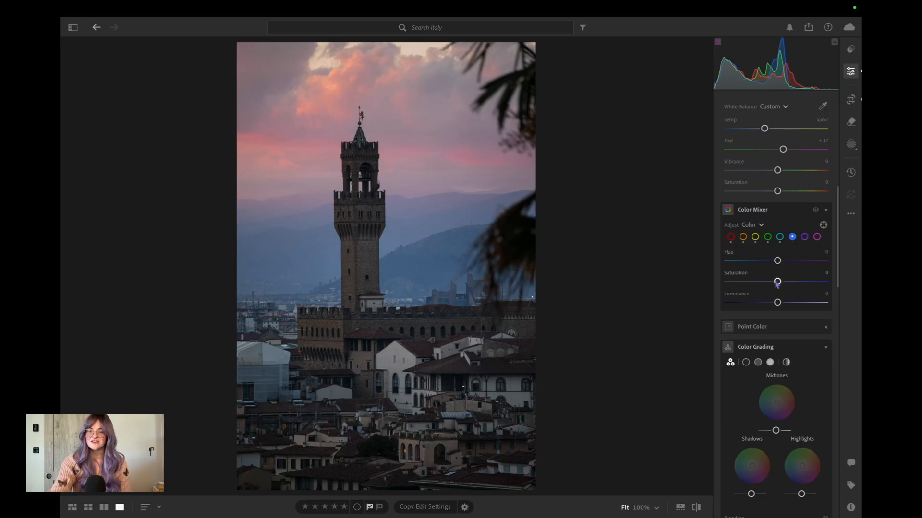
{"action": "left_click_drag", "start_coordinate": [777, 282], "coordinate": [794, 282]}
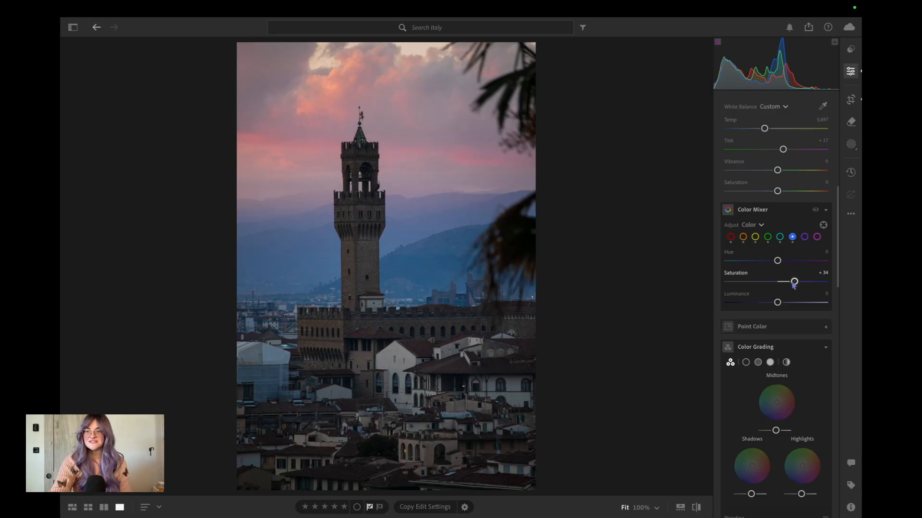
{"action": "left_click", "coordinate": [805, 237]}
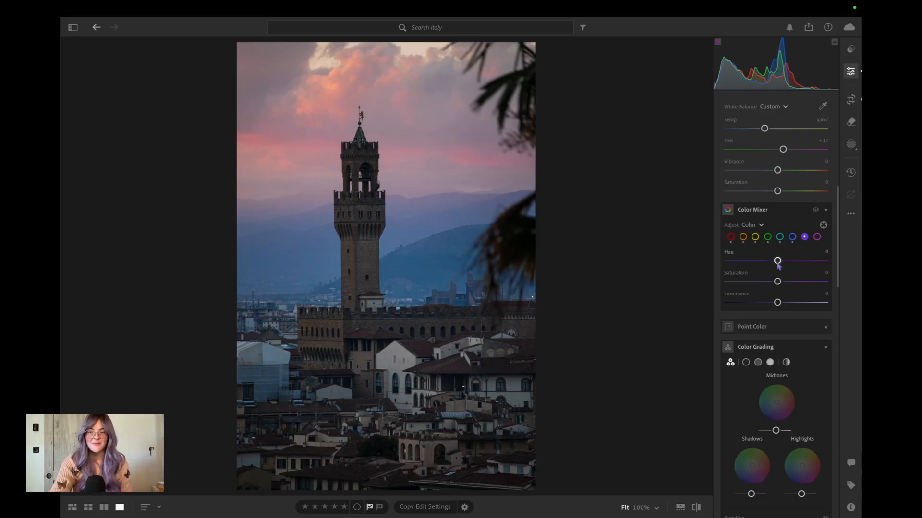
{"action": "left_click_drag", "start_coordinate": [777, 262], "coordinate": [793, 262]}
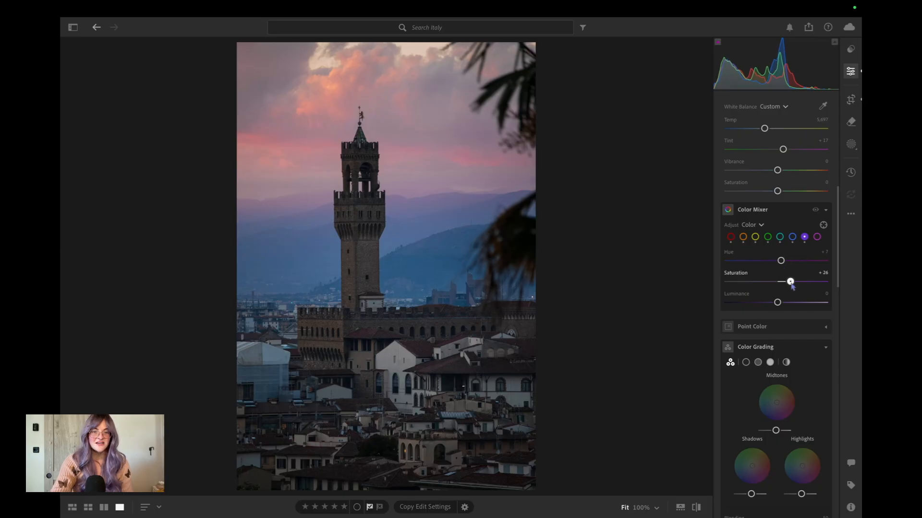
{"action": "mouse_move", "coordinate": [790, 282]}
{"action": "left_mouse_down"}
{"action": "mouse_move", "coordinate": [796, 260]}
{"action": "mouse_move", "coordinate": [764, 262]}
{"action": "mouse_move", "coordinate": [781, 261]}
{"action": "mouse_move", "coordinate": [781, 282]}
{"action": "mouse_move", "coordinate": [791, 282]}
{"action": "left_mouse_up"}
Set magenta to Hue +9, Saturation +29 and Luminance +8 in the Color Mixer, and compare the edit with the original photo.
{"action": "left_click", "coordinate": [817, 237]}
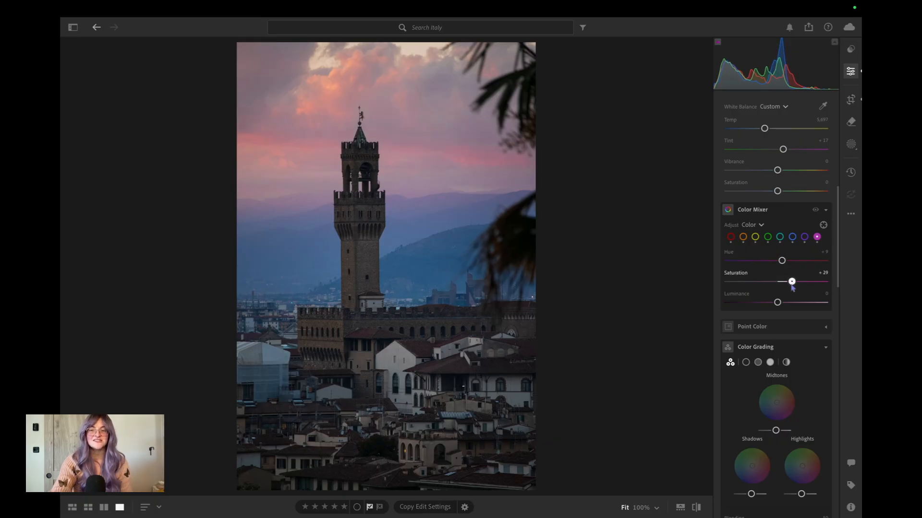
{"action": "left_click_drag", "start_coordinate": [777, 302], "coordinate": [781, 303]}
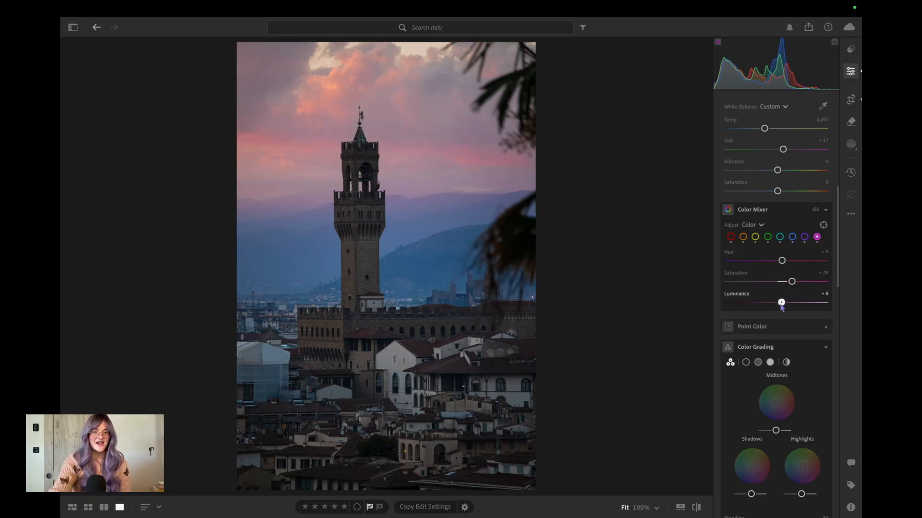
{"action": "left_click", "coordinate": [696, 507]}
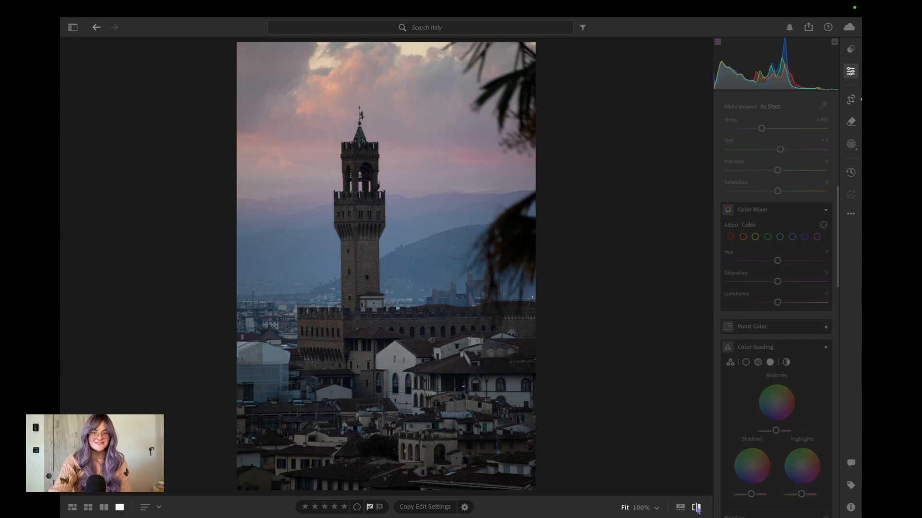
{"action": "left_click", "coordinate": [696, 507]}
{"action": "left_click", "coordinate": [696, 507]}
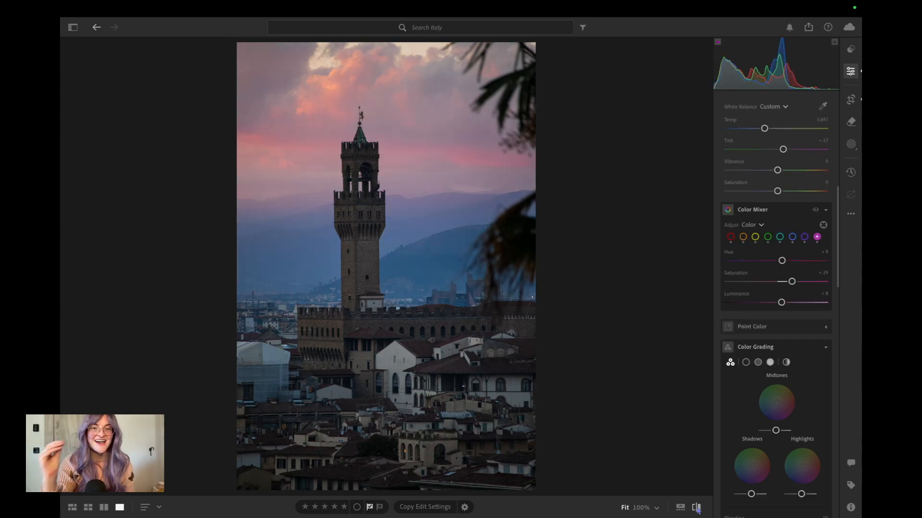
In Color Grading, tint the shadows slightly magenta and the highlights slightly green.
{"action": "scroll", "coordinate": [802, 387], "scroll_direction": "down", "scroll_amount": 5}
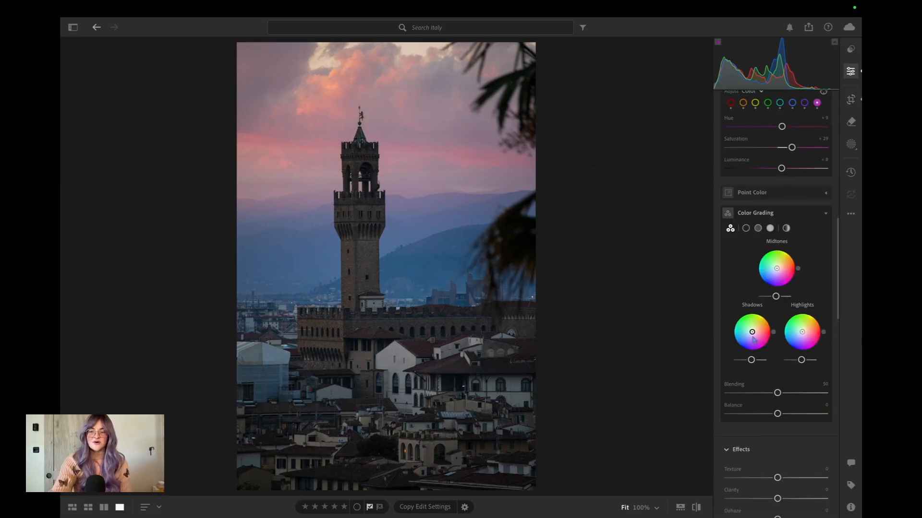
{"action": "left_click_drag", "start_coordinate": [753, 335], "coordinate": [755, 338]}
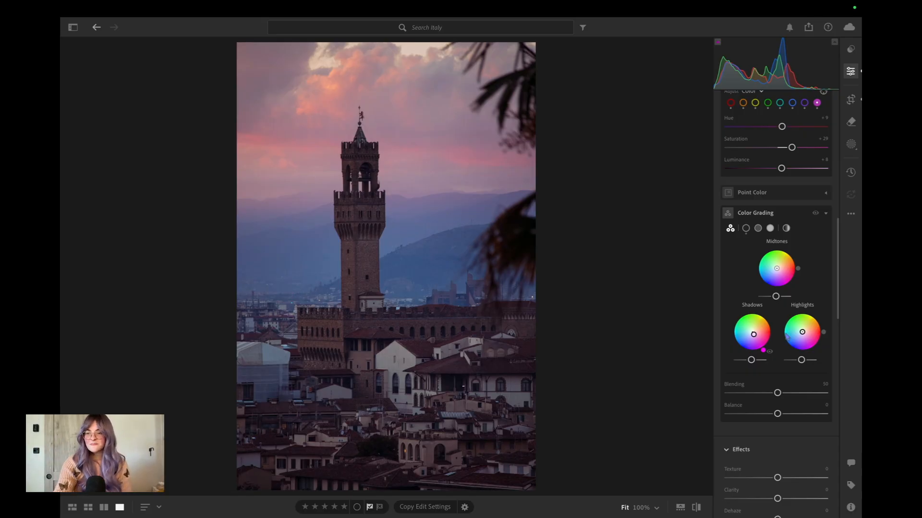
{"action": "left_click_drag", "start_coordinate": [802, 336], "coordinate": [802, 335]}
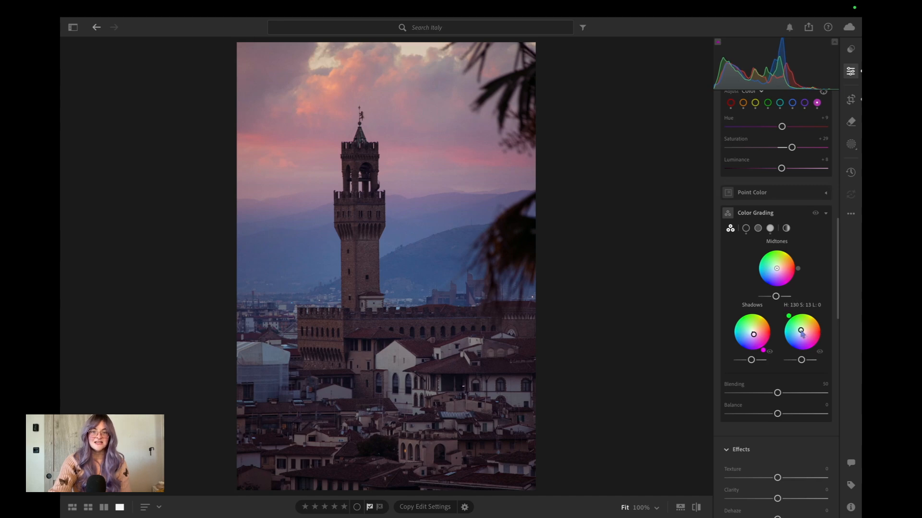
{"action": "left_click_drag", "start_coordinate": [802, 334], "coordinate": [803, 335]}
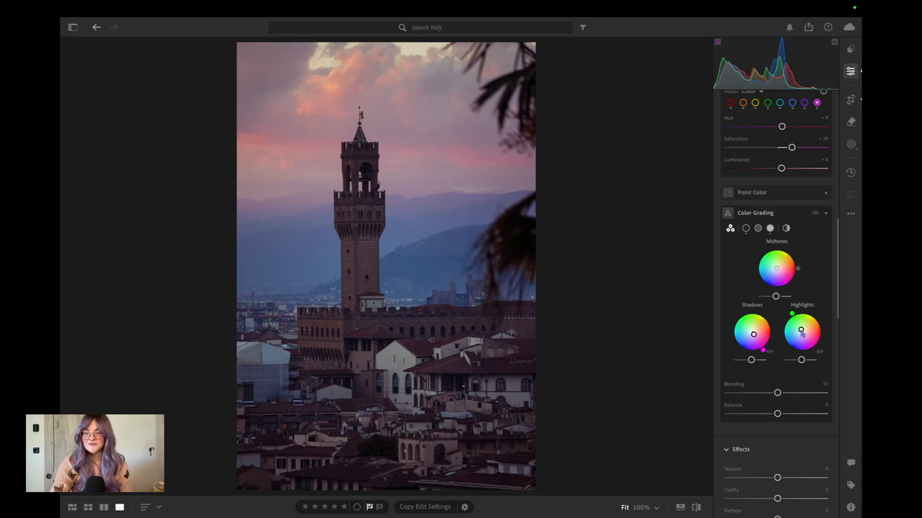
Shape a subtle S-curve in the parametric tone curve, adjusting the shadows, darks and lights.
{"action": "scroll", "coordinate": [768, 312], "scroll_direction": "up", "scroll_amount": 10}
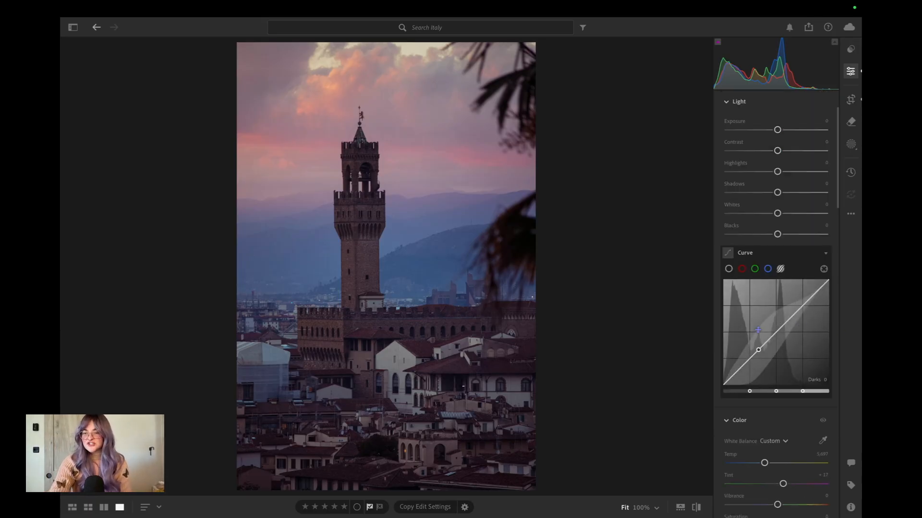
{"action": "left_click", "coordinate": [748, 360]}
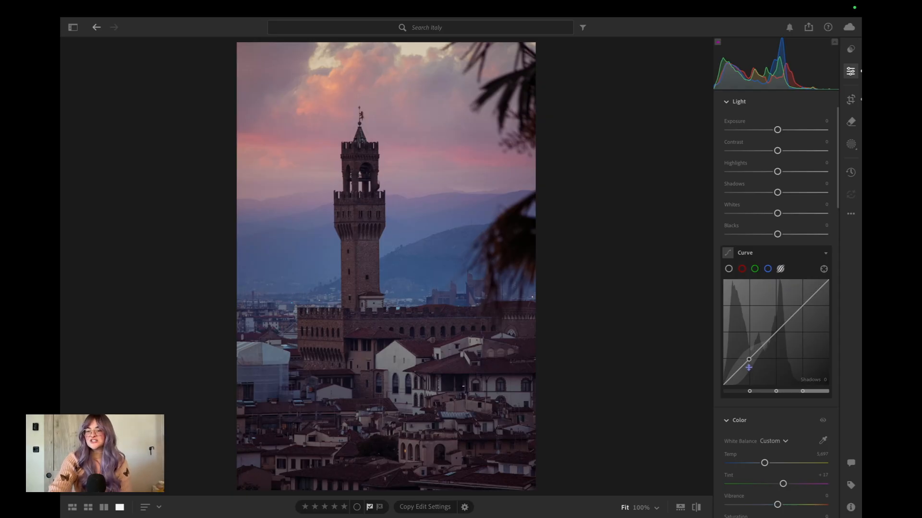
{"action": "left_click_drag", "start_coordinate": [748, 359], "coordinate": [803, 303]}
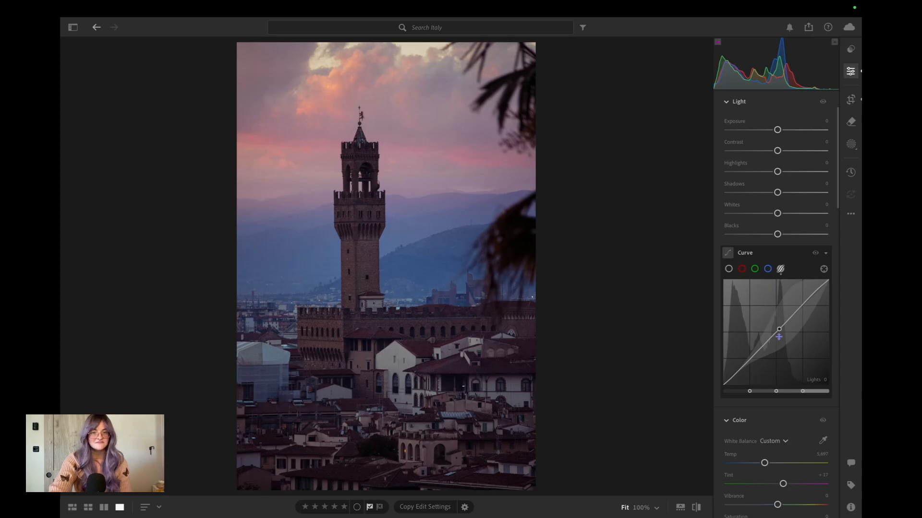
Try raising the exposure, lower it to about −2.15, and turn on the shadow clipping overlay.
{"action": "scroll", "coordinate": [787, 351], "scroll_direction": "up", "scroll_amount": 3}
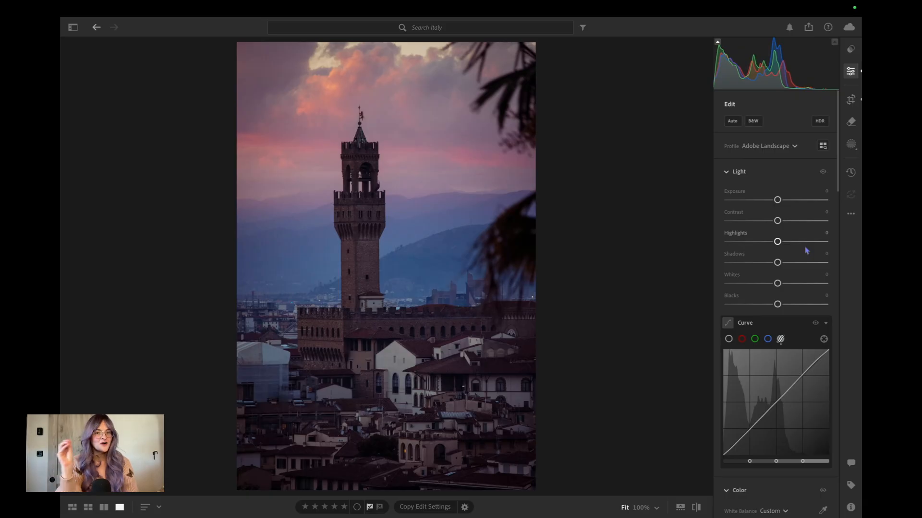
{"action": "left_click", "coordinate": [777, 201]}
{"action": "left_click_drag", "start_coordinate": [778, 203], "coordinate": [781, 202]}
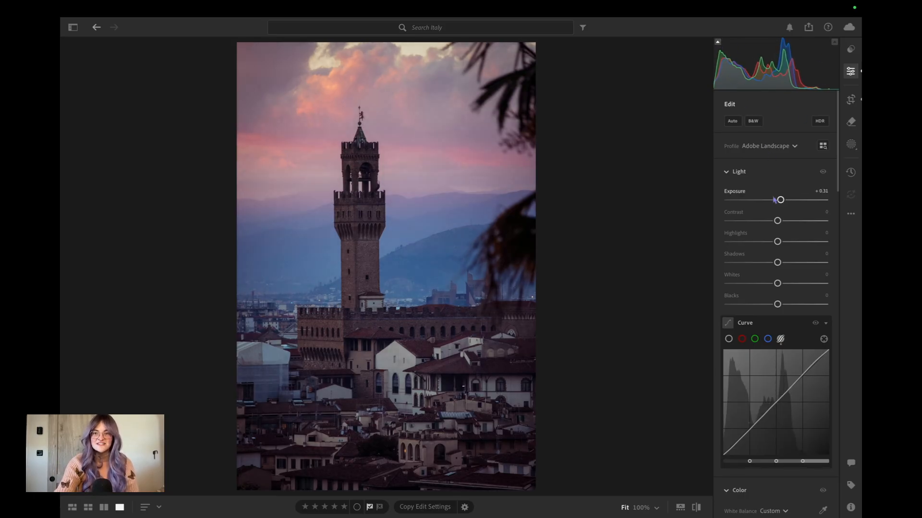
{"action": "left_click_drag", "start_coordinate": [780, 200], "coordinate": [756, 202]}
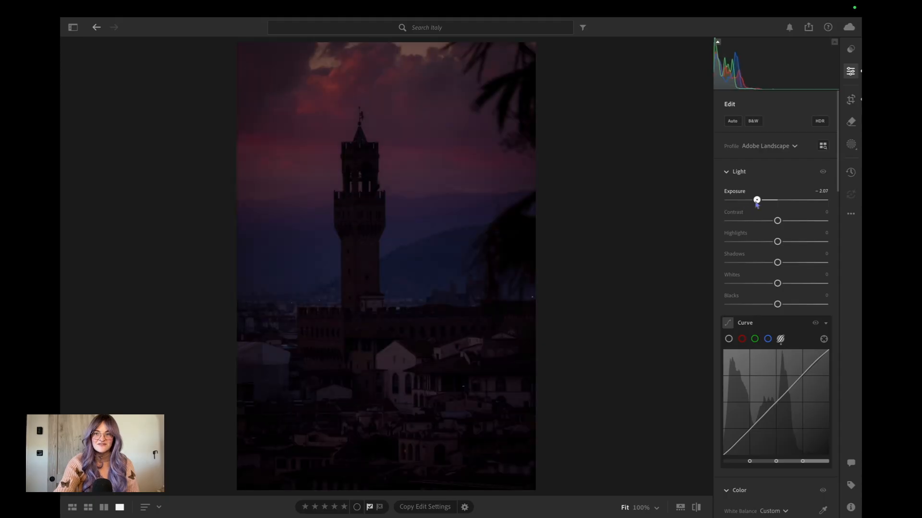
{"action": "left_click", "coordinate": [718, 43]}
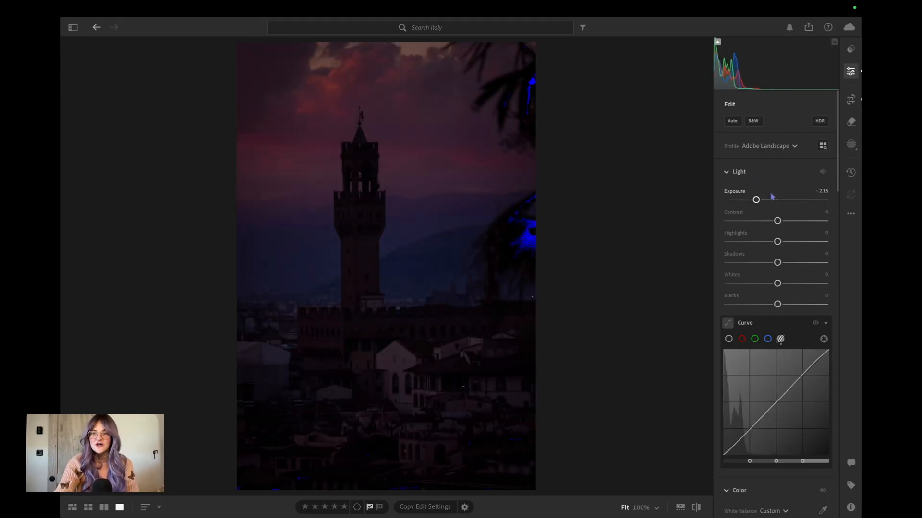
Set Exposure to +0.23, Contrast +18, Highlights −27, Shadows −9, Whites +22 and Blacks +24.
{"action": "left_click_drag", "start_coordinate": [756, 200], "coordinate": [789, 306]}
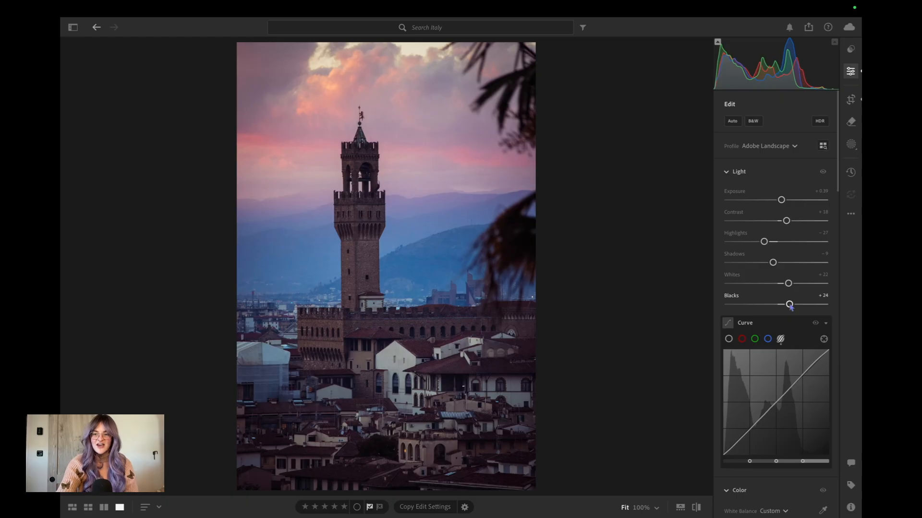
{"action": "scroll", "coordinate": [791, 308], "scroll_direction": "down", "scroll_amount": 3}
{"action": "scroll", "coordinate": [832, 204], "scroll_direction": "up", "scroll_amount": 15}
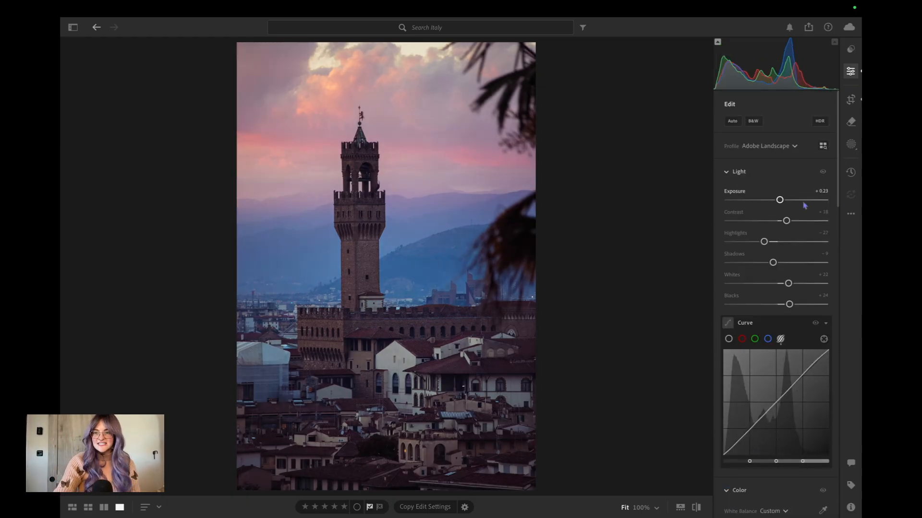
Apply Denoise with an amount of 55, and compare the tower's close-up detail with the original photo.
{"action": "scroll", "coordinate": [793, 227], "scroll_direction": "down", "scroll_amount": 6}
{"action": "scroll", "coordinate": [795, 228], "scroll_direction": "down", "scroll_amount": 8}
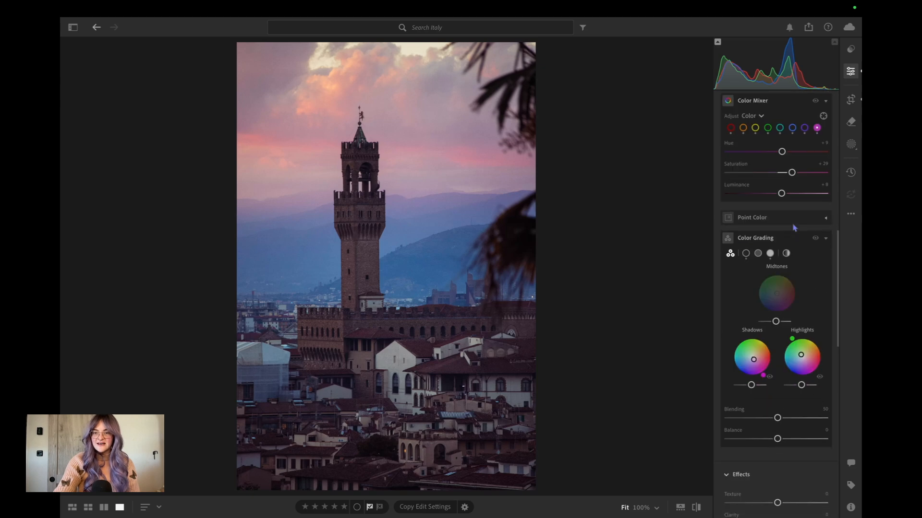
{"action": "left_click", "coordinate": [381, 195]}
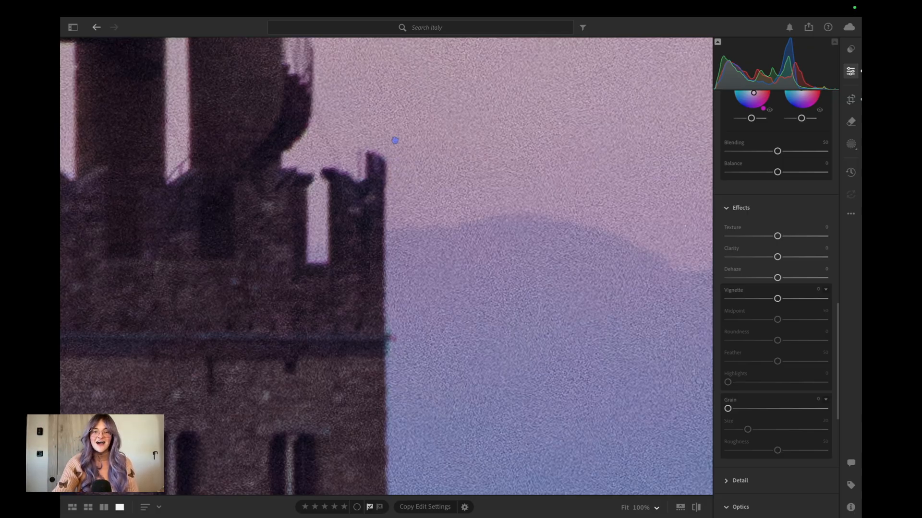
{"action": "left_click_drag", "start_coordinate": [393, 140], "coordinate": [382, 184]}
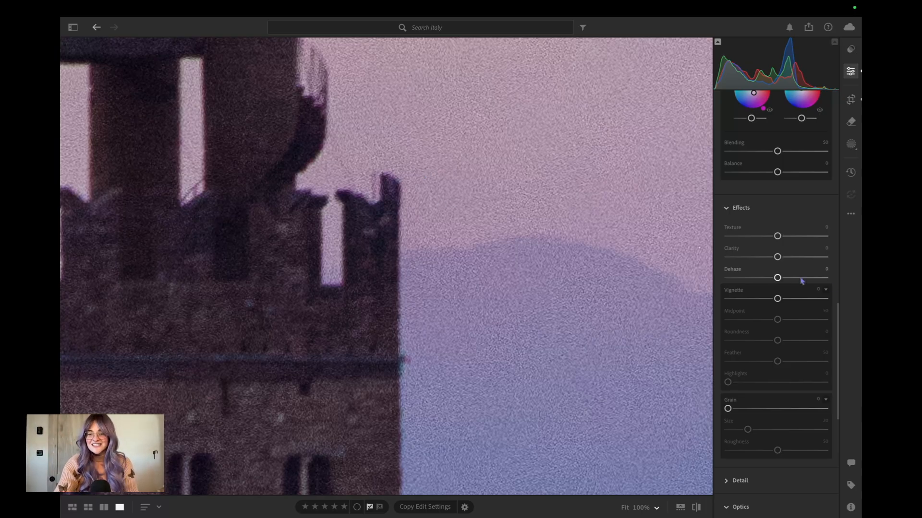
{"action": "scroll", "coordinate": [782, 330], "scroll_direction": "down", "scroll_amount": 5}
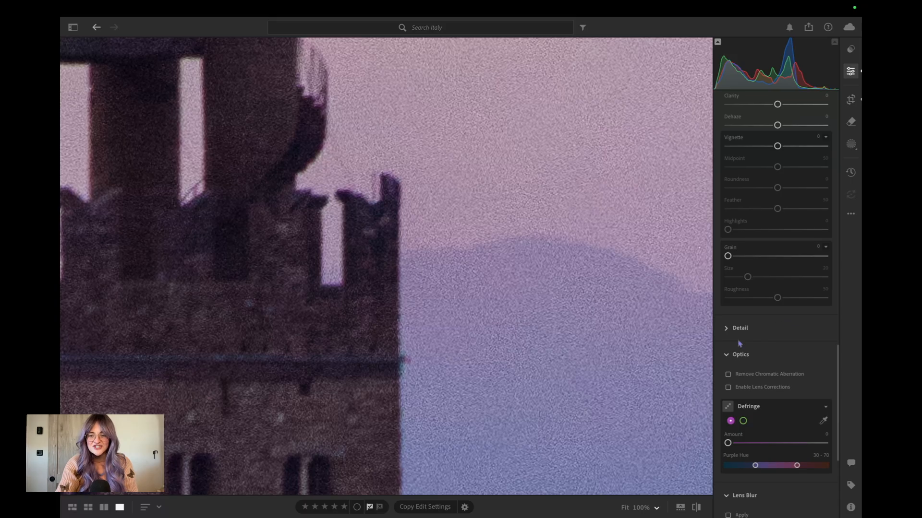
{"action": "scroll", "coordinate": [759, 424], "scroll_direction": "down", "scroll_amount": 4}
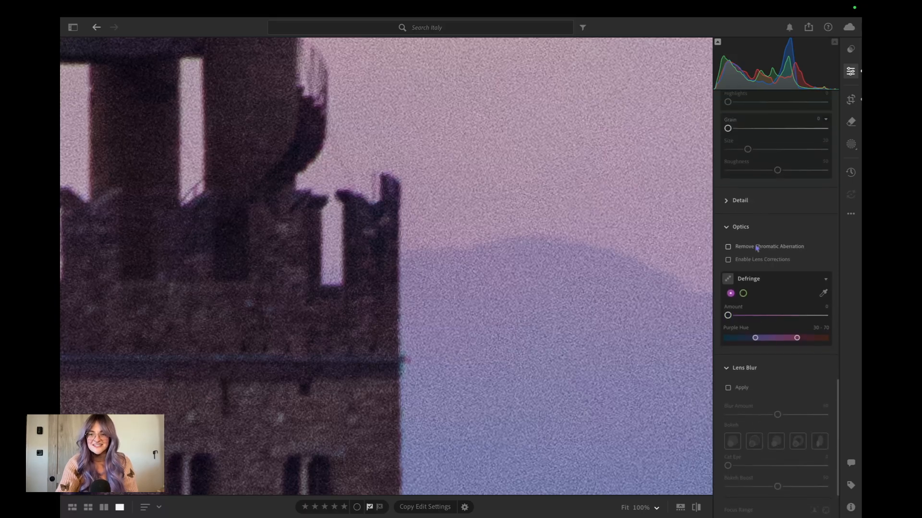
{"action": "left_click", "coordinate": [740, 201]}
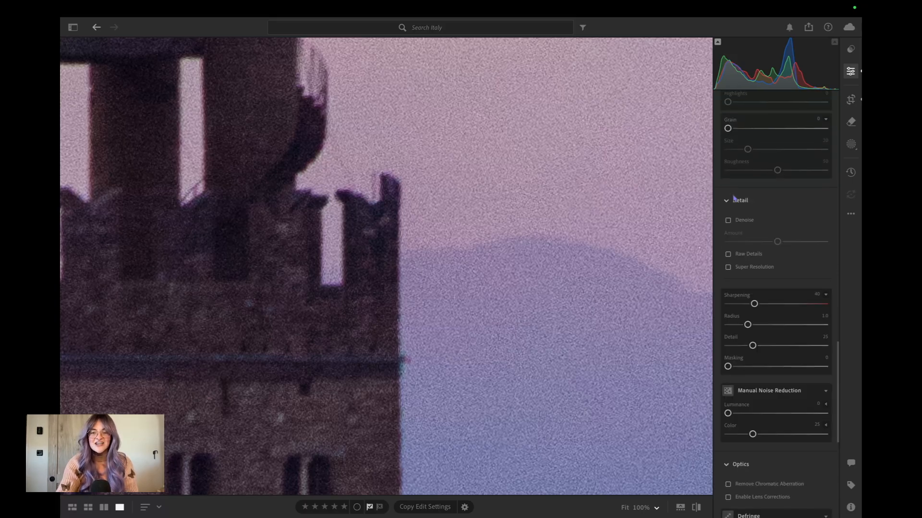
{"action": "left_click", "coordinate": [729, 221]}
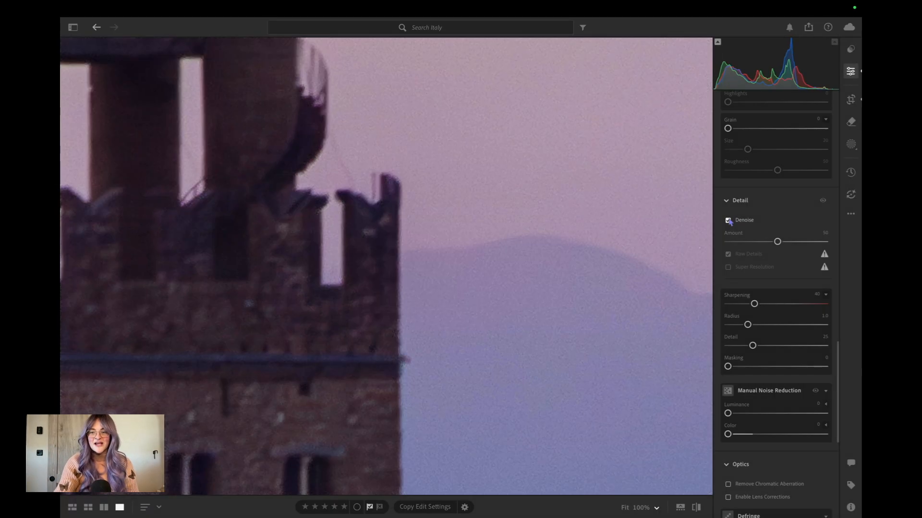
{"action": "left_click_drag", "start_coordinate": [777, 242], "coordinate": [782, 243]}
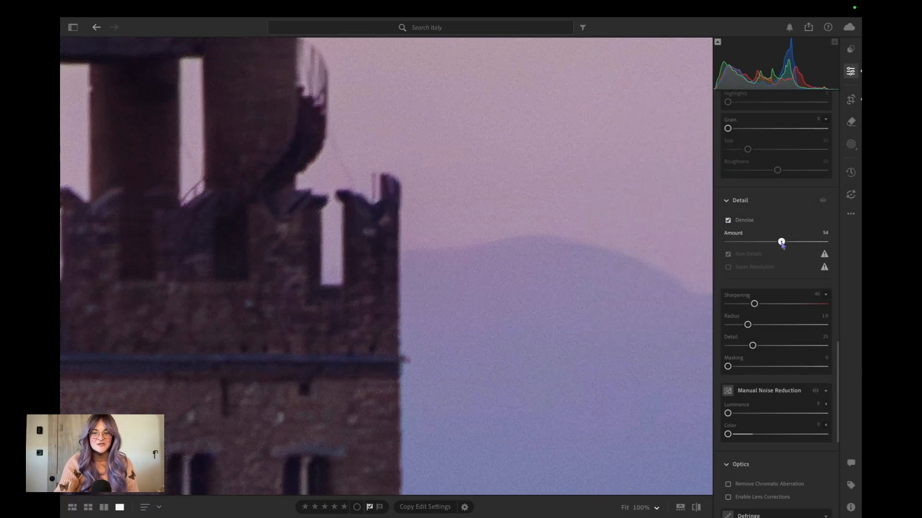
{"action": "left_click", "coordinate": [695, 509]}
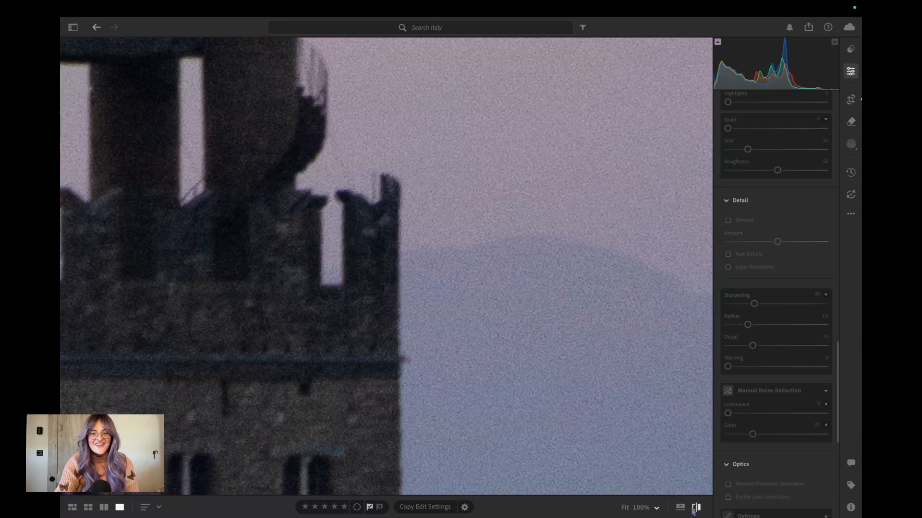
{"action": "left_click", "coordinate": [694, 509]}
{"action": "left_click", "coordinate": [694, 510]}
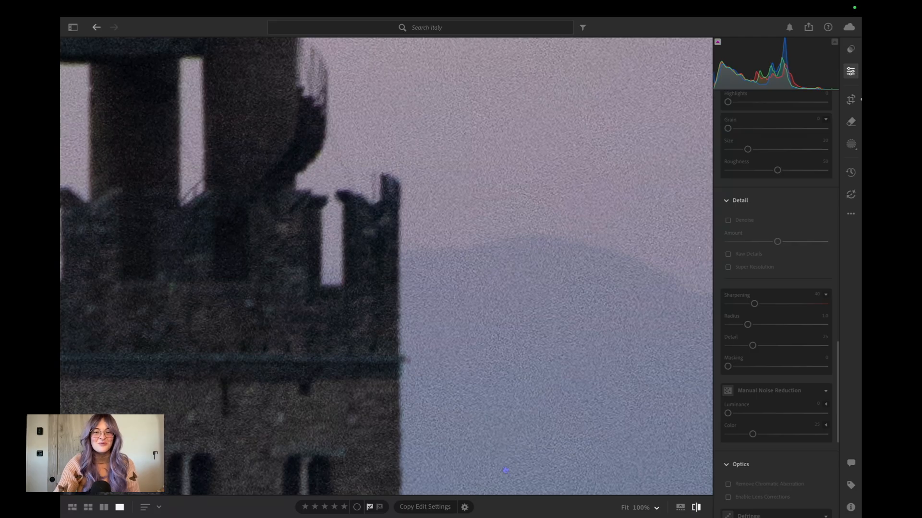
{"action": "left_click", "coordinate": [450, 297]}
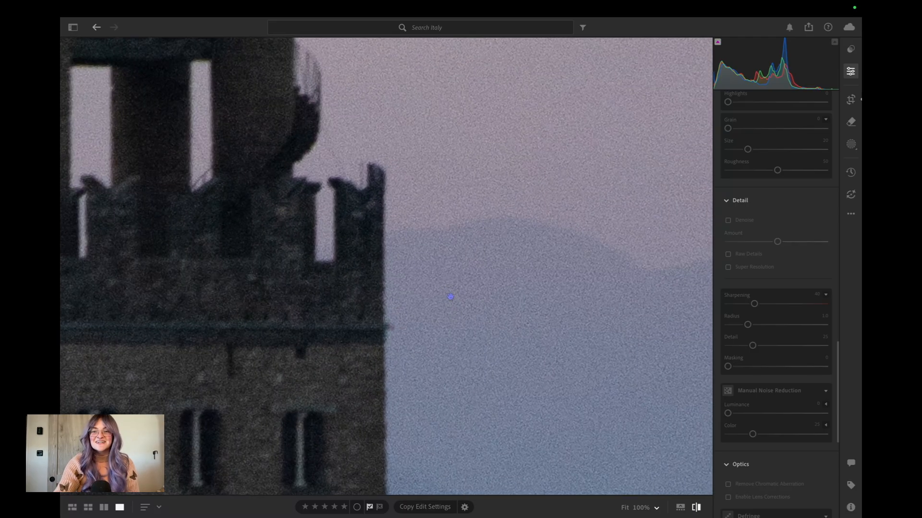
{"action": "left_click", "coordinate": [696, 509]}
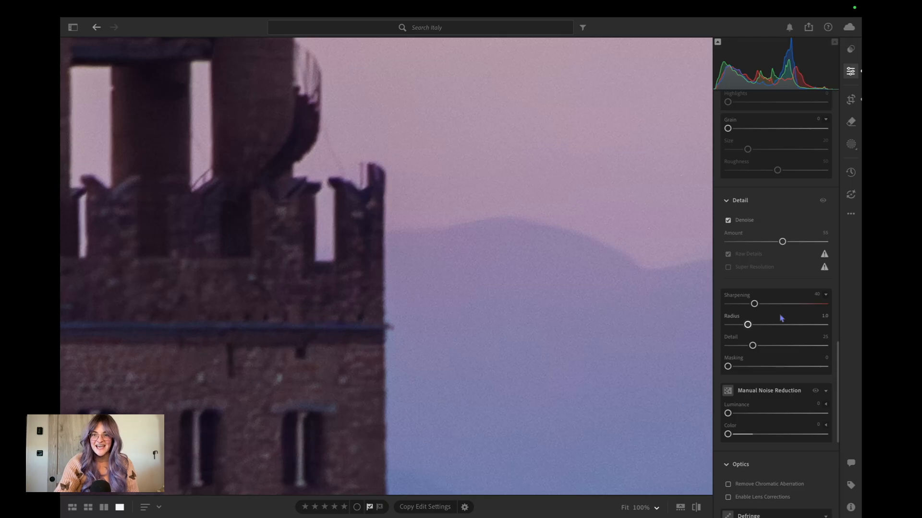
Set Texture to −15, Clarity +6, Dehaze +5 and Vignette −11, and compare the full edit with the original photo.
{"action": "scroll", "coordinate": [781, 318], "scroll_direction": "up", "scroll_amount": 10}
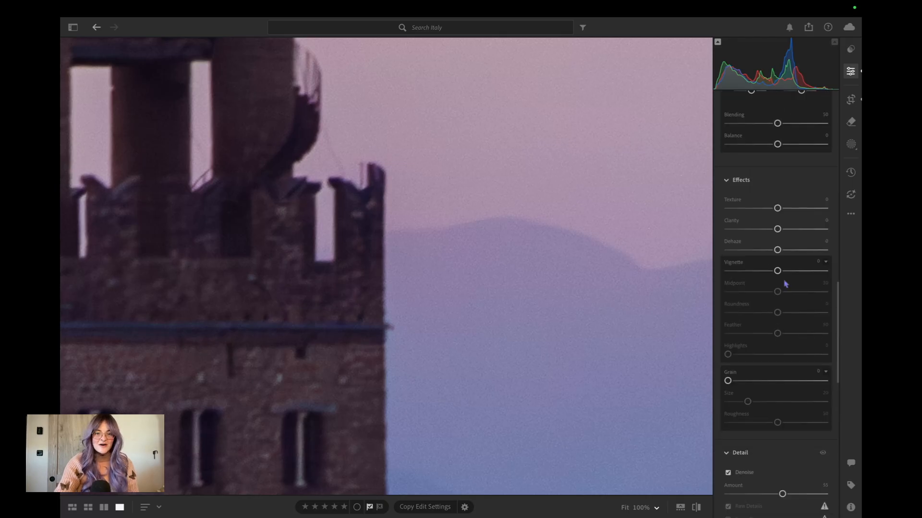
{"action": "left_click_drag", "start_coordinate": [442, 333], "coordinate": [540, 230]}
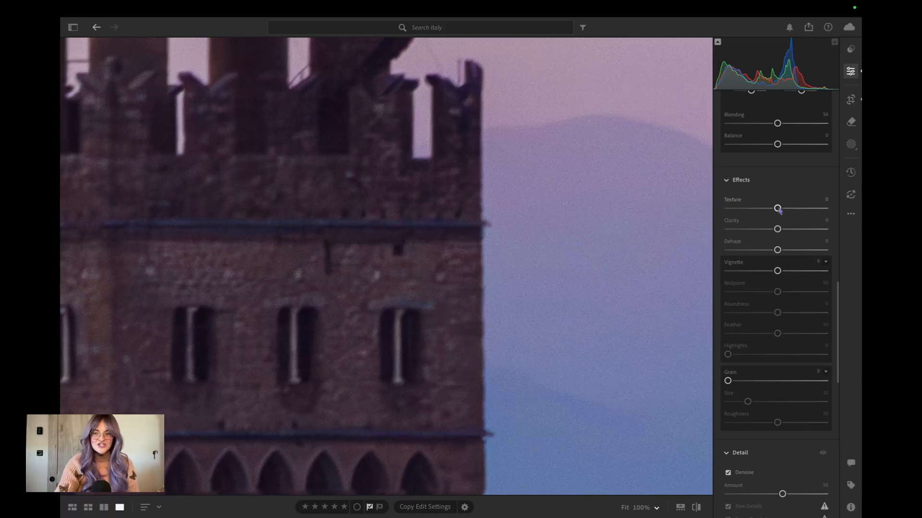
{"action": "left_click_drag", "start_coordinate": [778, 209], "coordinate": [780, 251]}
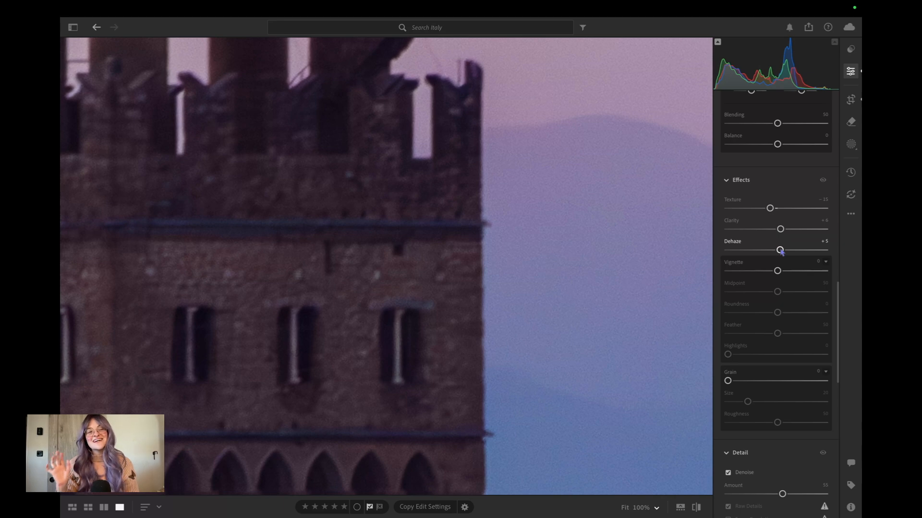
{"action": "left_click", "coordinate": [817, 261]}
{"action": "type", "text": "-11"}
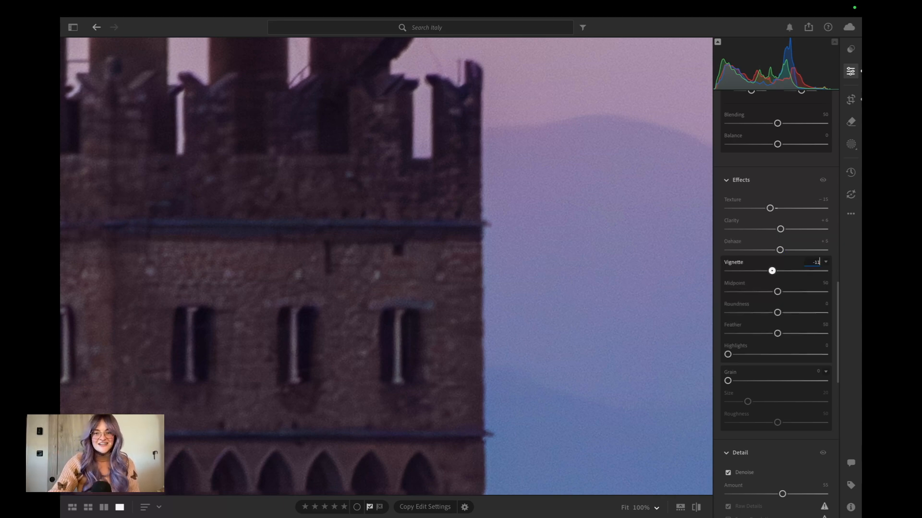
{"action": "key", "text": "Return"}
{"action": "left_click", "coordinate": [600, 290]}
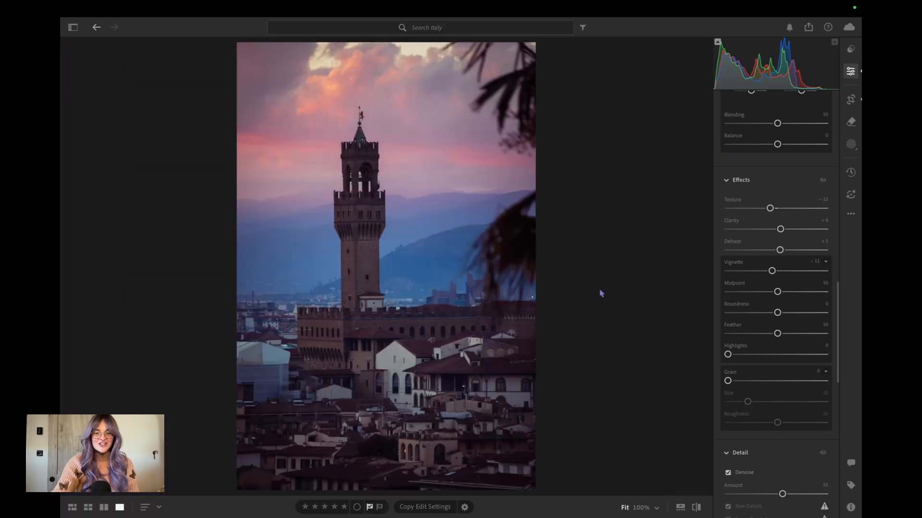
{"action": "left_click", "coordinate": [697, 509]}
{"action": "left_click", "coordinate": [697, 507]}
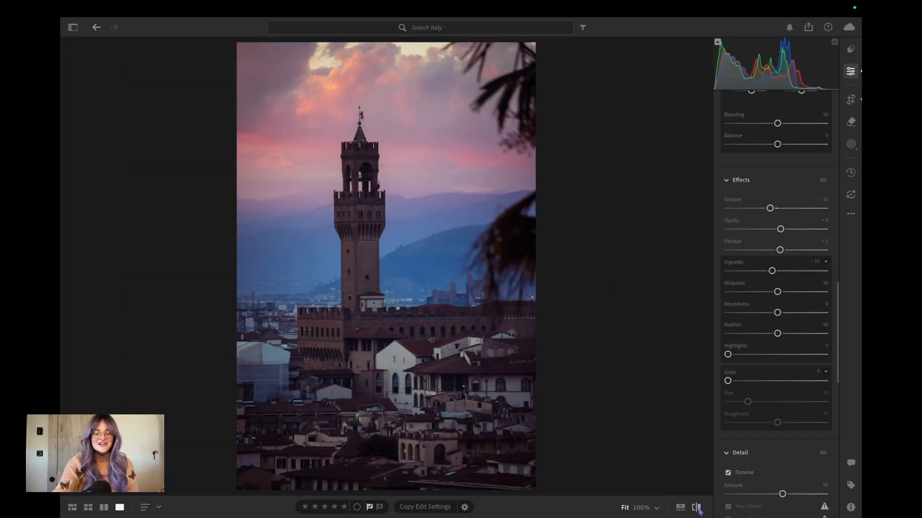
{"action": "left_click", "coordinate": [697, 508]}
{"action": "left_click", "coordinate": [697, 508]}
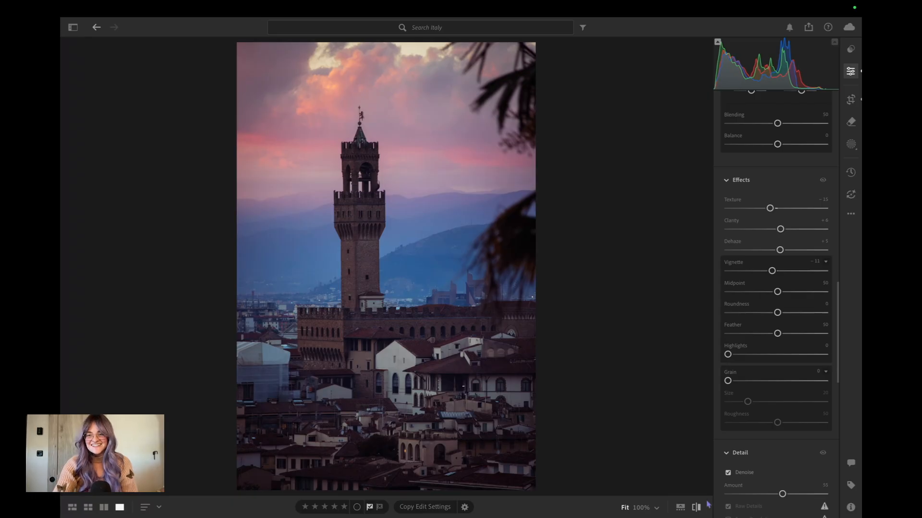
Enable lens corrections with the Canon EF-M 55-200mm f/4.5-6.3 IS STM profile, and compare the edit with the original photo.
{"action": "scroll", "coordinate": [778, 361], "scroll_direction": "down", "scroll_amount": 1}
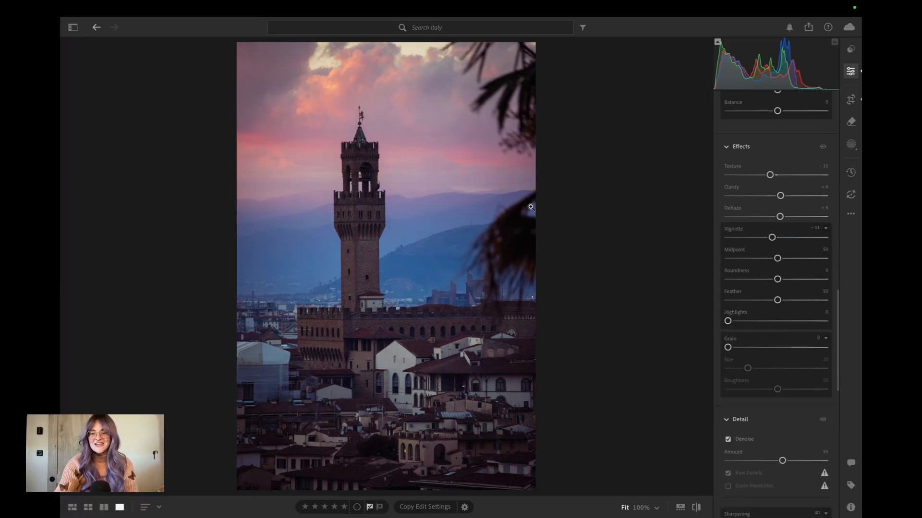
{"action": "scroll", "coordinate": [776, 351], "scroll_direction": "down", "scroll_amount": 9}
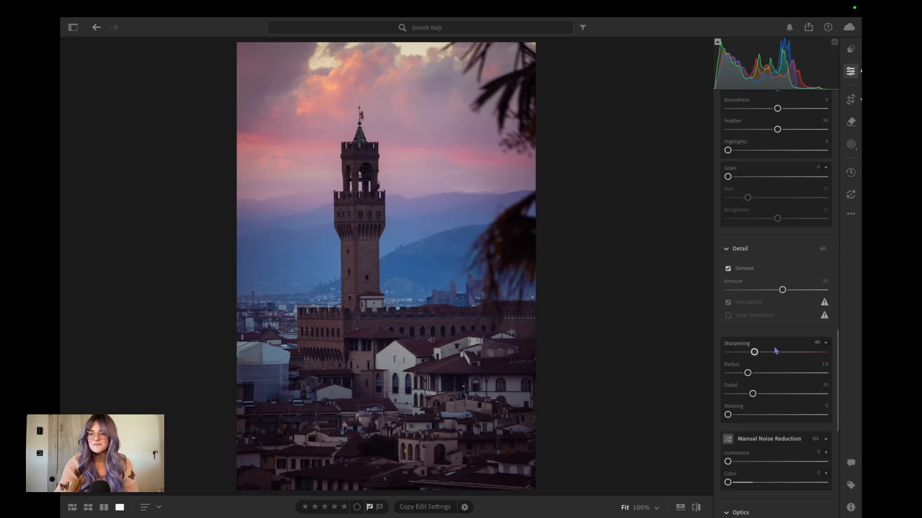
{"action": "scroll", "coordinate": [776, 351], "scroll_direction": "down", "scroll_amount": 3}
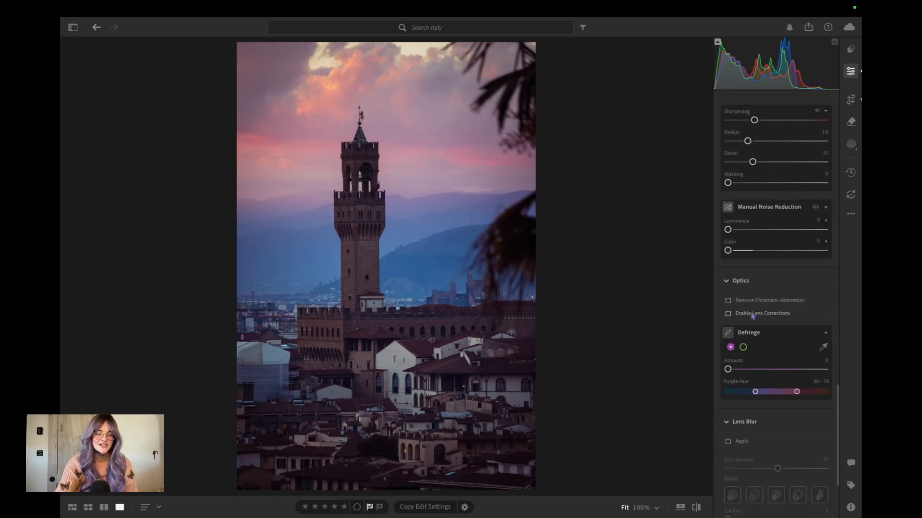
{"action": "left_click", "coordinate": [752, 315]}
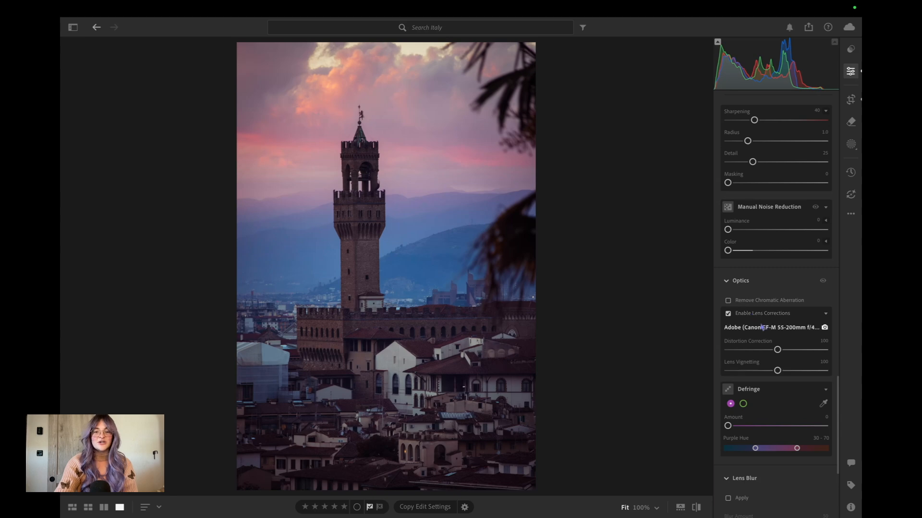
{"action": "left_click", "coordinate": [766, 328]}
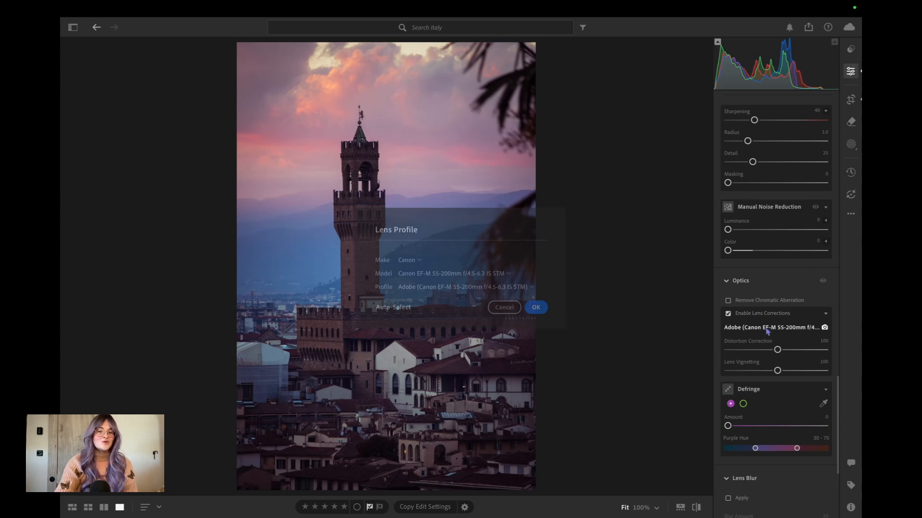
{"action": "left_click", "coordinate": [541, 307]}
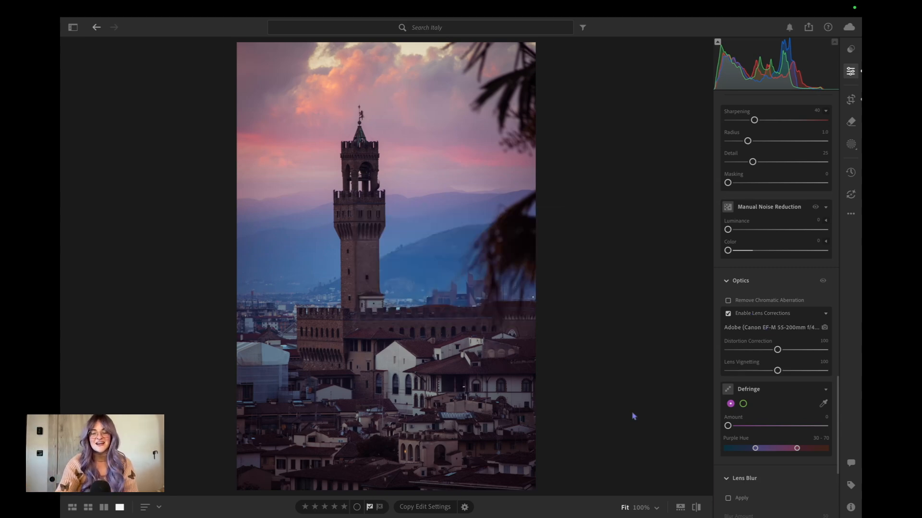
{"action": "left_click", "coordinate": [696, 507]}
{"action": "left_click", "coordinate": [696, 507]}
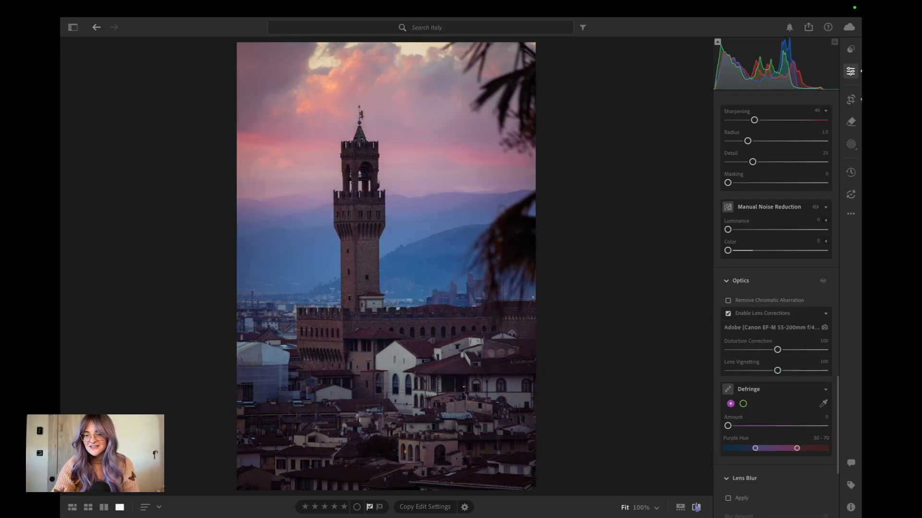
{"action": "scroll", "coordinate": [787, 413], "scroll_direction": "down", "scroll_amount": 3}
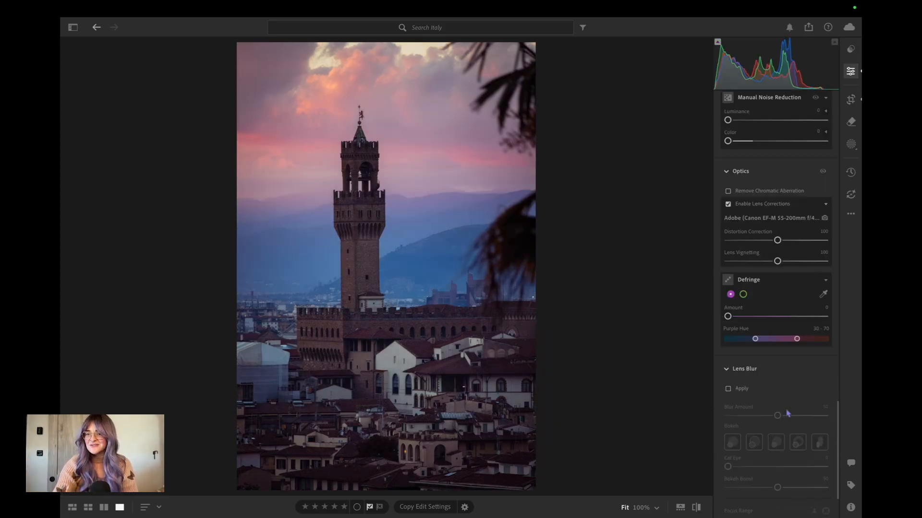
{"action": "scroll", "coordinate": [788, 413], "scroll_direction": "up", "scroll_amount": 10}
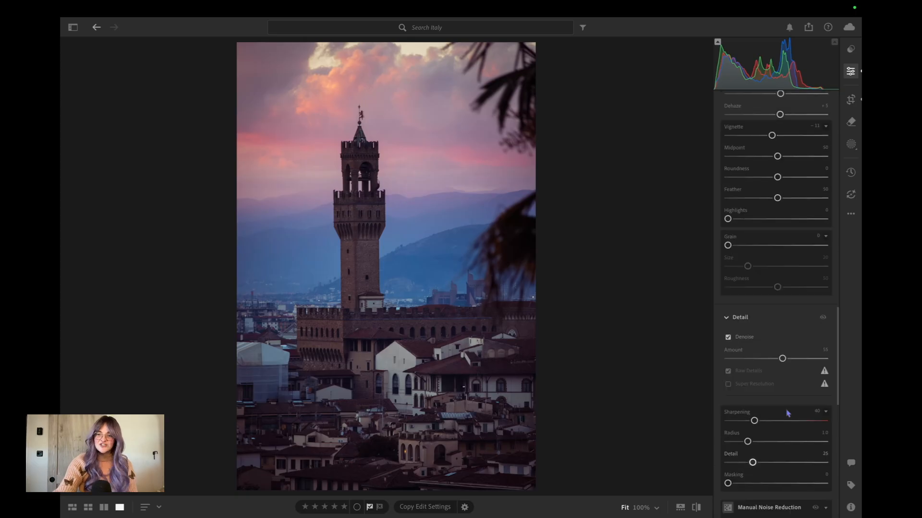
{"action": "scroll", "coordinate": [788, 413], "scroll_direction": "up", "scroll_amount": 10}
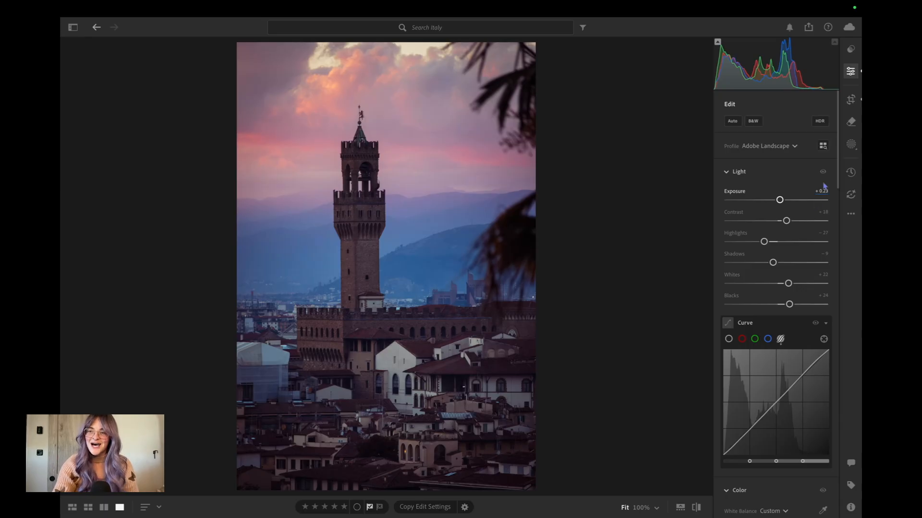
Remove the bright light above the rooftop at the photo's right edge with Generative Remove, and choose the third variation.
{"action": "left_click", "coordinate": [851, 121]}
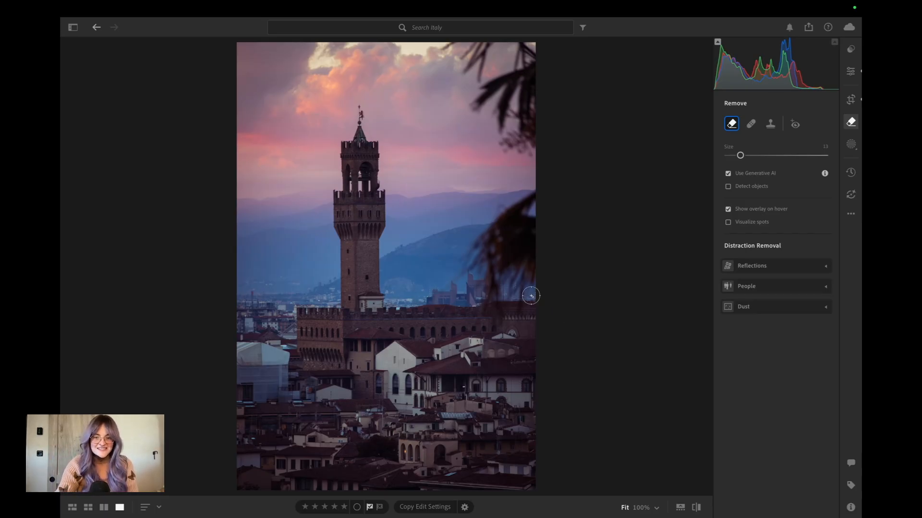
{"action": "scroll", "coordinate": [530, 295], "scroll_direction": "up", "scroll_amount": 5}
{"action": "scroll", "coordinate": [531, 295], "scroll_direction": "up", "scroll_amount": 3}
{"action": "left_click_drag", "start_coordinate": [521, 271], "coordinate": [511, 283]}
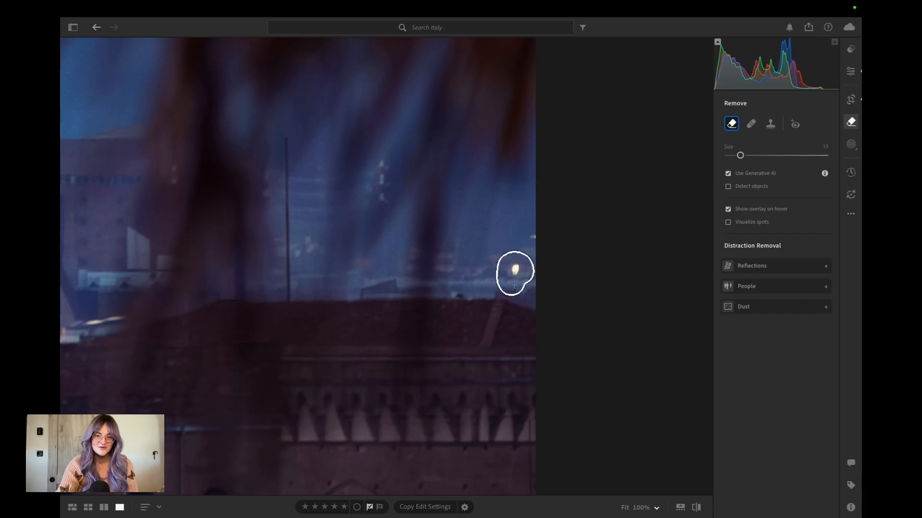
{"action": "left_click", "coordinate": [808, 294]}
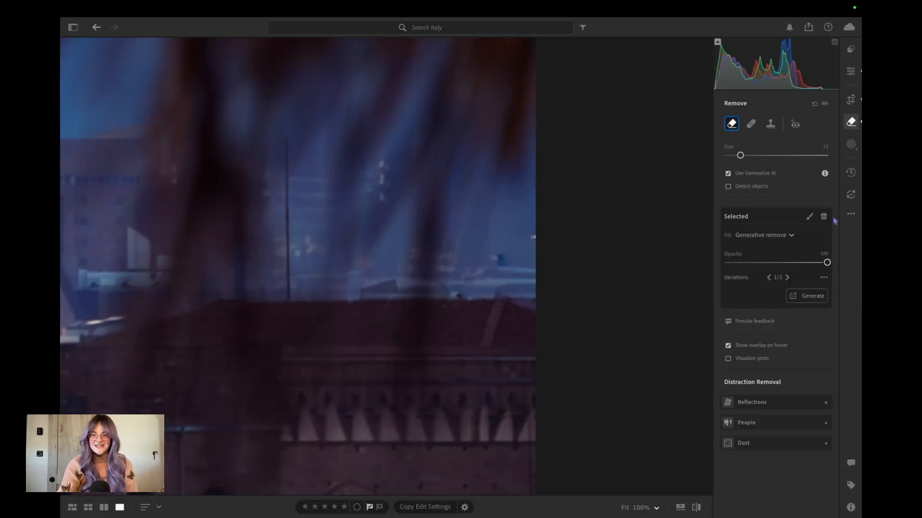
{"action": "left_click", "coordinate": [787, 278]}
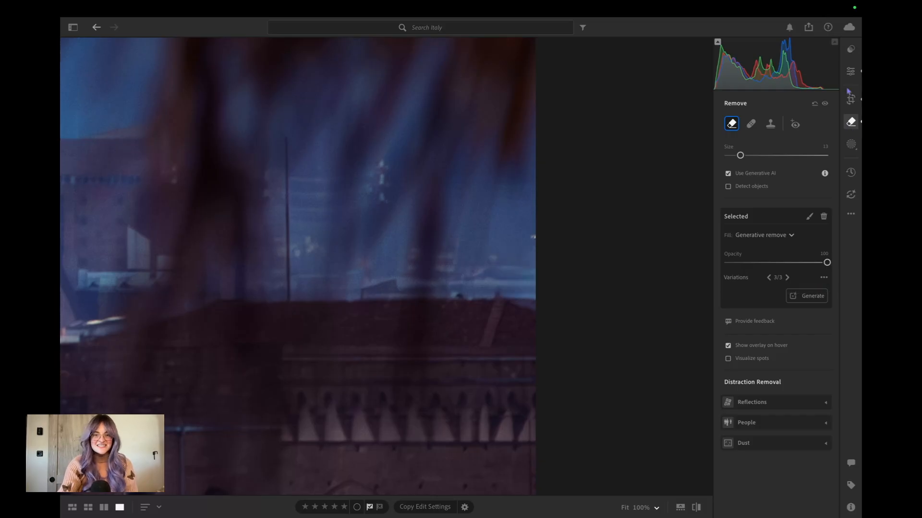
{"action": "left_click", "coordinate": [850, 71]}
Remove the white light in the dark upper opening and the yellow light in the arched window below with Generative Remove.
{"action": "left_click", "coordinate": [493, 238]}
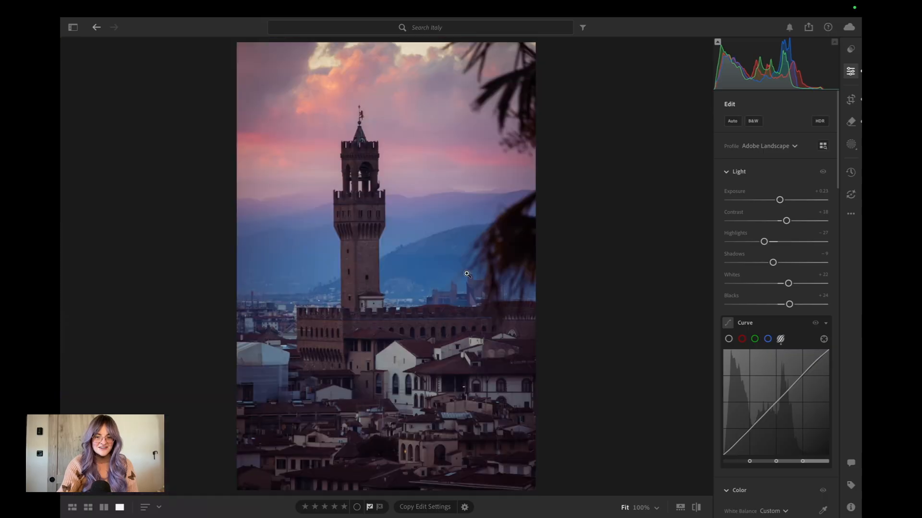
{"action": "left_click", "coordinate": [464, 355]}
{"action": "left_click", "coordinate": [436, 417]}
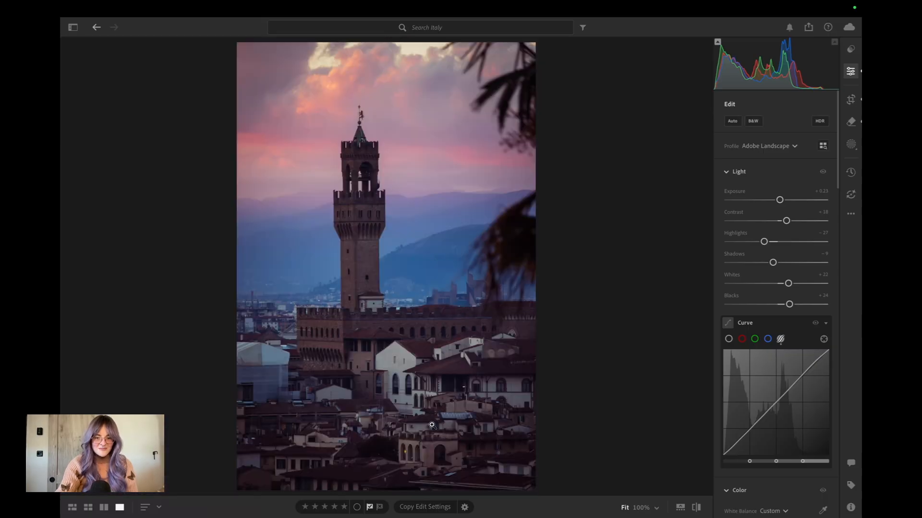
{"action": "left_click", "coordinate": [408, 448]}
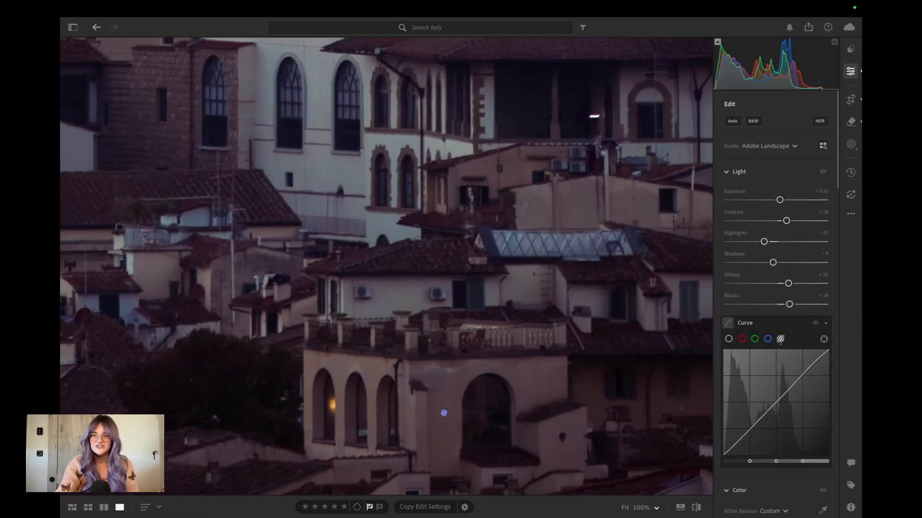
{"action": "left_click", "coordinate": [851, 122]}
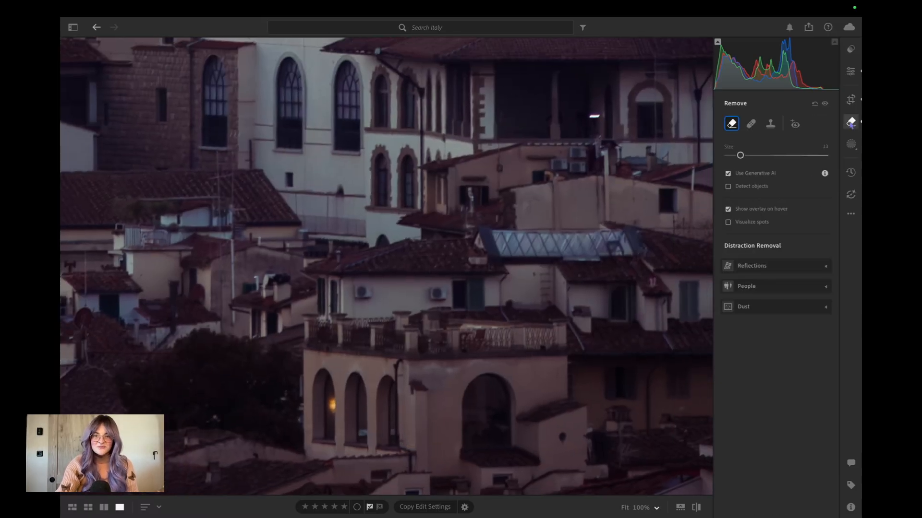
{"action": "left_click", "coordinate": [590, 116]}
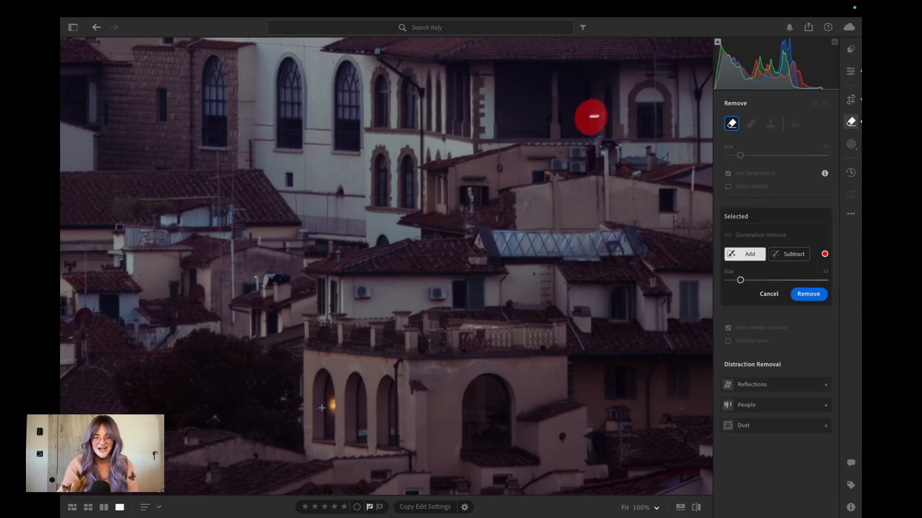
{"action": "left_click", "coordinate": [326, 408]}
{"action": "left_click", "coordinate": [810, 294]}
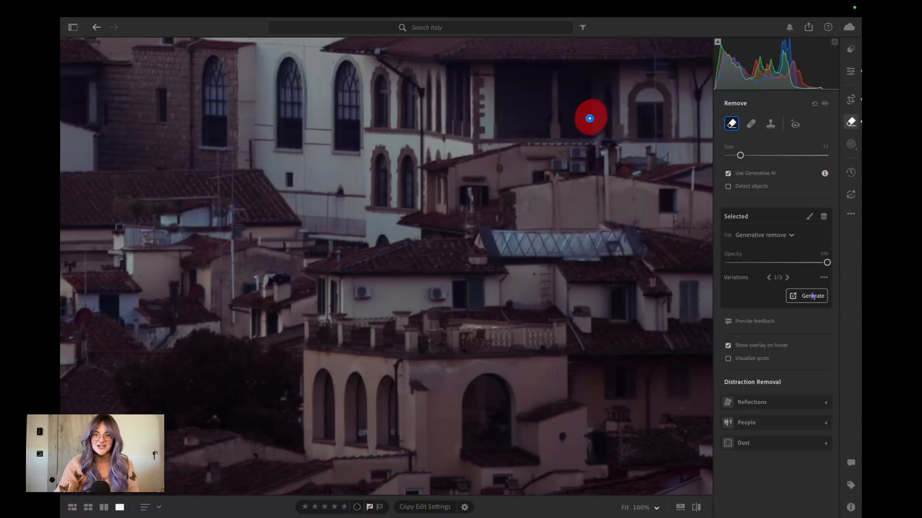
{"action": "left_click", "coordinate": [850, 72]}
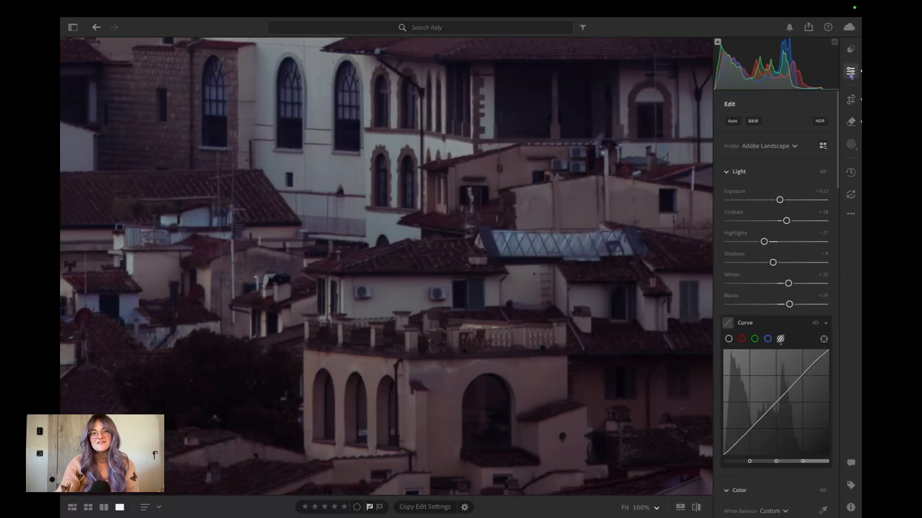
Paint over the whole tent-covered scaffolding left of the tower with brush size 16, and remove it with Generative Remove.
{"action": "key", "text": "Right"}
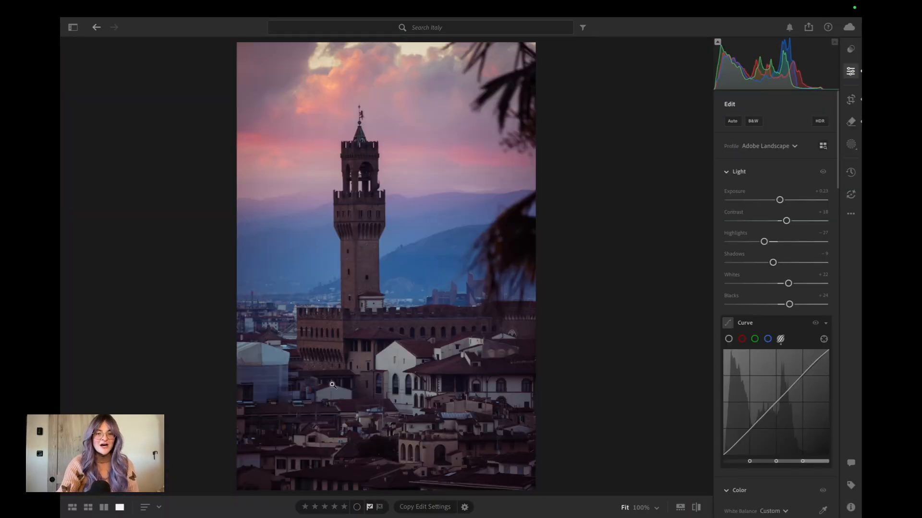
{"action": "left_click", "coordinate": [260, 372]}
{"action": "left_click_drag", "start_coordinate": [261, 370], "coordinate": [315, 249]}
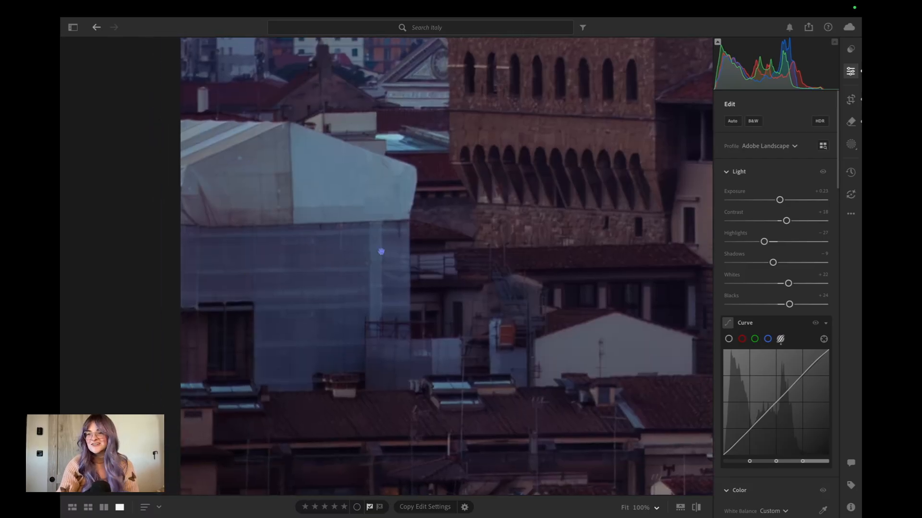
{"action": "left_click", "coordinate": [851, 122]}
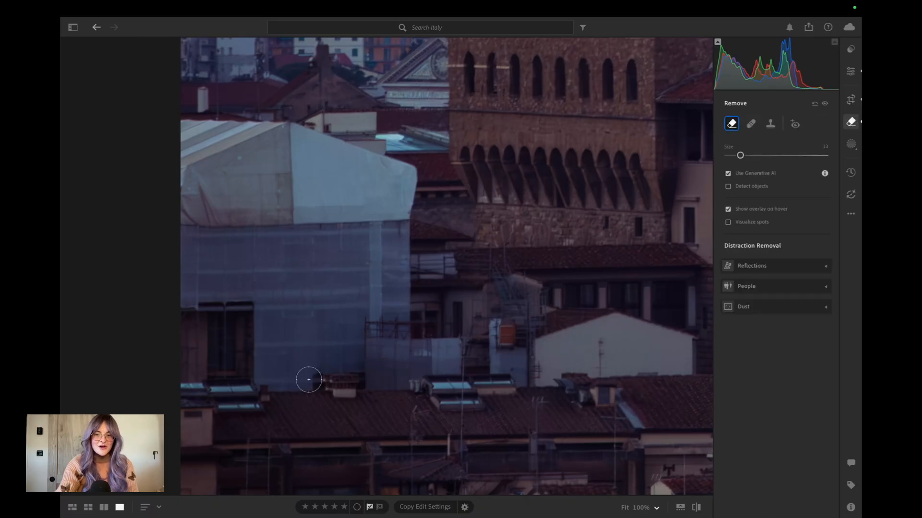
{"action": "left_click_drag", "start_coordinate": [740, 155], "coordinate": [743, 156]}
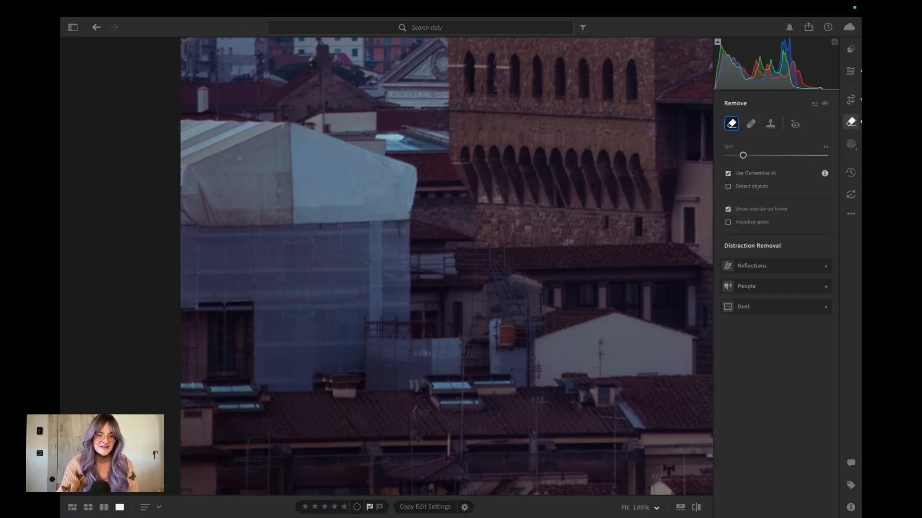
{"action": "mouse_move", "coordinate": [175, 383]}
{"action": "left_mouse_down"}
{"action": "mouse_move", "coordinate": [400, 385]}
{"action": "mouse_move", "coordinate": [405, 175]}
{"action": "mouse_move", "coordinate": [290, 132]}
{"action": "mouse_move", "coordinate": [173, 131]}
{"action": "left_mouse_up"}
{"action": "mouse_move", "coordinate": [184, 188]}
{"action": "left_mouse_down"}
{"action": "mouse_move", "coordinate": [185, 337]}
{"action": "mouse_move", "coordinate": [197, 360]}
{"action": "mouse_move", "coordinate": [364, 359]}
{"action": "mouse_move", "coordinate": [379, 336]}
{"action": "mouse_move", "coordinate": [379, 216]}
{"action": "mouse_move", "coordinate": [351, 177]}
{"action": "mouse_move", "coordinate": [210, 146]}
{"action": "mouse_move", "coordinate": [212, 307]}
{"action": "mouse_move", "coordinate": [222, 331]}
{"action": "mouse_move", "coordinate": [356, 318]}
{"action": "left_mouse_up"}
{"action": "mouse_move", "coordinate": [354, 201]}
{"action": "left_mouse_down"}
{"action": "mouse_move", "coordinate": [212, 169]}
{"action": "mouse_move", "coordinate": [203, 228]}
{"action": "mouse_move", "coordinate": [209, 350]}
{"action": "mouse_move", "coordinate": [217, 189]}
{"action": "mouse_move", "coordinate": [239, 194]}
{"action": "mouse_move", "coordinate": [264, 326]}
{"action": "mouse_move", "coordinate": [263, 192]}
{"action": "mouse_move", "coordinate": [313, 285]}
{"action": "mouse_move", "coordinate": [341, 240]}
{"action": "mouse_move", "coordinate": [330, 199]}
{"action": "left_mouse_up"}
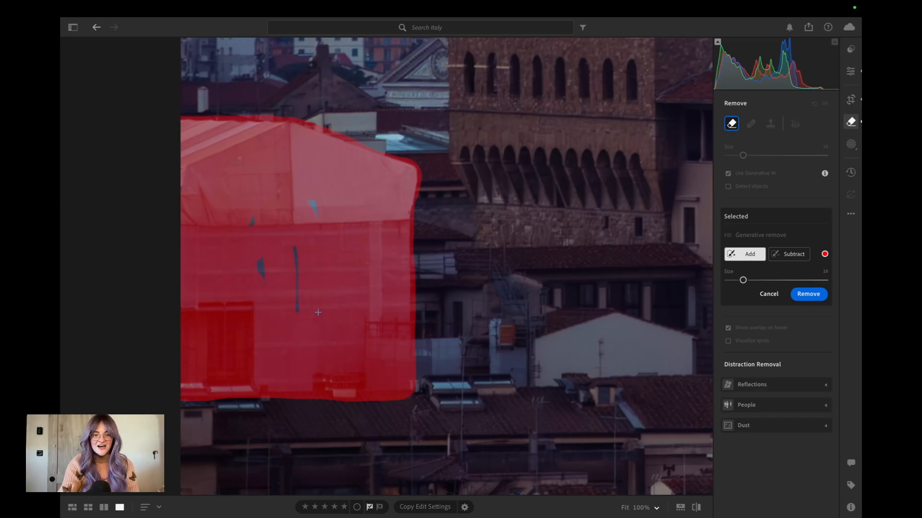
{"action": "mouse_move", "coordinate": [318, 312]}
{"action": "left_mouse_down"}
{"action": "mouse_move", "coordinate": [301, 249]}
{"action": "mouse_move", "coordinate": [311, 192]}
{"action": "left_mouse_up"}
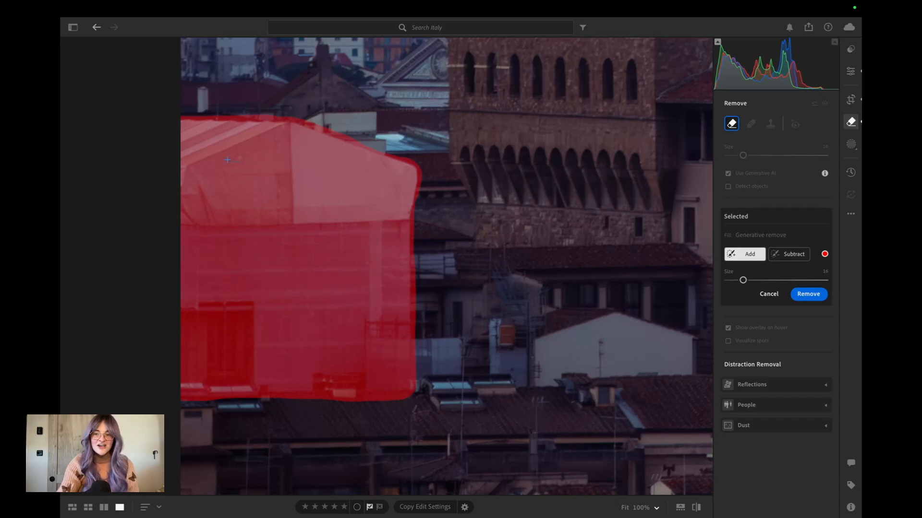
{"action": "left_click", "coordinate": [806, 294]}
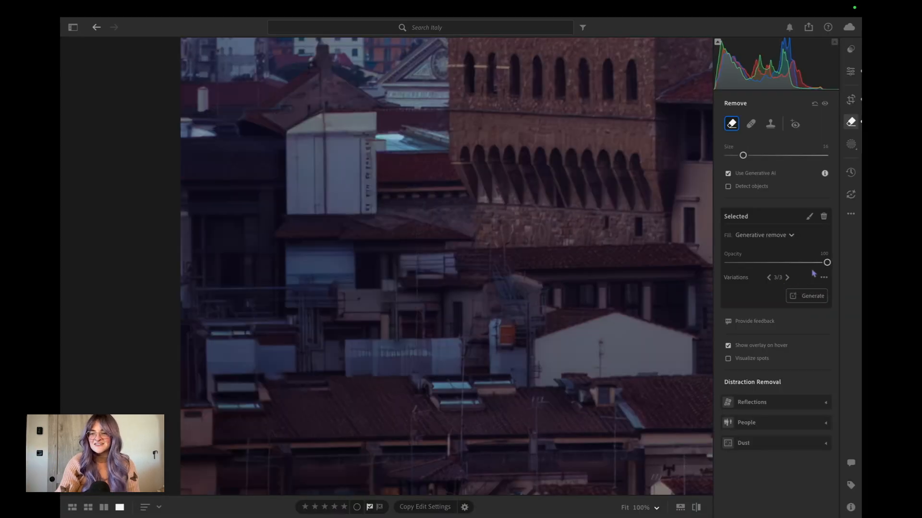
Generate two further sets of variations for the scaffolding removal, and step through the results.
{"action": "left_click", "coordinate": [812, 296]}
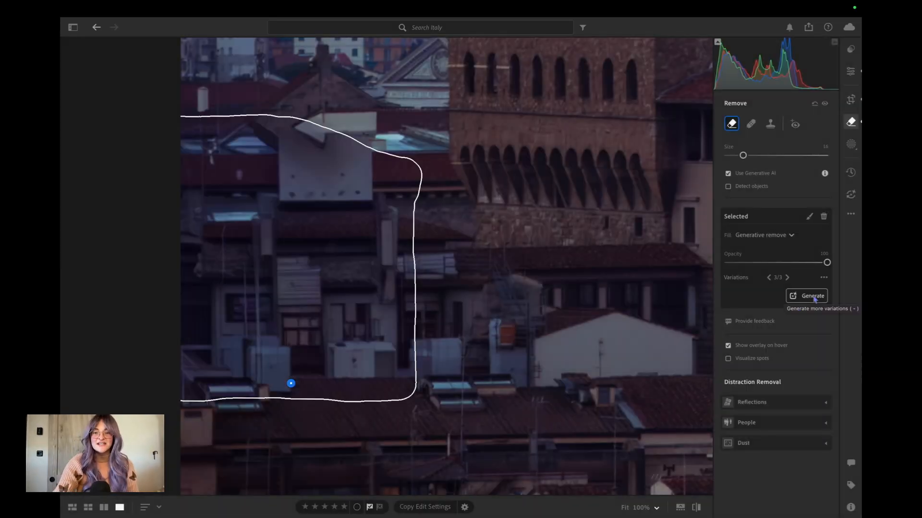
{"action": "left_click", "coordinate": [787, 278]}
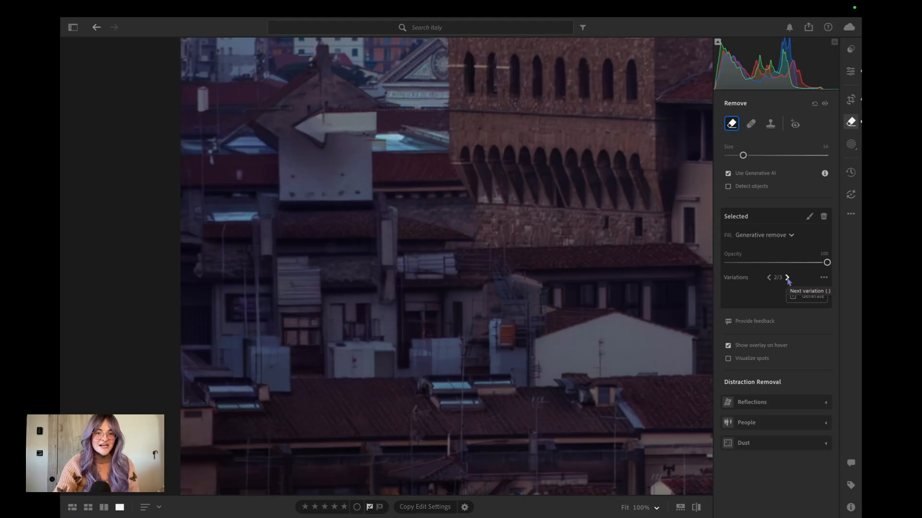
{"action": "left_click", "coordinate": [787, 278]}
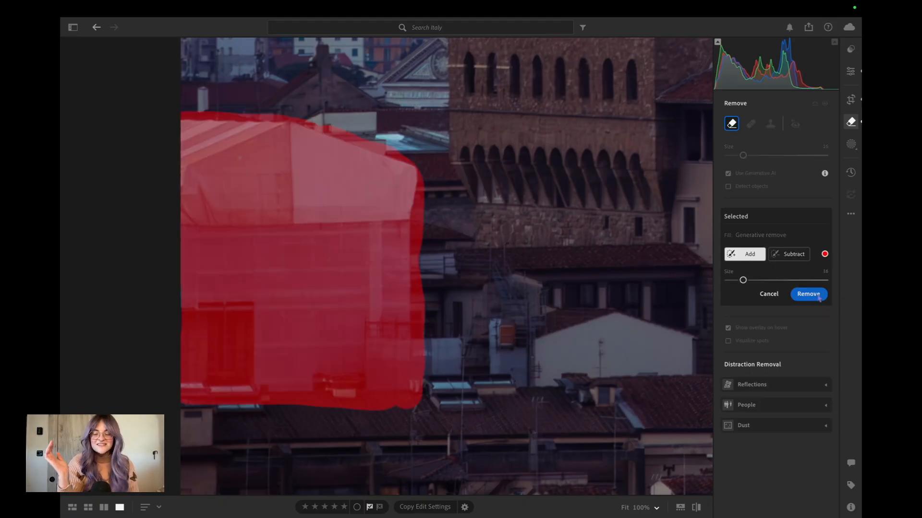
{"action": "left_click", "coordinate": [818, 296]}
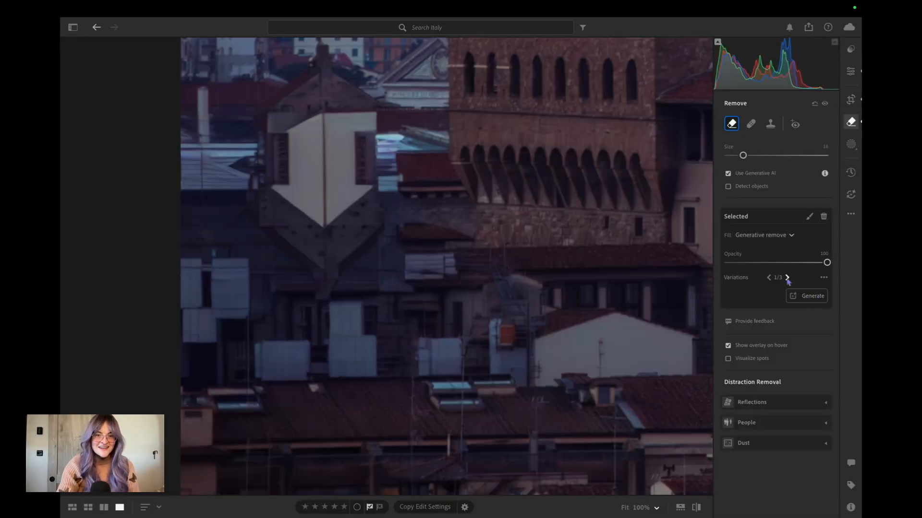
{"action": "left_click", "coordinate": [787, 278]}
{"action": "left_click", "coordinate": [788, 278]}
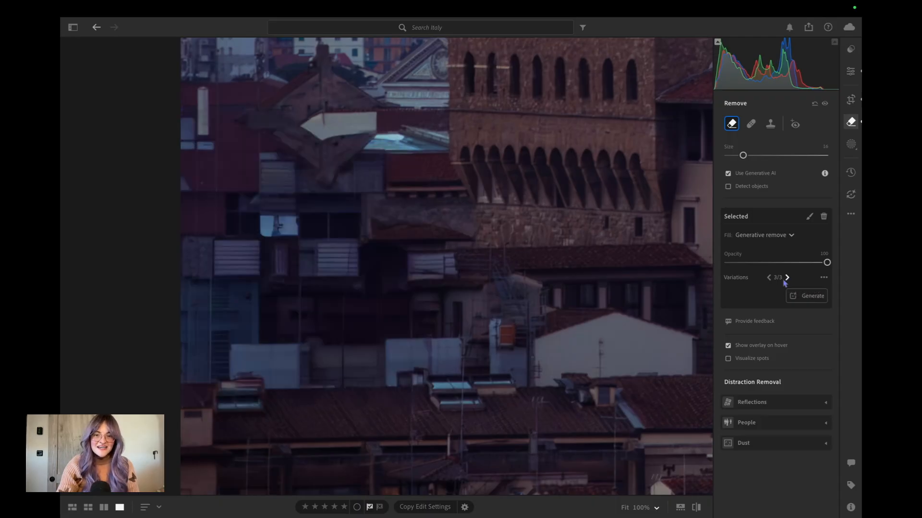
{"action": "scroll", "coordinate": [520, 300], "scroll_direction": "down", "scroll_amount": 5}
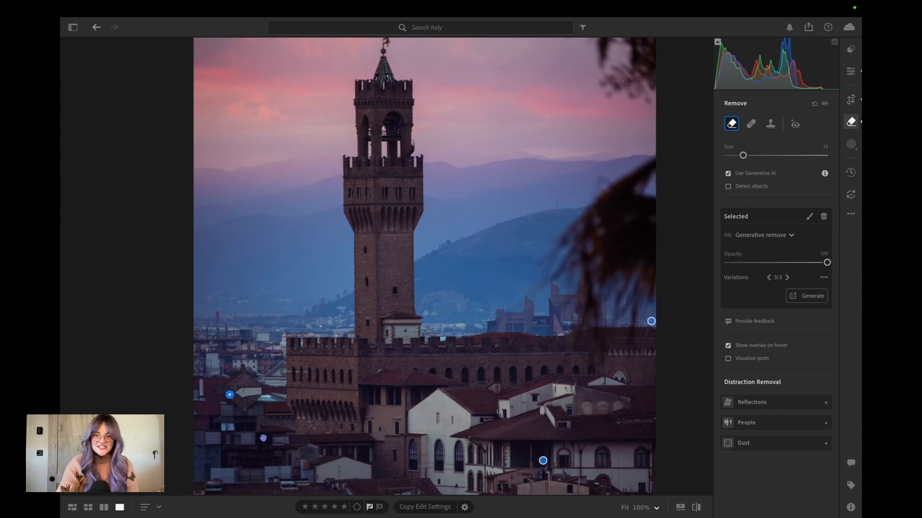
{"action": "left_click", "coordinate": [787, 278]}
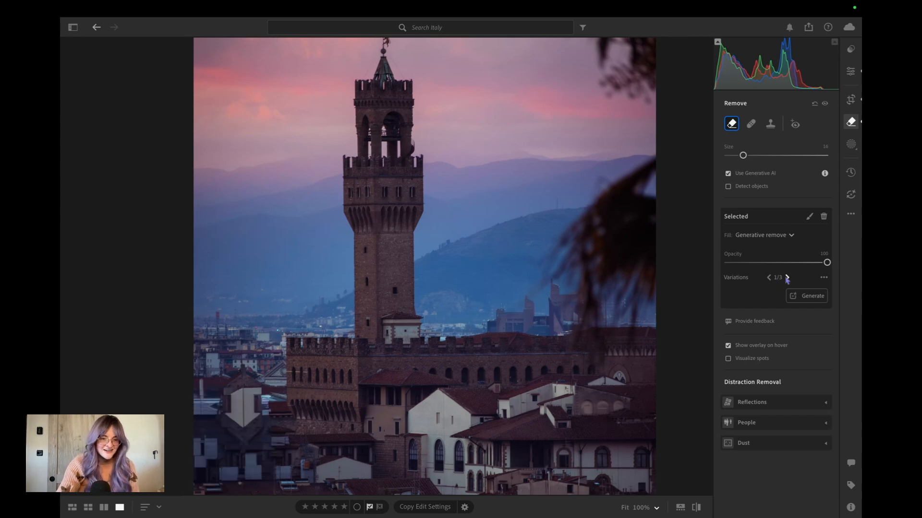
{"action": "left_click", "coordinate": [787, 278]}
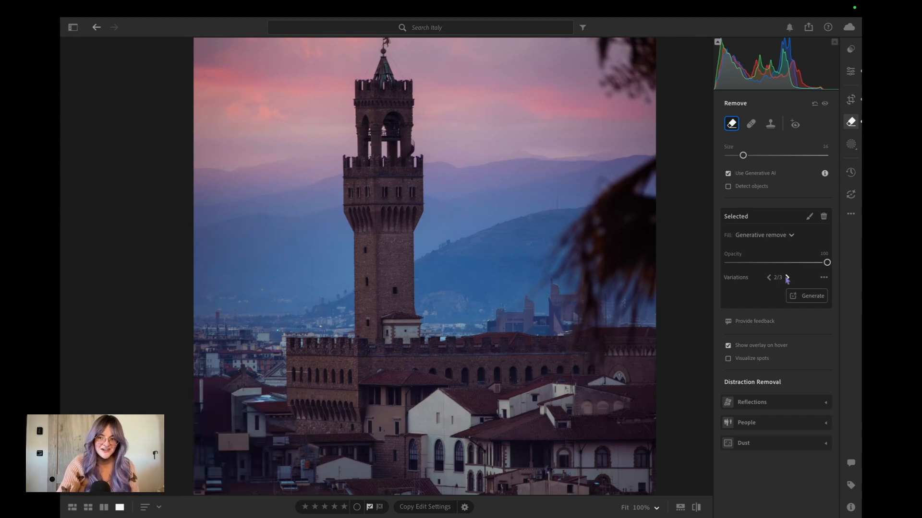
Generate another set of fills for the removed scaffolding area, and choose the second variation.
{"action": "left_click", "coordinate": [800, 297]}
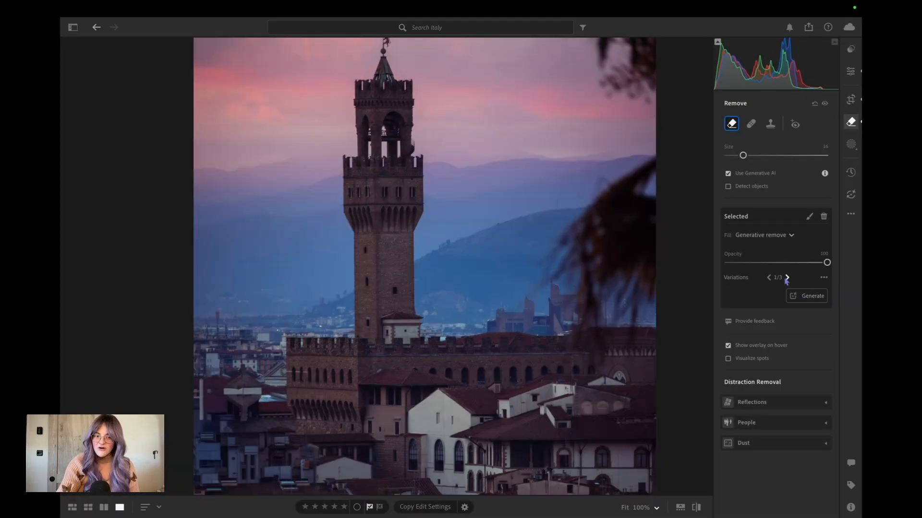
{"action": "left_click", "coordinate": [787, 278]}
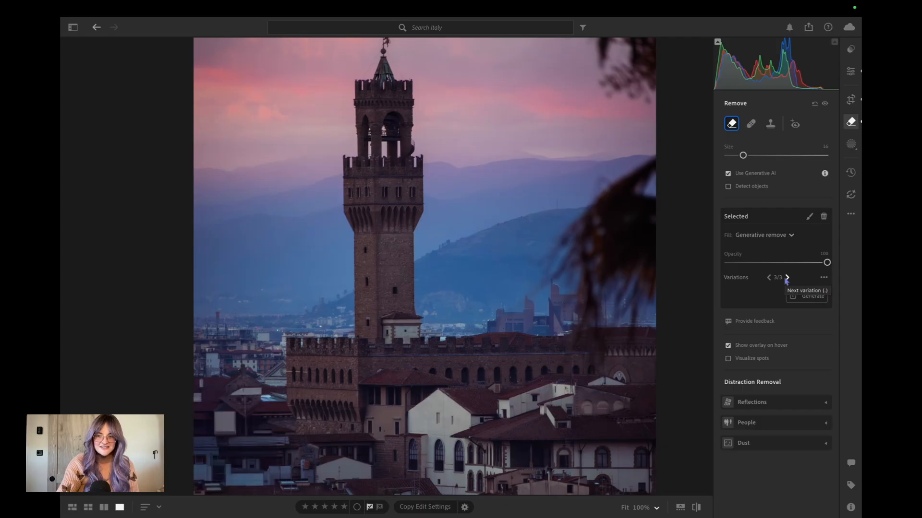
{"action": "left_click", "coordinate": [768, 278]}
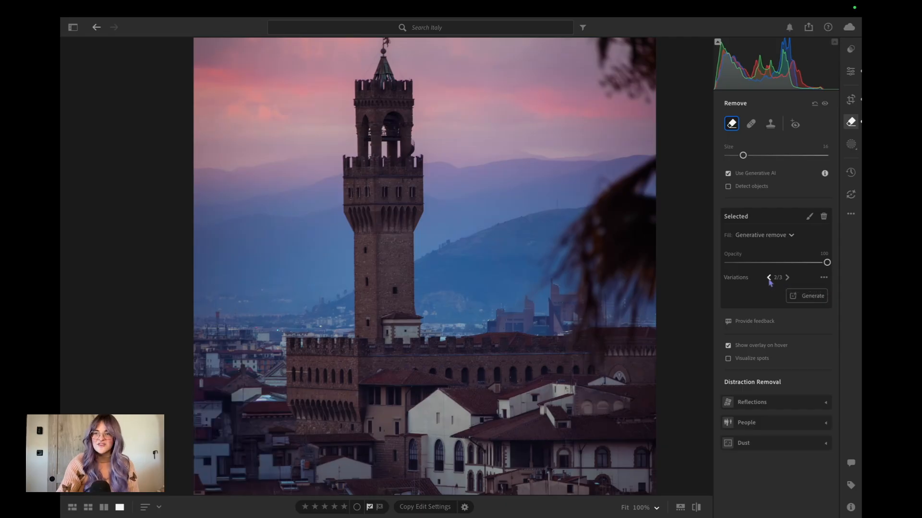
Return to the edit settings with the whole photo in view, and compare the retouched result with the original.
{"action": "key", "text": "e"}
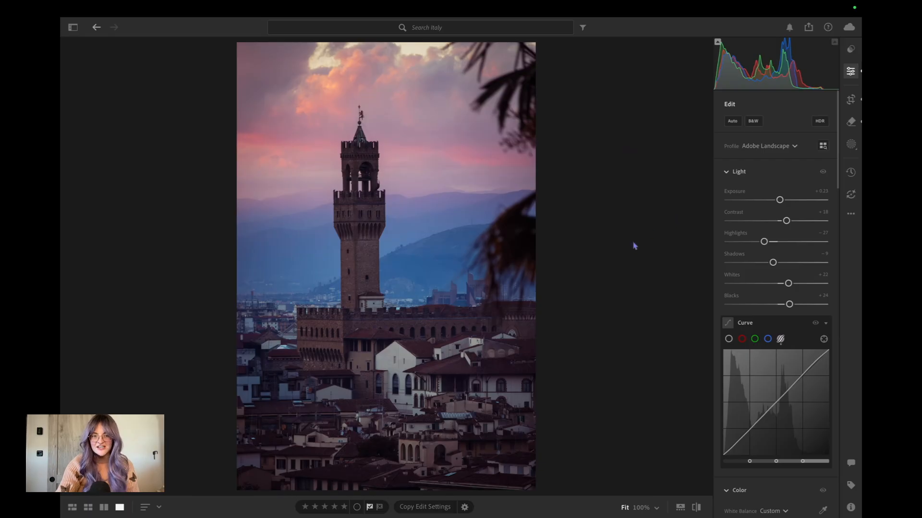
{"action": "left_click", "coordinate": [695, 507]}
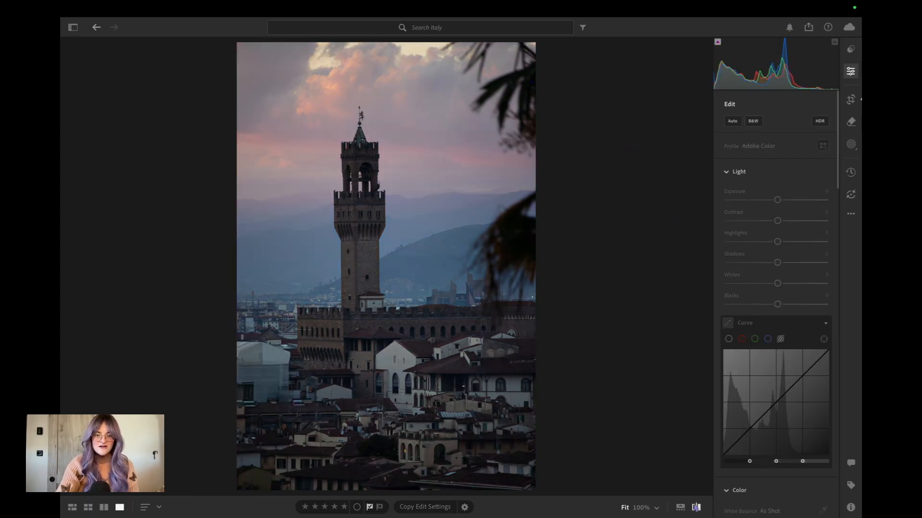
{"action": "left_click", "coordinate": [696, 507]}
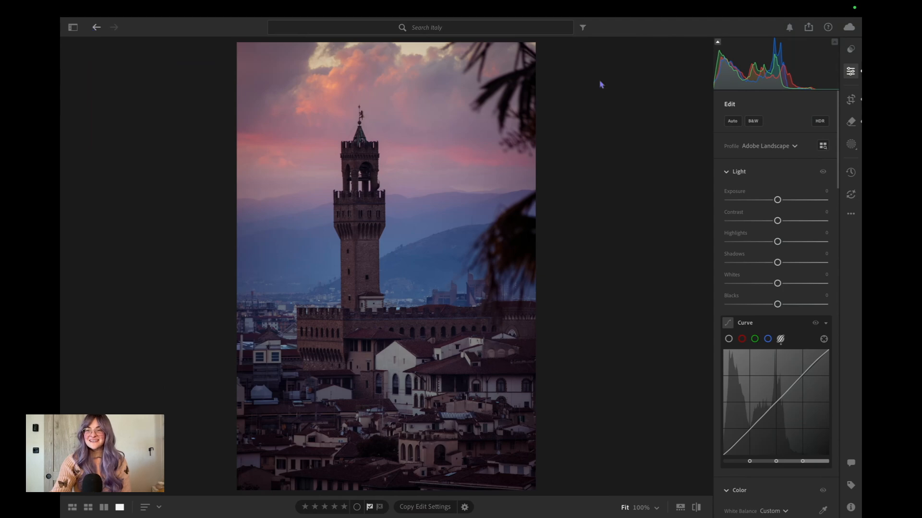
Create a landscape mask that covers only the architecture.
{"action": "left_click", "coordinate": [850, 144]}
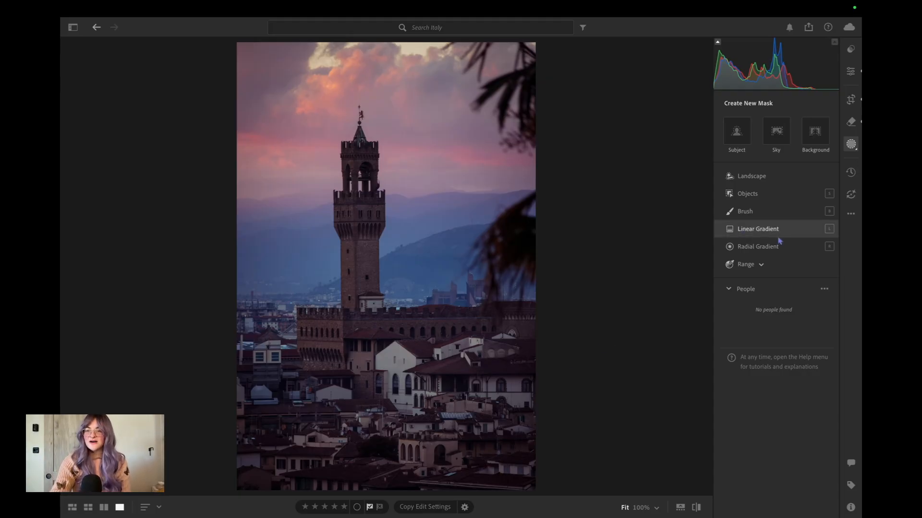
{"action": "left_click", "coordinate": [765, 176]}
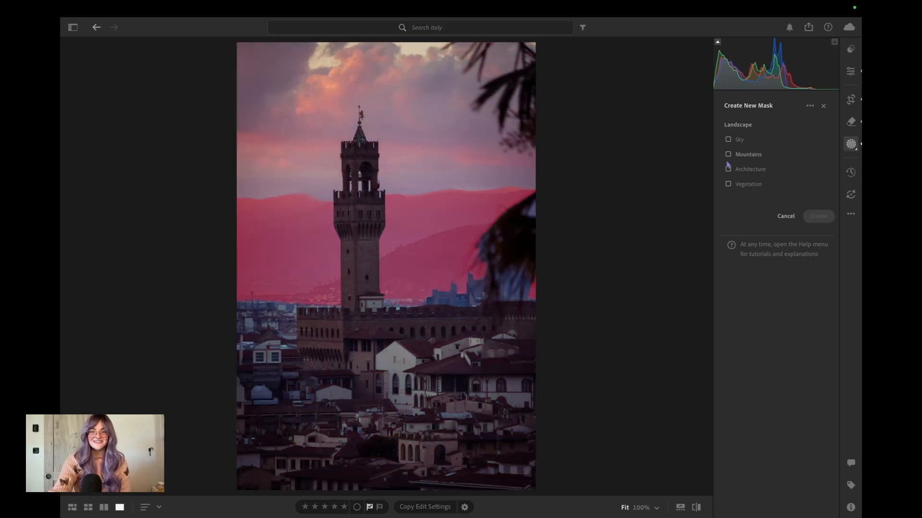
{"action": "left_click", "coordinate": [728, 170]}
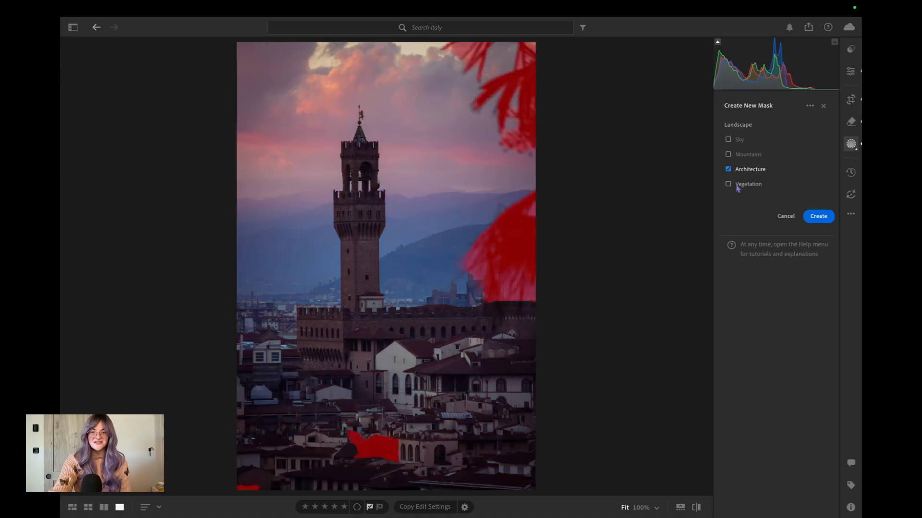
{"action": "left_click", "coordinate": [821, 217]}
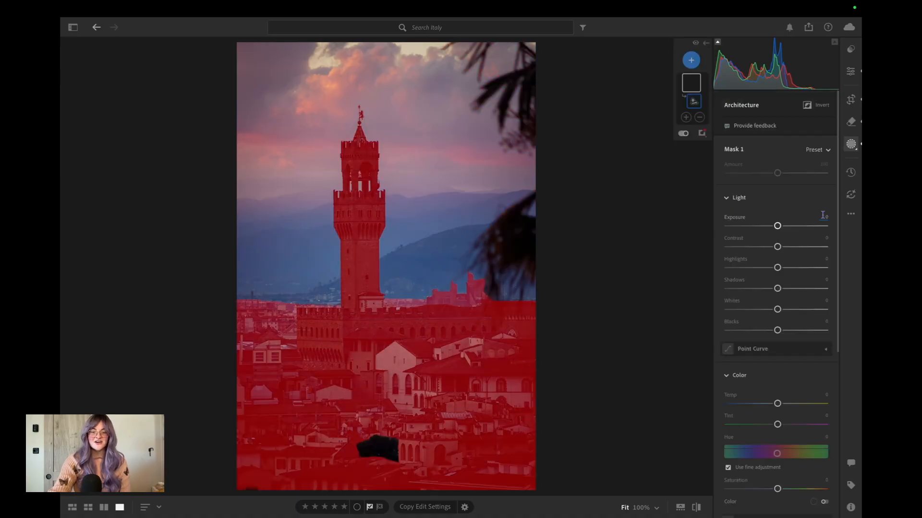
Add a brush to the architecture mask and paint over the uncovered patch among the lower rooftops.
{"action": "left_click", "coordinate": [685, 117]}
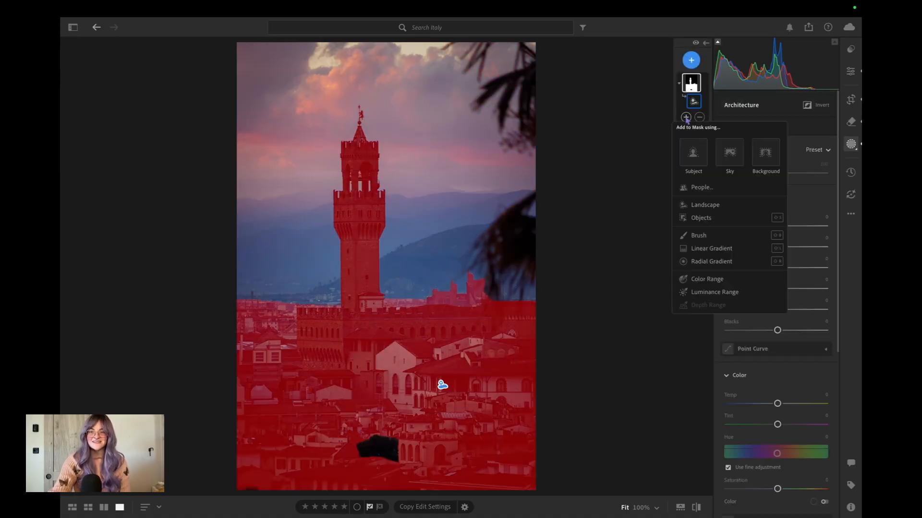
{"action": "left_click", "coordinate": [696, 235]}
{"action": "mouse_move", "coordinate": [384, 446]}
{"action": "left_mouse_down"}
{"action": "mouse_move", "coordinate": [409, 458]}
{"action": "mouse_move", "coordinate": [361, 458]}
{"action": "mouse_move", "coordinate": [407, 462]}
{"action": "mouse_move", "coordinate": [368, 431]}
{"action": "mouse_move", "coordinate": [351, 438]}
{"action": "mouse_move", "coordinate": [351, 456]}
{"action": "mouse_move", "coordinate": [362, 436]}
{"action": "mouse_move", "coordinate": [408, 461]}
{"action": "mouse_move", "coordinate": [309, 460]}
{"action": "mouse_move", "coordinate": [256, 472]}
{"action": "mouse_move", "coordinate": [294, 489]}
{"action": "mouse_move", "coordinate": [247, 494]}
{"action": "mouse_move", "coordinate": [259, 490]}
{"action": "mouse_move", "coordinate": [239, 486]}
{"action": "mouse_move", "coordinate": [235, 468]}
{"action": "mouse_move", "coordinate": [248, 410]}
{"action": "mouse_move", "coordinate": [394, 392]}
{"action": "left_mouse_up"}
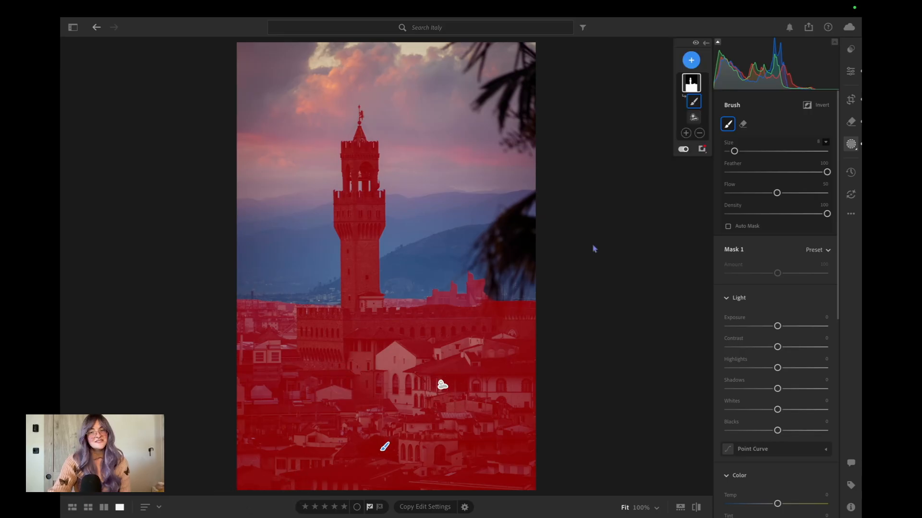
Select the whole architecture mask and set its Temp to +10 and Tint to +17.
{"action": "left_click", "coordinate": [689, 84]}
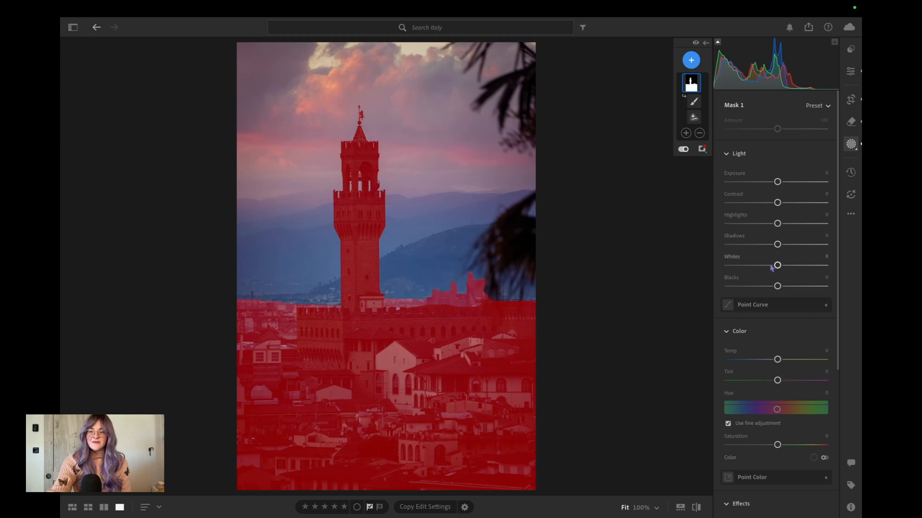
{"action": "scroll", "coordinate": [776, 269], "scroll_direction": "down", "scroll_amount": 3}
{"action": "left_click_drag", "start_coordinate": [777, 282], "coordinate": [778, 282]}
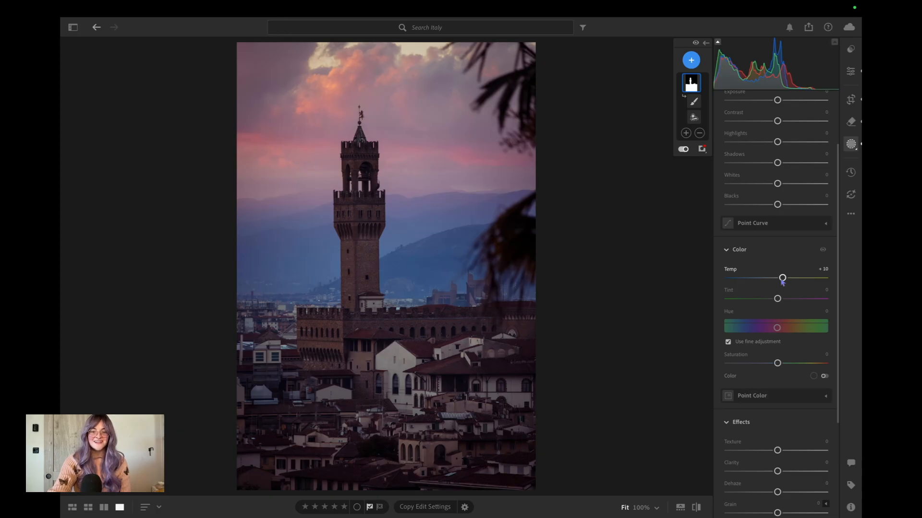
{"action": "left_click_drag", "start_coordinate": [782, 283], "coordinate": [785, 299]}
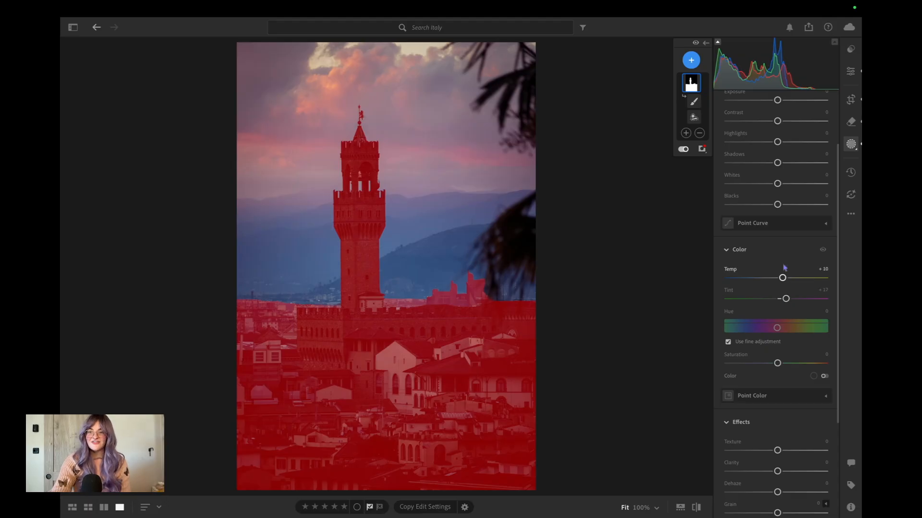
Fine-tune the architecture mask's light, and set its Texture to +3, Clarity to +5, Dehaze to +11 and Sharpness to +6.
{"action": "scroll", "coordinate": [777, 202], "scroll_direction": "up", "scroll_amount": 2}
{"action": "left_click_drag", "start_coordinate": [777, 205], "coordinate": [742, 228]}
{"action": "scroll", "coordinate": [778, 288], "scroll_direction": "down", "scroll_amount": 5}
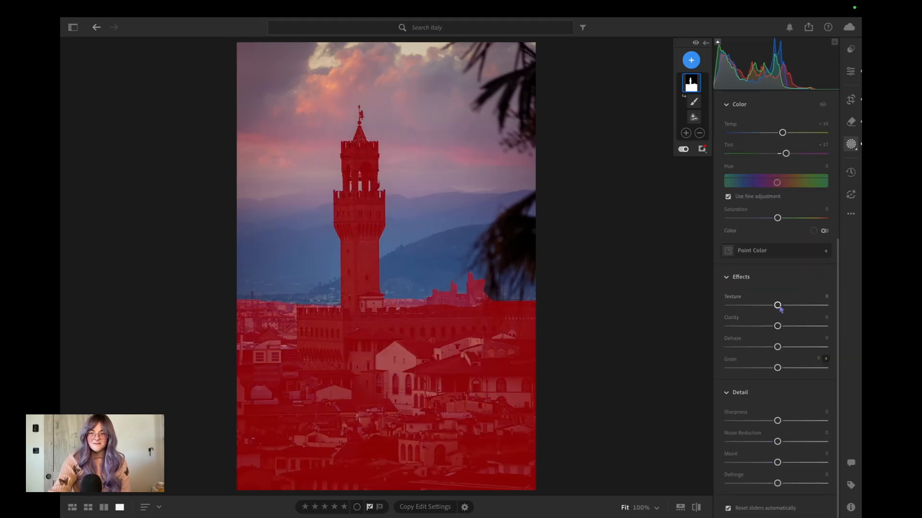
{"action": "left_click_drag", "start_coordinate": [780, 309], "coordinate": [783, 347]}
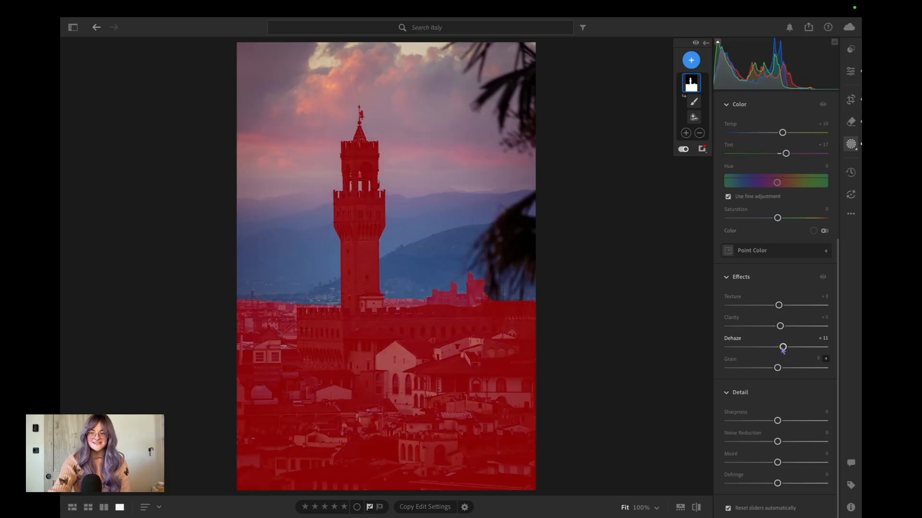
{"action": "left_click_drag", "start_coordinate": [778, 422], "coordinate": [782, 422]}
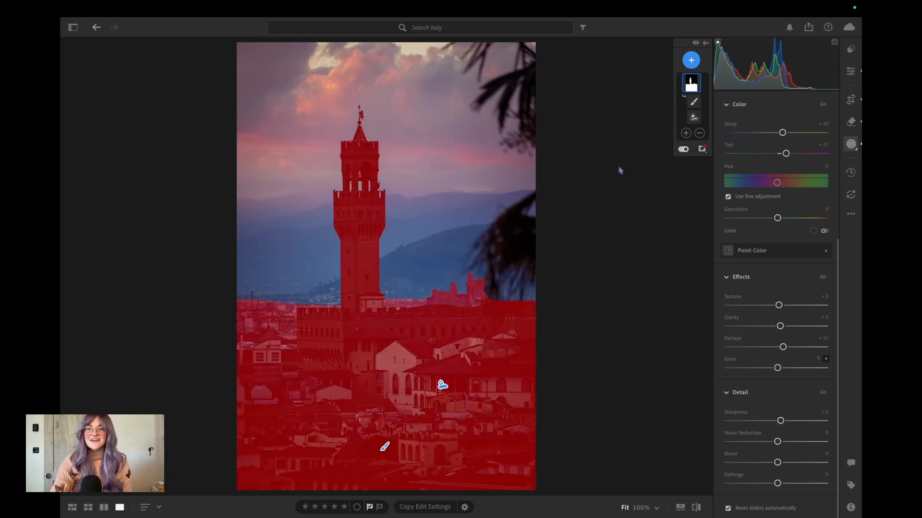
Create a sky mask and extend it with a linear gradient that fades out downward over the mountains.
{"action": "left_click", "coordinate": [691, 60]}
{"action": "left_click", "coordinate": [745, 87]}
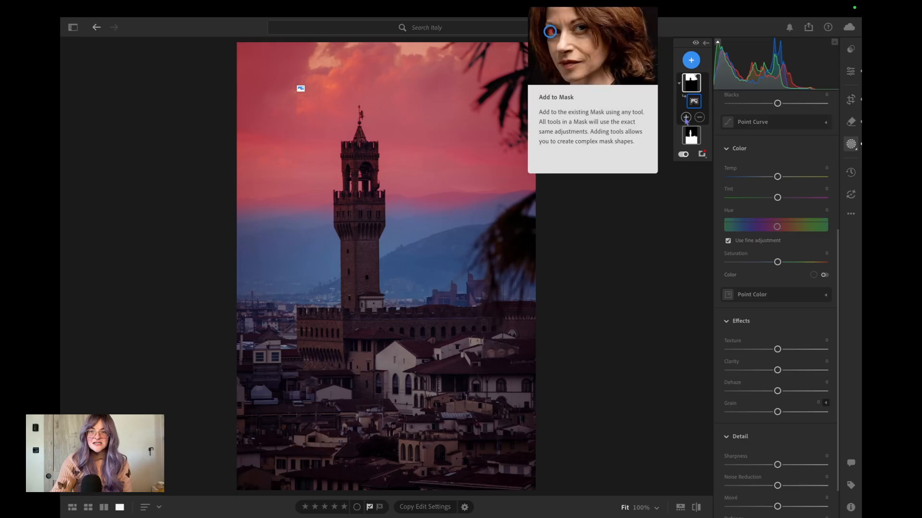
{"action": "left_click", "coordinate": [685, 117]}
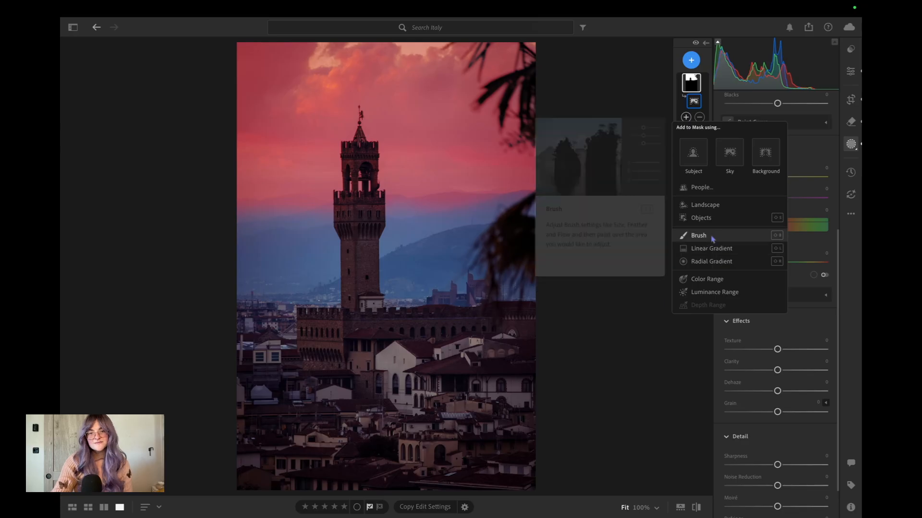
{"action": "left_click", "coordinate": [710, 249]}
{"action": "left_click_drag", "start_coordinate": [382, 202], "coordinate": [387, 285]}
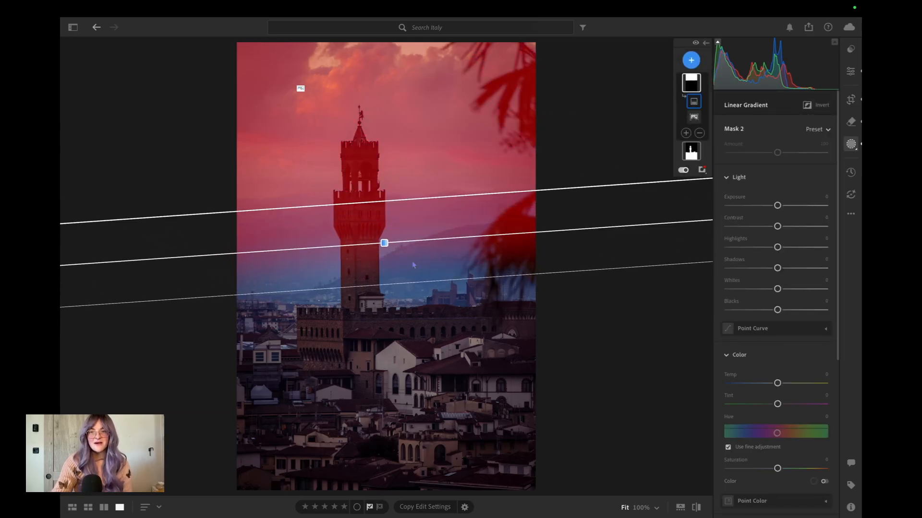
Subtract the architecture from the sky mask and check the mask edges around the tower up close.
{"action": "left_click", "coordinate": [699, 134]}
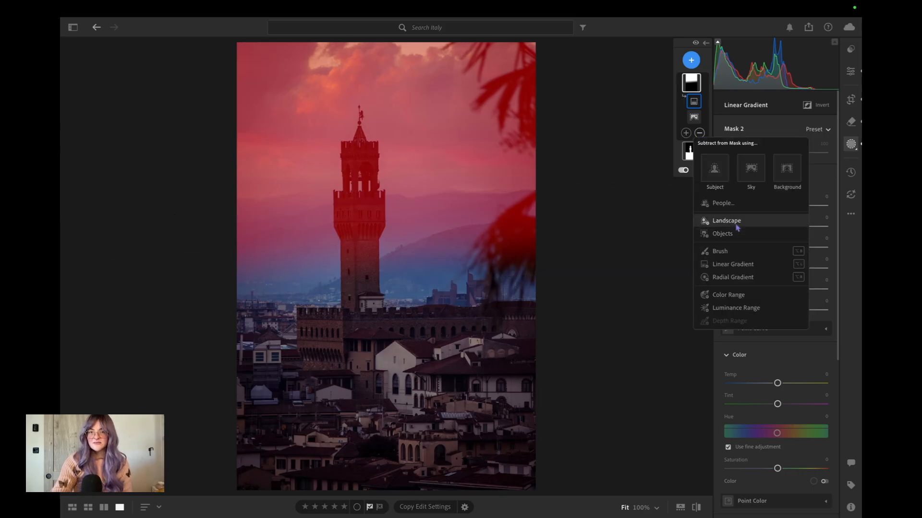
{"action": "left_click", "coordinate": [726, 221]}
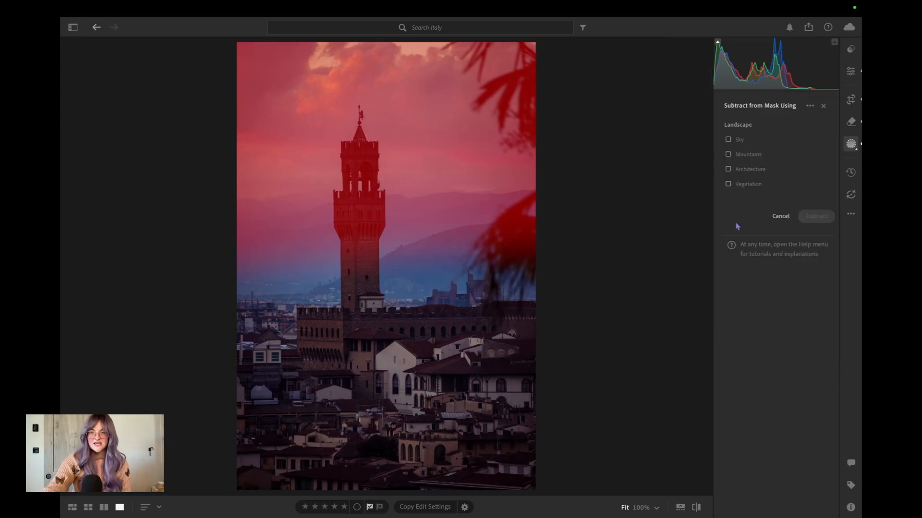
{"action": "left_click", "coordinate": [728, 170]}
{"action": "left_click", "coordinate": [816, 216]}
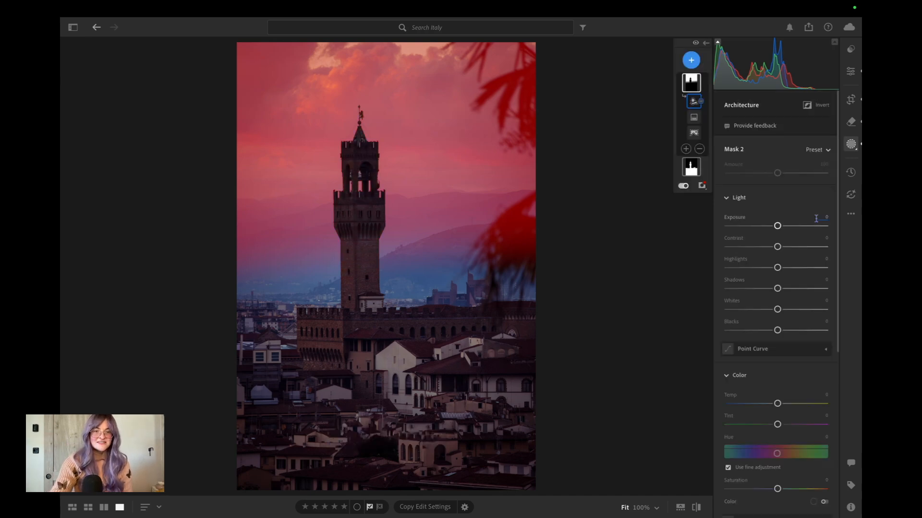
{"action": "left_click", "coordinate": [352, 187]}
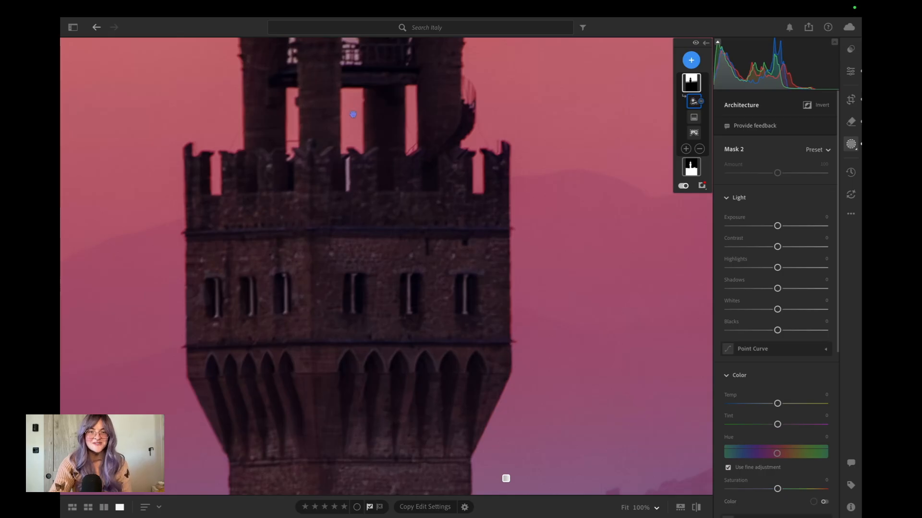
{"action": "left_click", "coordinate": [353, 114]}
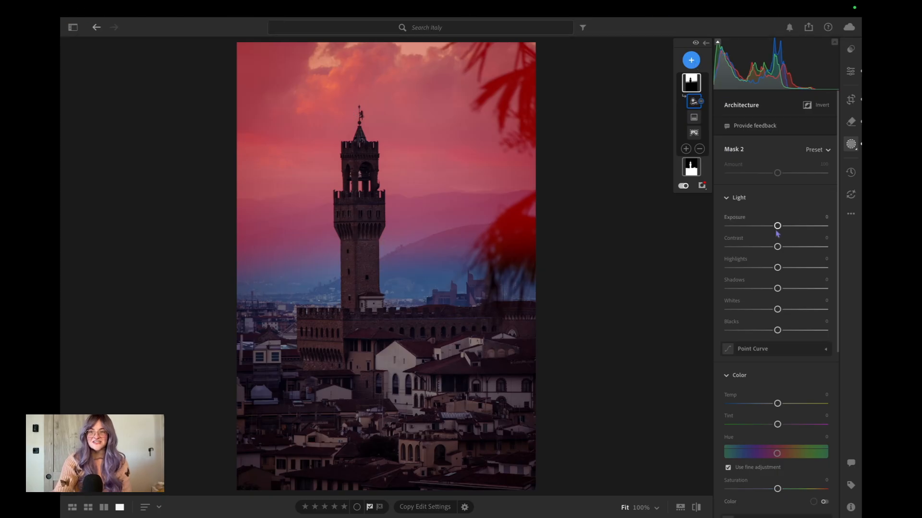
Set the sky mask's Exposure to +0.32, Contrast to +56, Highlights to about -50, Shadows to about +12 and Whites to +11.
{"action": "left_click_drag", "start_coordinate": [776, 227], "coordinate": [806, 249]}
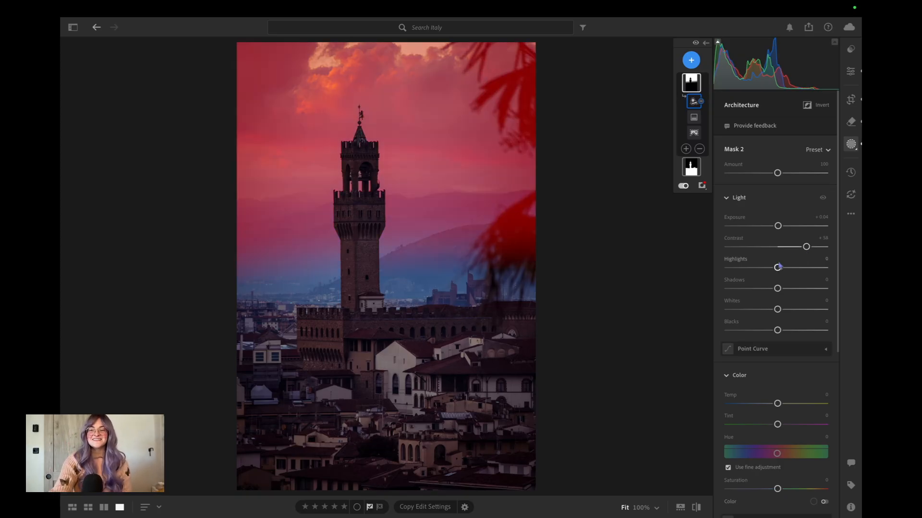
{"action": "left_click_drag", "start_coordinate": [778, 269], "coordinate": [753, 274]}
{"action": "left_click_drag", "start_coordinate": [778, 226], "coordinate": [784, 207]}
{"action": "scroll", "coordinate": [781, 228], "scroll_direction": "down", "scroll_amount": 3}
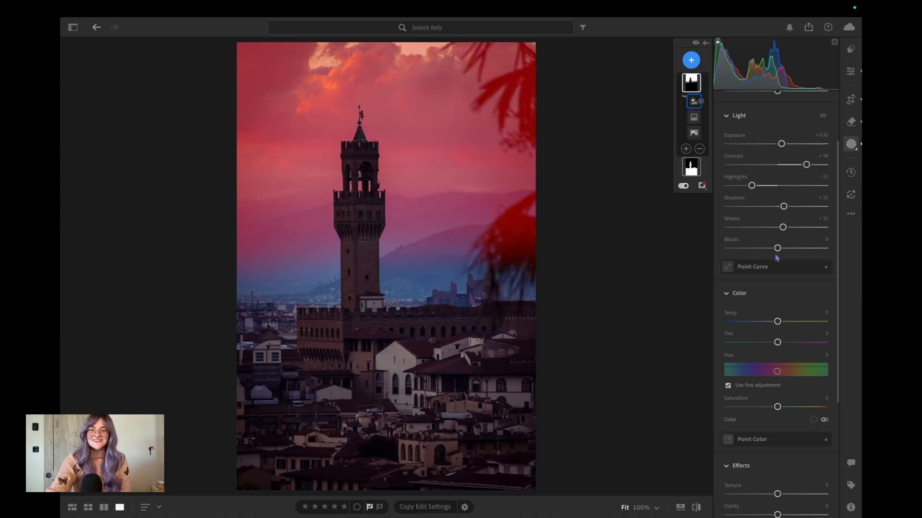
Set the sky mask's Blacks to -2 and raise its Dehaze very slightly.
{"action": "left_click_drag", "start_coordinate": [777, 248], "coordinate": [776, 249]}
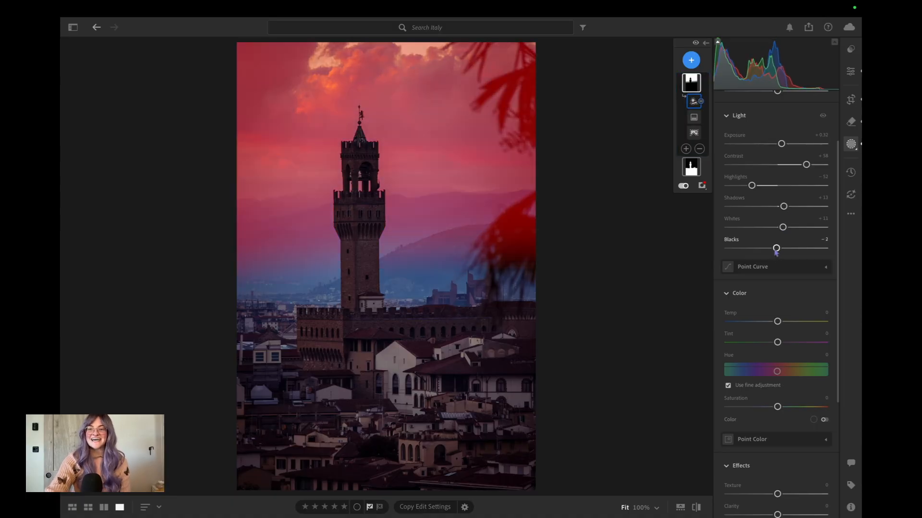
{"action": "scroll", "coordinate": [776, 252], "scroll_direction": "down", "scroll_amount": 4}
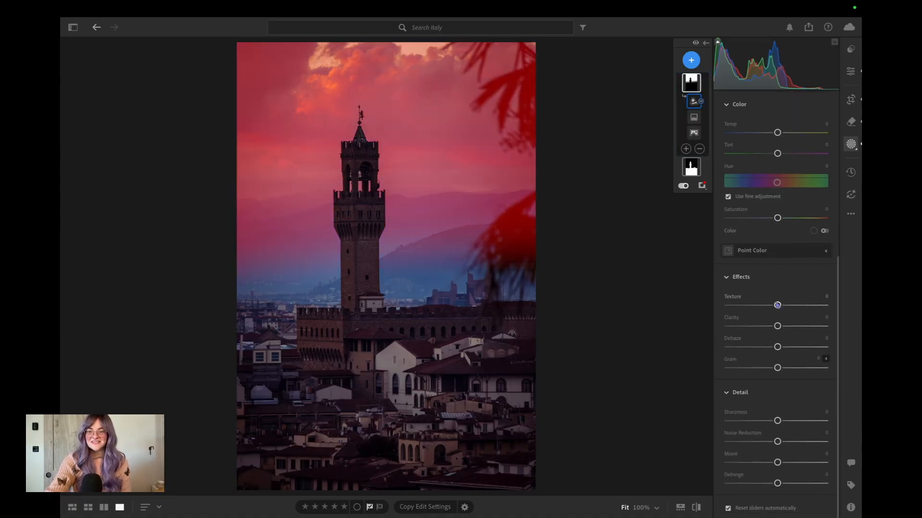
{"action": "left_click_drag", "start_coordinate": [777, 349], "coordinate": [778, 351]}
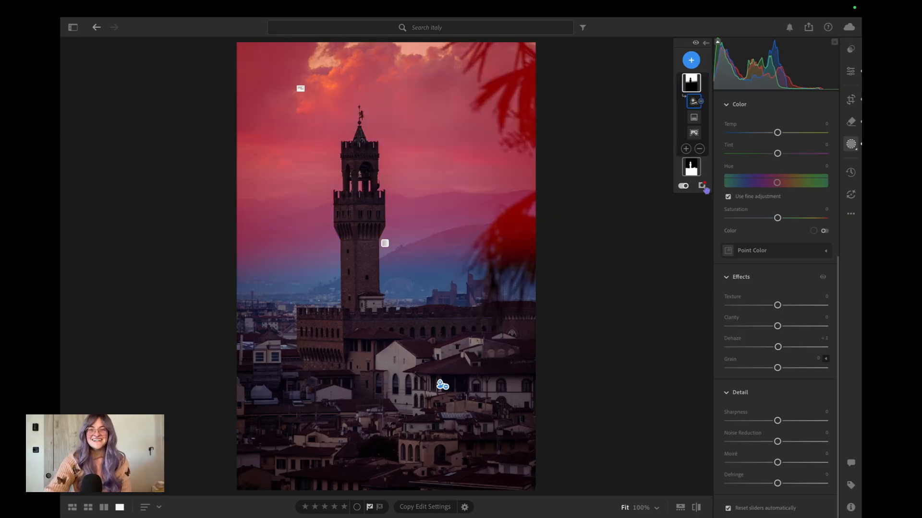
Create a new landscape mask that covers only the mountains.
{"action": "left_click", "coordinate": [691, 61]}
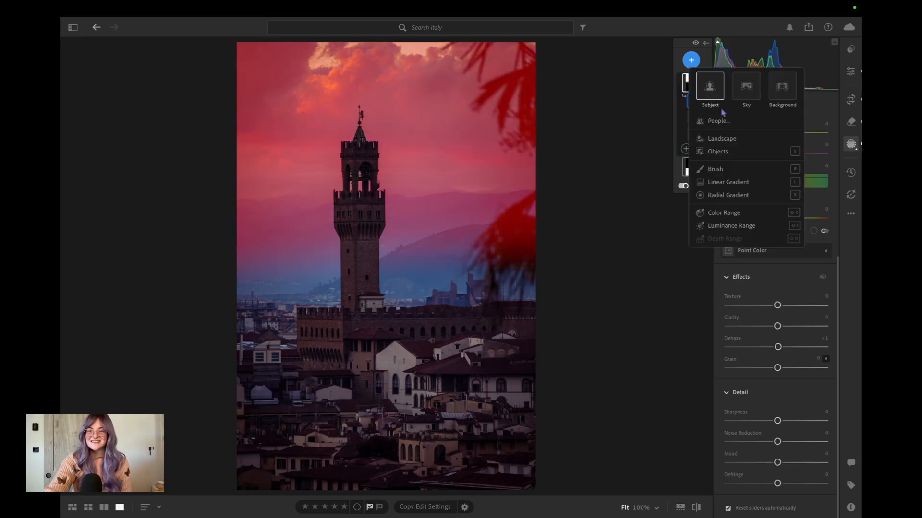
{"action": "left_click", "coordinate": [729, 140]}
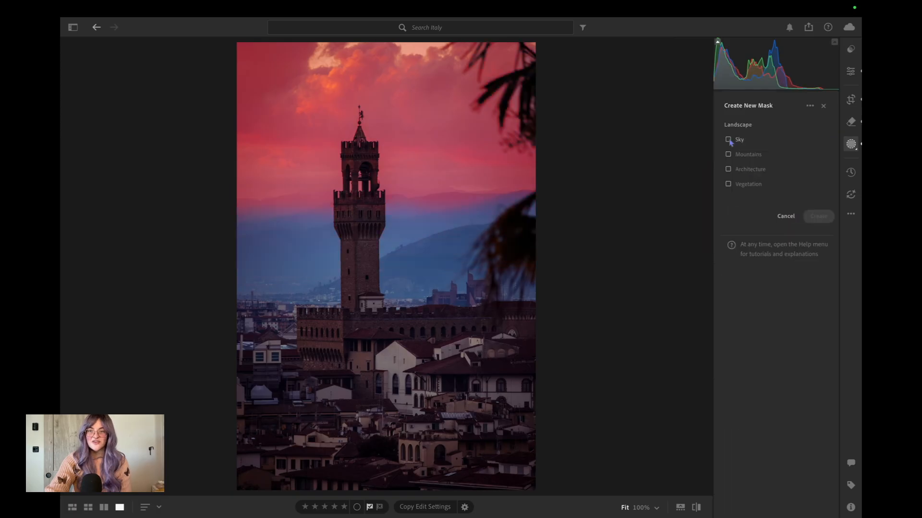
{"action": "left_click", "coordinate": [728, 155]}
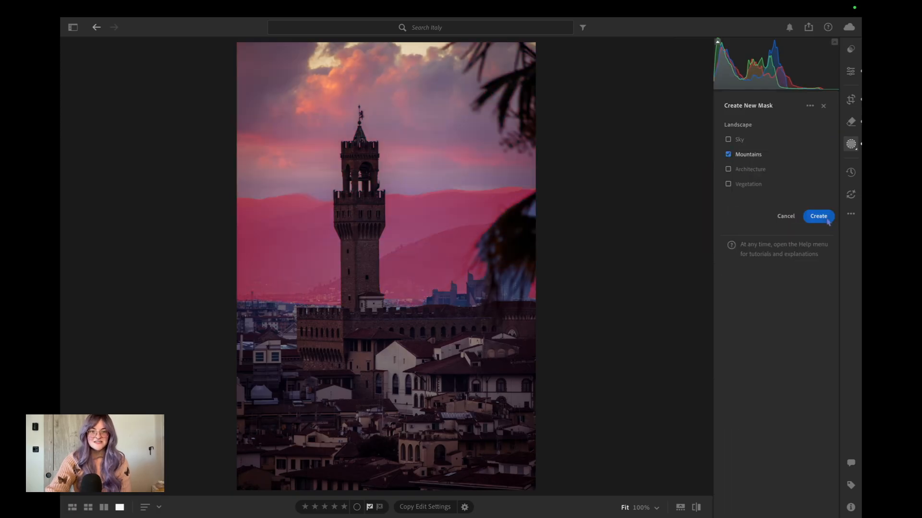
{"action": "left_click", "coordinate": [827, 218]}
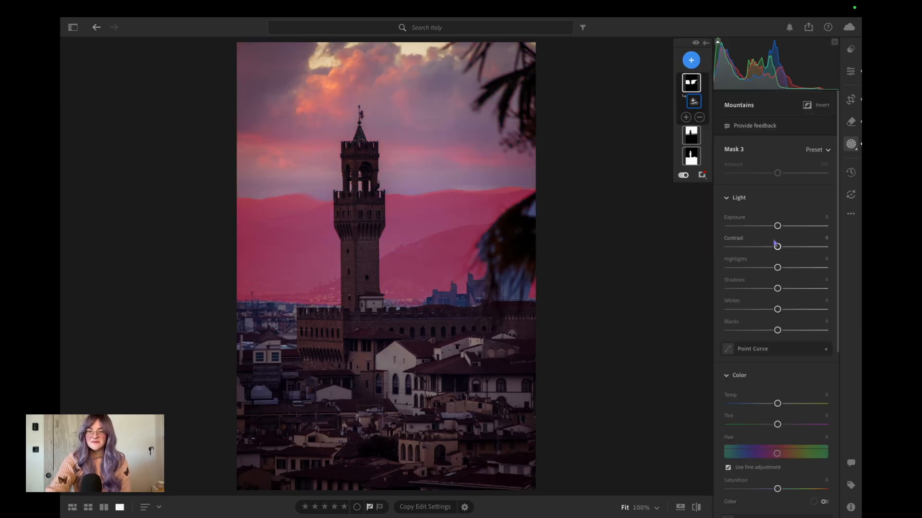
Set the mountains mask's Temp to -4, Tint to +6 and Saturation to -23.
{"action": "scroll", "coordinate": [772, 372], "scroll_direction": "down", "scroll_amount": 1}
{"action": "left_click_drag", "start_coordinate": [777, 352], "coordinate": [781, 379]}
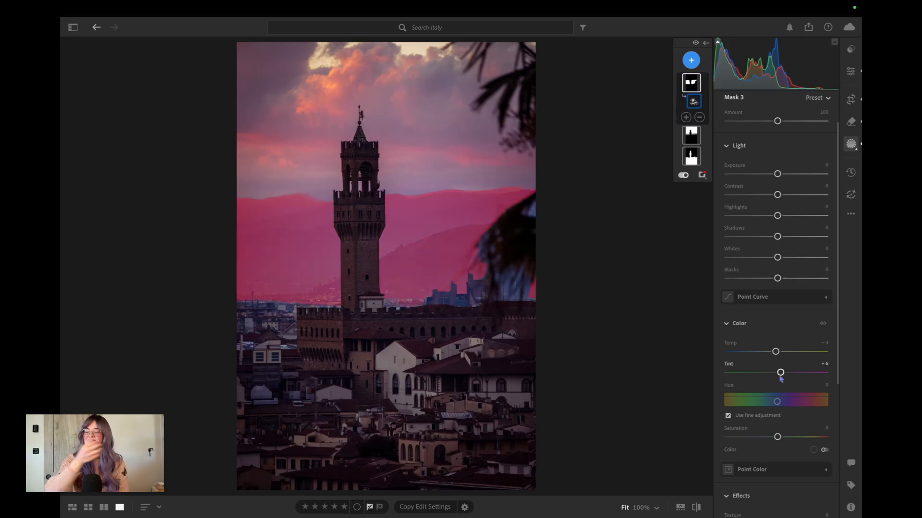
{"action": "scroll", "coordinate": [779, 381], "scroll_direction": "down", "scroll_amount": 2}
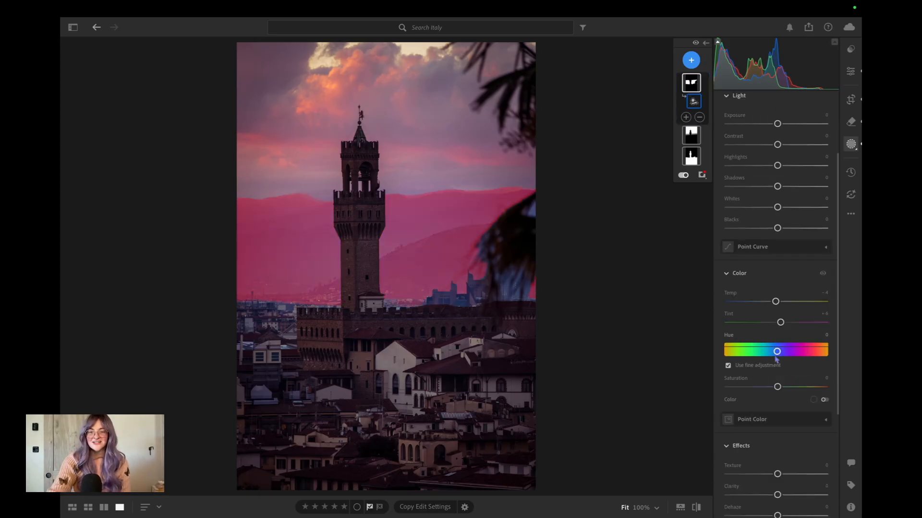
{"action": "left_click_drag", "start_coordinate": [777, 388], "coordinate": [765, 393]}
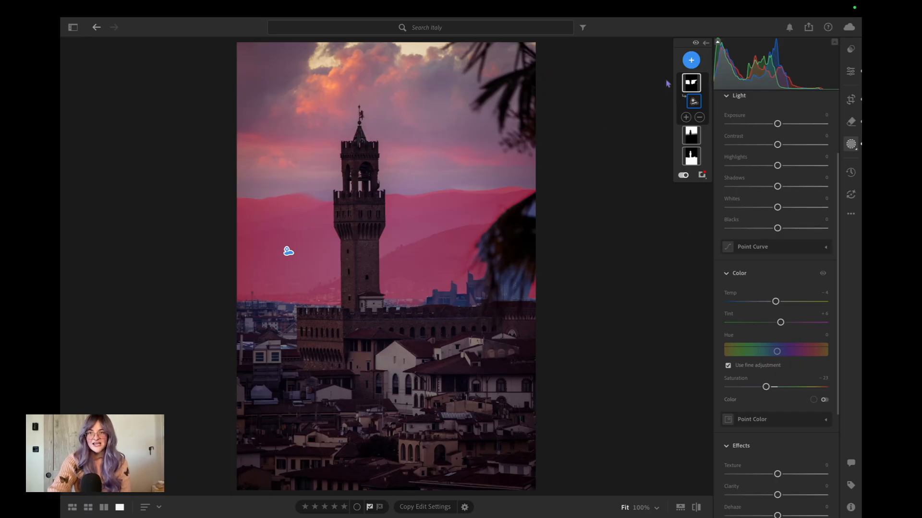
Create an object mask by boxing in the tower and the palace at its base.
{"action": "left_click", "coordinate": [690, 60]}
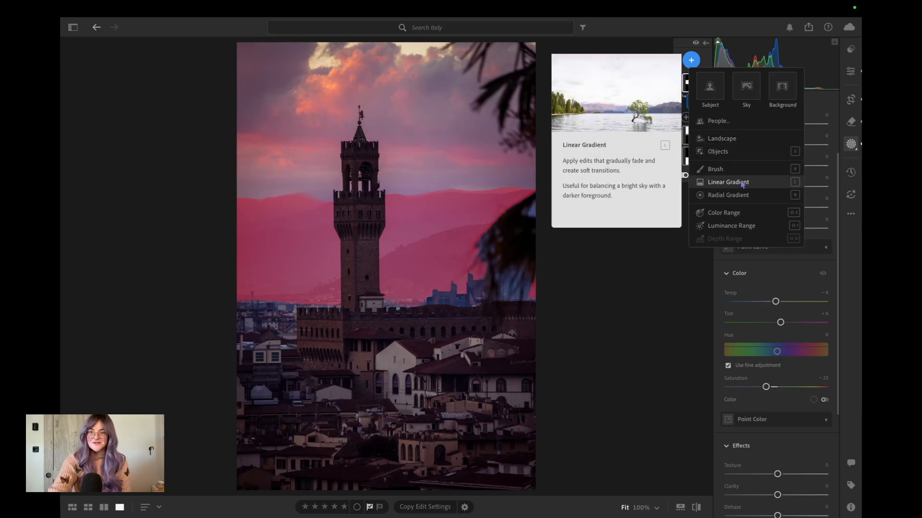
{"action": "left_click", "coordinate": [726, 151]}
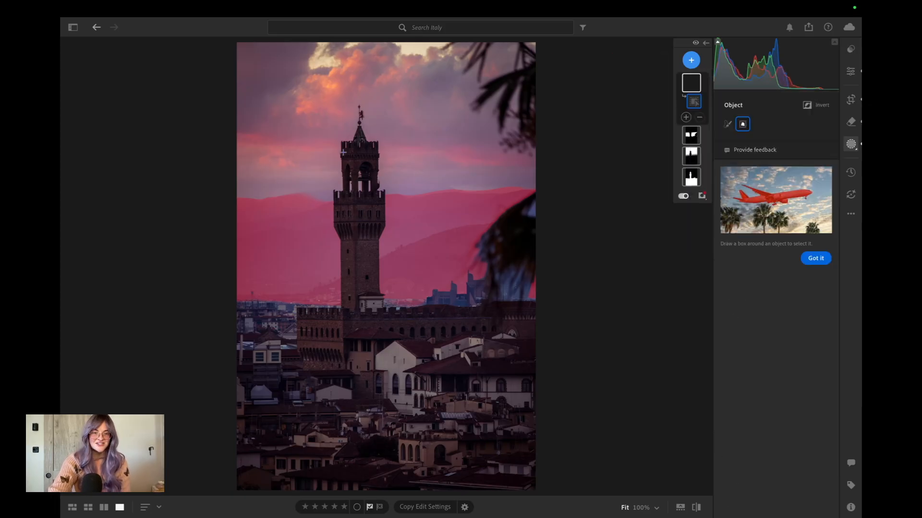
{"action": "left_click_drag", "start_coordinate": [292, 126], "coordinate": [547, 367]}
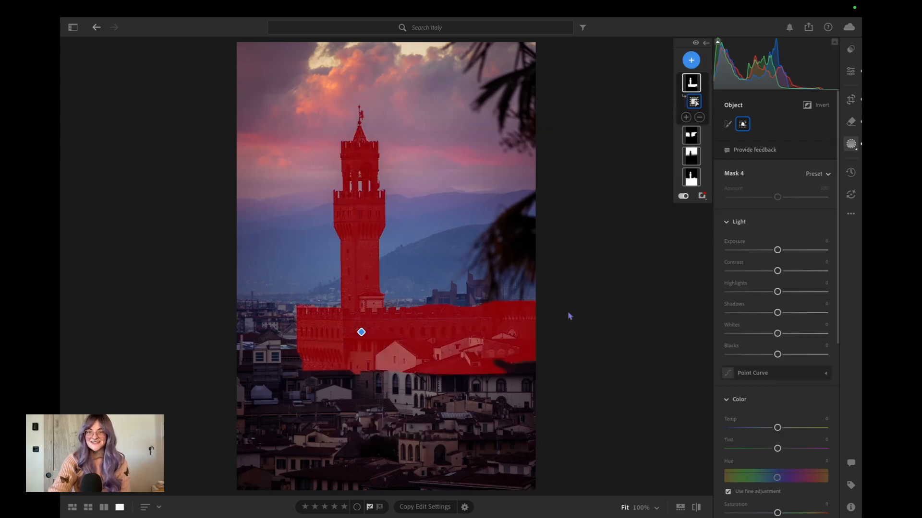
Subtract the light houses and rooftops below the palace from the tower mask with a brush.
{"action": "left_click", "coordinate": [700, 117]}
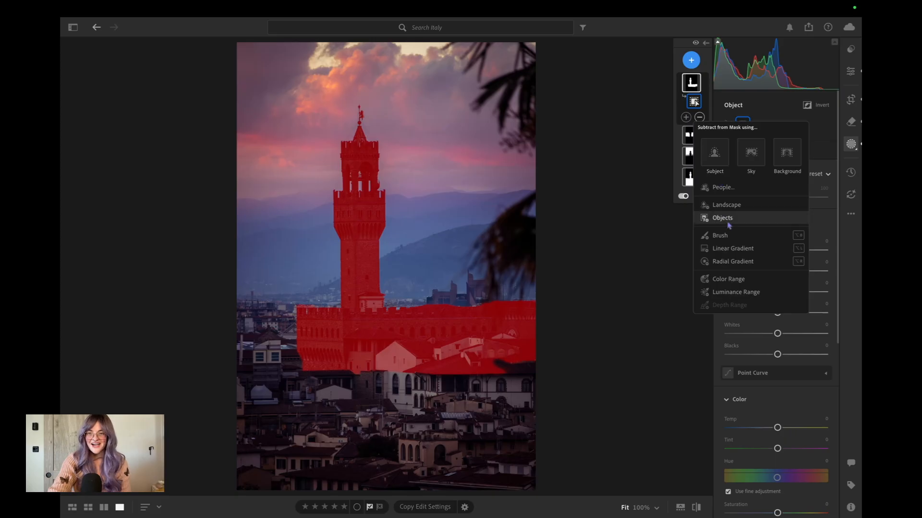
{"action": "left_click", "coordinate": [739, 235]}
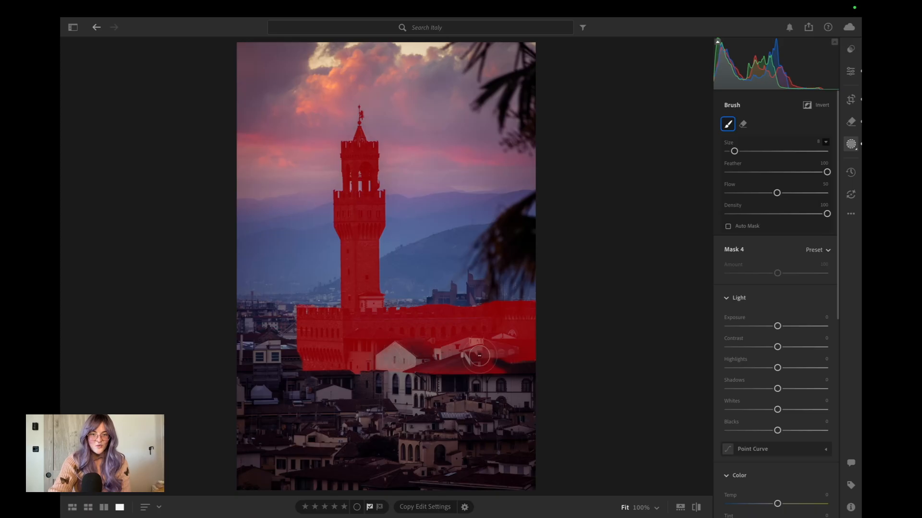
{"action": "mouse_move", "coordinate": [479, 356]}
{"action": "left_mouse_down"}
{"action": "mouse_move", "coordinate": [508, 346]}
{"action": "mouse_move", "coordinate": [435, 374]}
{"action": "left_mouse_up"}
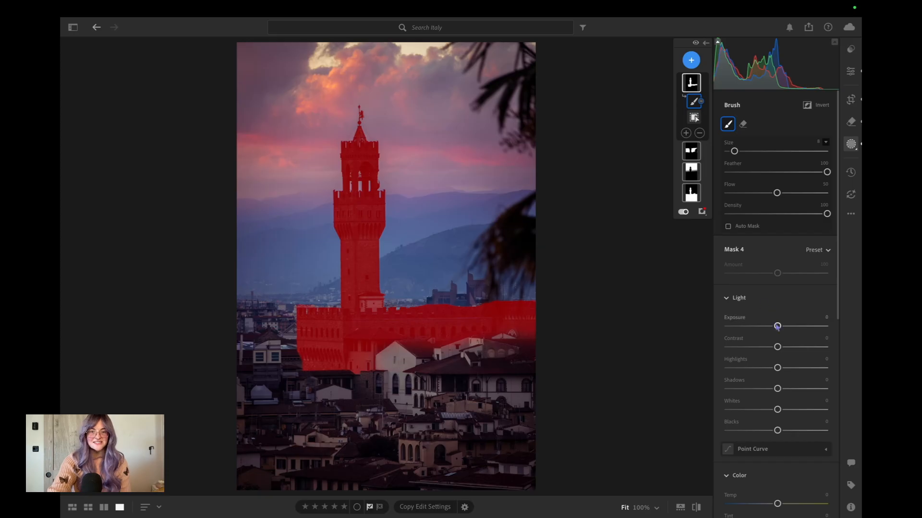
Set the tower mask's Exposure to +0.84, Contrast +7, Highlights -39, Shadows -14, Whites +14 and Blacks -12, and raise its Sharpness slightly.
{"action": "left_click_drag", "start_coordinate": [777, 326], "coordinate": [781, 421]}
{"action": "scroll", "coordinate": [771, 432], "scroll_direction": "down", "scroll_amount": 10}
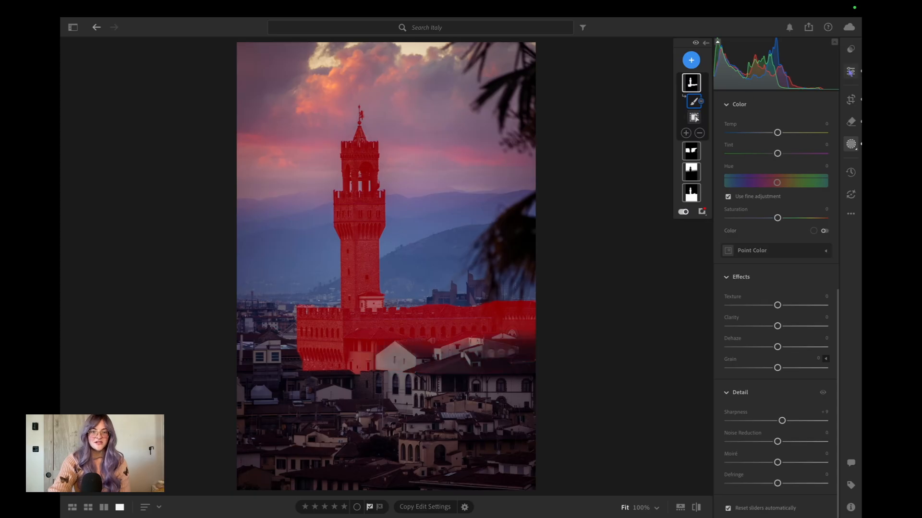
Return to the global edit settings and compare the edited tower photo with its original.
{"action": "left_click", "coordinate": [850, 72]}
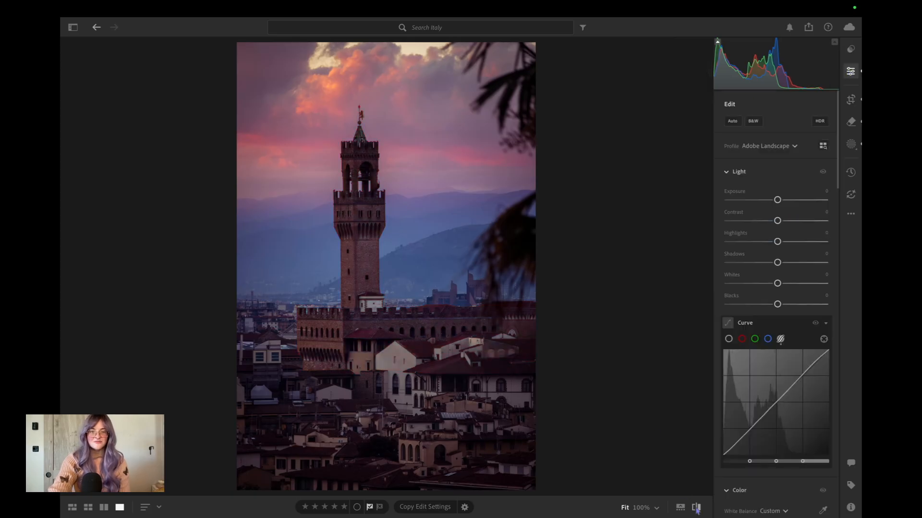
{"action": "left_click", "coordinate": [697, 509]}
{"action": "left_click", "coordinate": [697, 509]}
{"action": "left_click", "coordinate": [696, 510]}
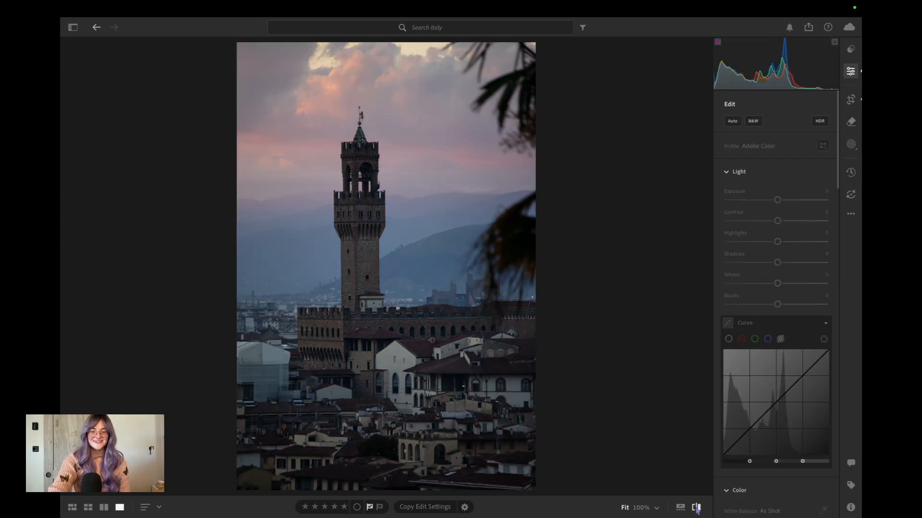
{"action": "left_click", "coordinate": [697, 510]}
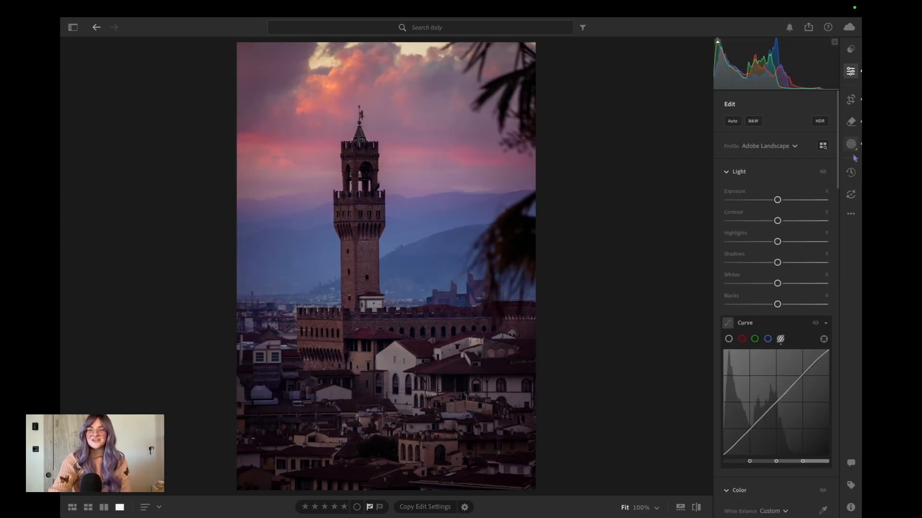
Add a linear gradient mask rising from the photo's lower edge over the rooftops and set its Exposure to -0.48.
{"action": "left_click", "coordinate": [852, 144]}
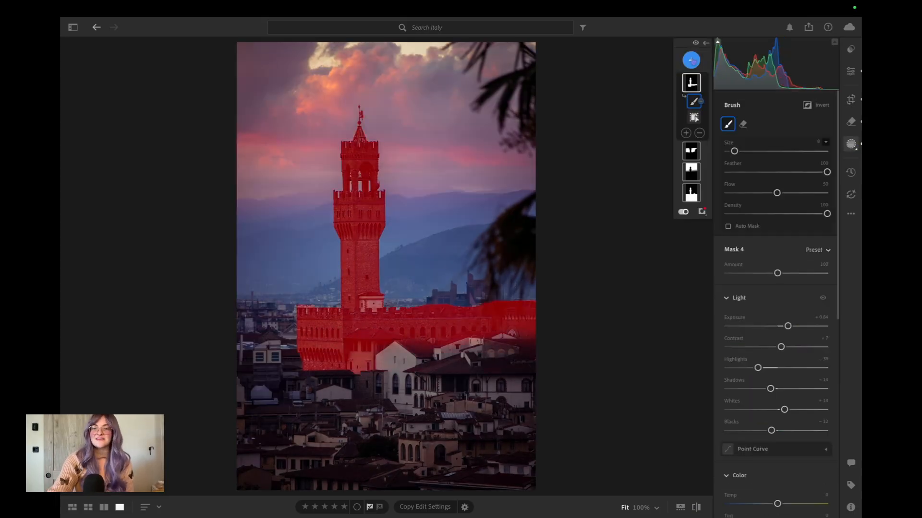
{"action": "left_click", "coordinate": [692, 60]}
{"action": "left_click", "coordinate": [748, 183]}
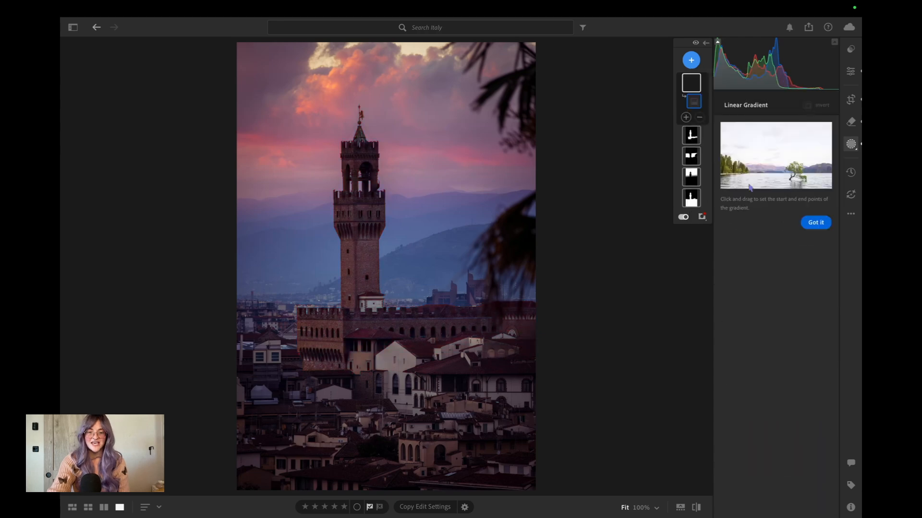
{"action": "left_click_drag", "start_coordinate": [509, 483], "coordinate": [492, 409]}
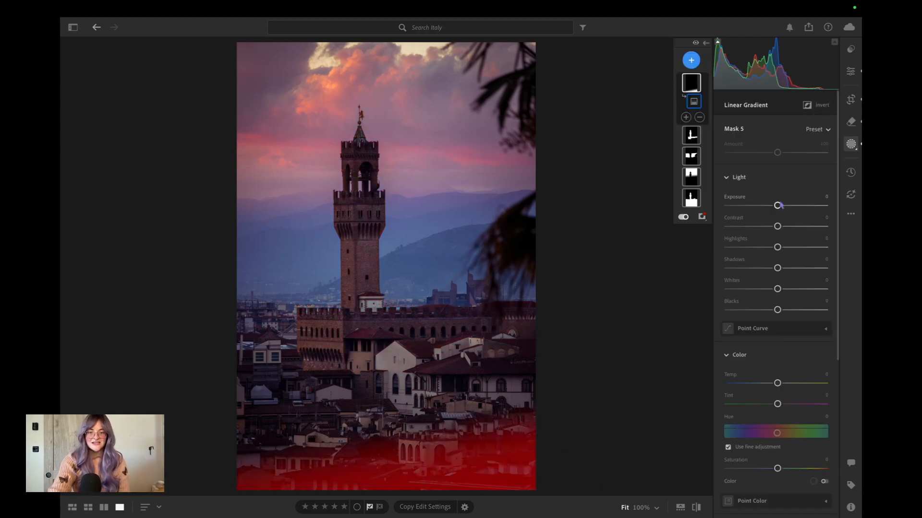
{"action": "left_click_drag", "start_coordinate": [778, 205], "coordinate": [774, 206]}
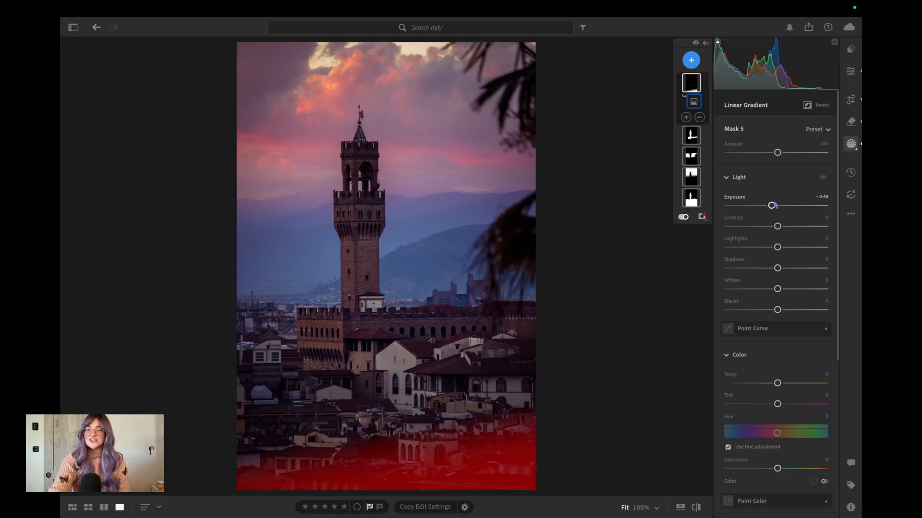
Add a linear gradient mask from the photo's right edge across the palm fronds and set its Exposure to -0.24.
{"action": "left_click", "coordinate": [691, 60]}
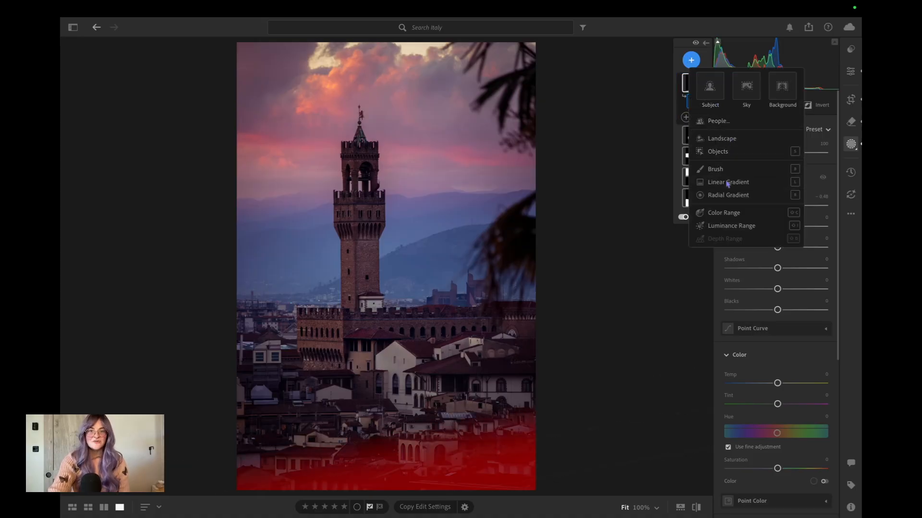
{"action": "left_click", "coordinate": [728, 182]}
{"action": "left_click_drag", "start_coordinate": [528, 72], "coordinate": [482, 78]}
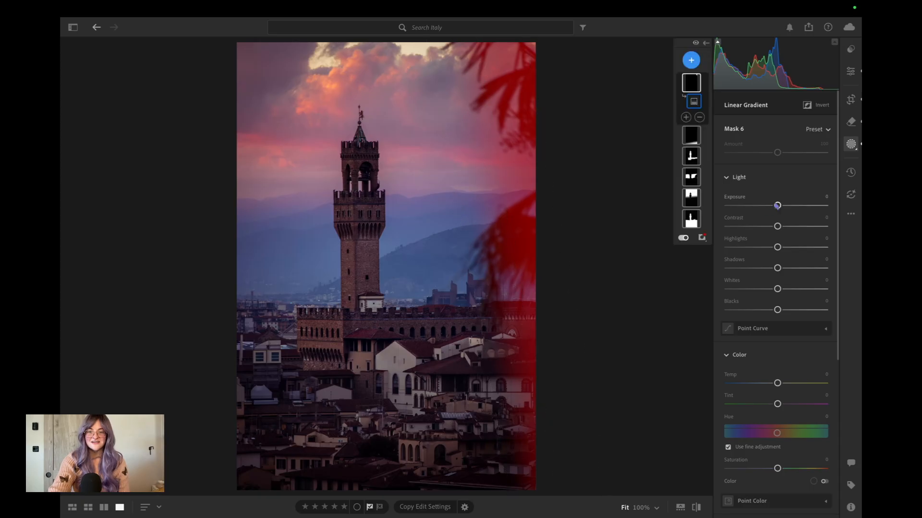
{"action": "left_click_drag", "start_coordinate": [777, 205], "coordinate": [773, 206]}
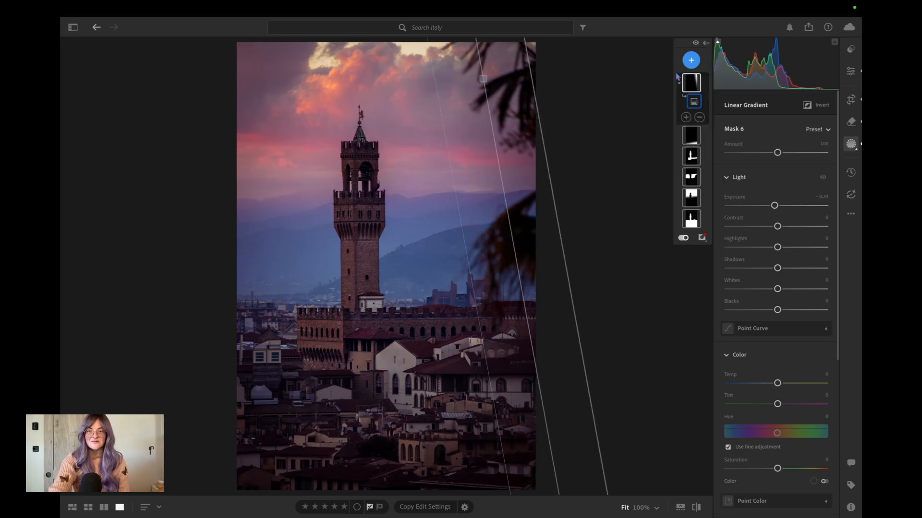
Add a slightly tilted linear gradient mask down from the photo's upper edge over the clouds and set its Exposure to -0.40.
{"action": "left_click", "coordinate": [691, 60]}
{"action": "left_click", "coordinate": [728, 182]}
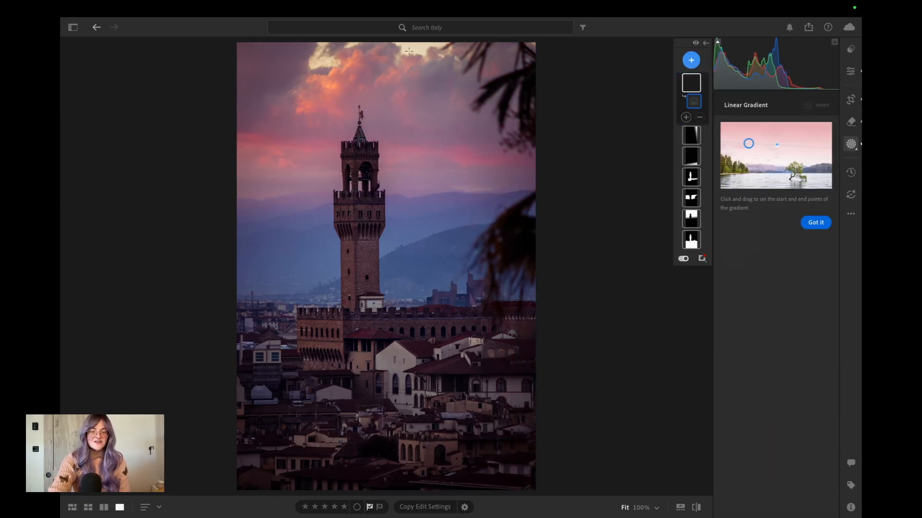
{"action": "left_click_drag", "start_coordinate": [364, 42], "coordinate": [367, 85]}
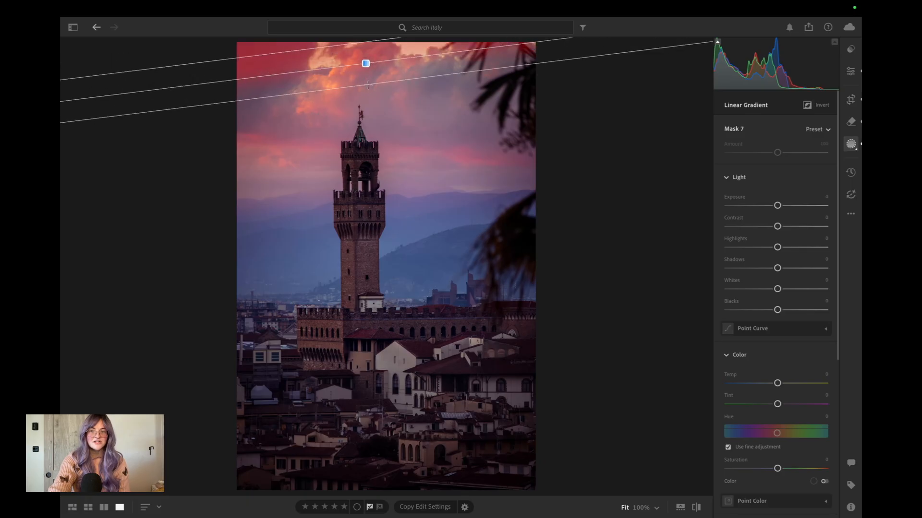
{"action": "left_click_drag", "start_coordinate": [778, 205], "coordinate": [773, 206]}
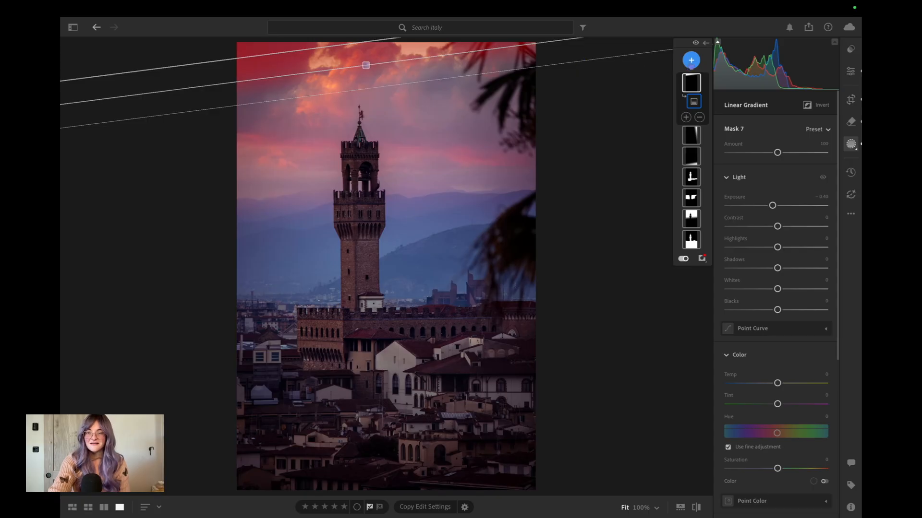
Brush a new mask over the bright cloud gaps along the photo's upper edge, with Temp -18, Exposure +0.12, Contrast -41 and Highlights +8.
{"action": "left_click", "coordinate": [691, 60]}
{"action": "left_click", "coordinate": [715, 169]}
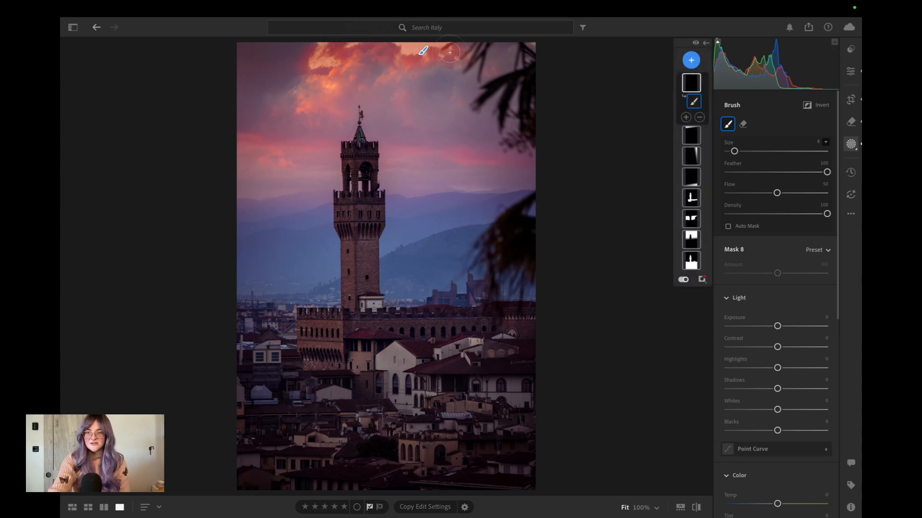
{"action": "scroll", "coordinate": [800, 344], "scroll_direction": "down", "scroll_amount": 5}
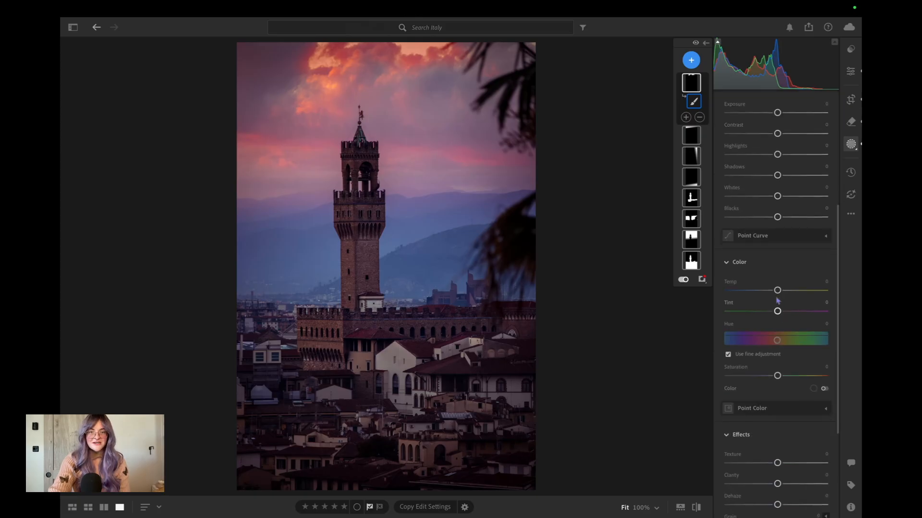
{"action": "left_click_drag", "start_coordinate": [777, 291], "coordinate": [770, 291]}
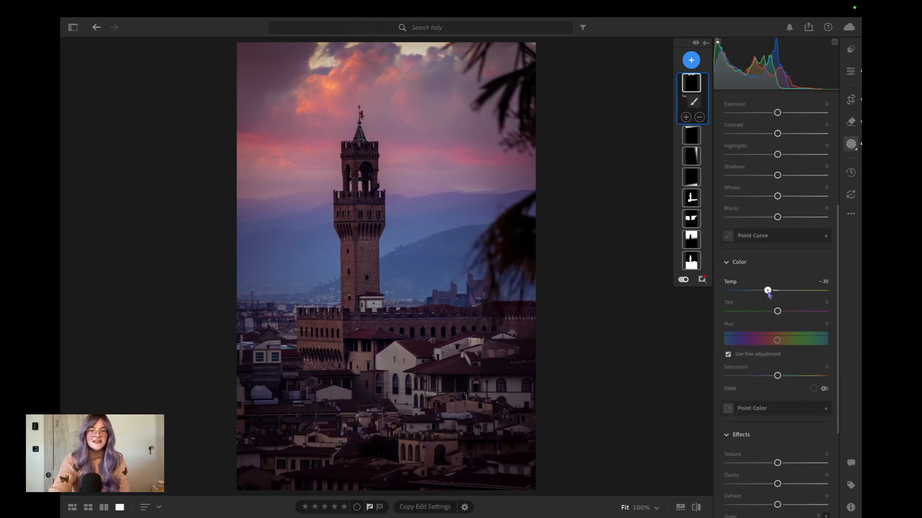
{"action": "mouse_move", "coordinate": [770, 292]}
{"action": "left_mouse_down"}
{"action": "mouse_move", "coordinate": [764, 314]}
{"action": "mouse_move", "coordinate": [784, 309]}
{"action": "mouse_move", "coordinate": [789, 290]}
{"action": "mouse_move", "coordinate": [756, 287]}
{"action": "mouse_move", "coordinate": [758, 267]}
{"action": "mouse_move", "coordinate": [778, 267]}
{"action": "left_mouse_up"}
{"action": "scroll", "coordinate": [769, 293], "scroll_direction": "up", "scroll_amount": 3}
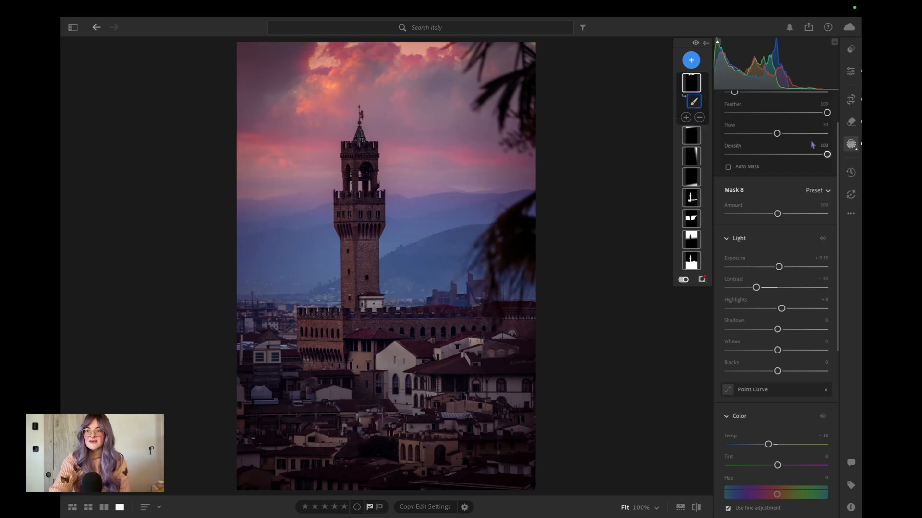
Leave masking and toggle between the original and edited photo to check the gradient and brush mask changes.
{"action": "left_click", "coordinate": [850, 71]}
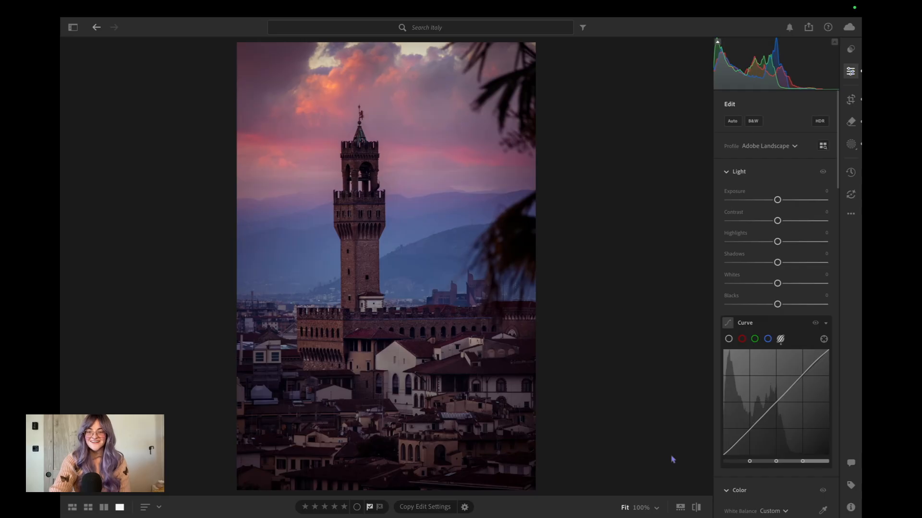
{"action": "left_click", "coordinate": [697, 508]}
{"action": "left_click", "coordinate": [697, 509]}
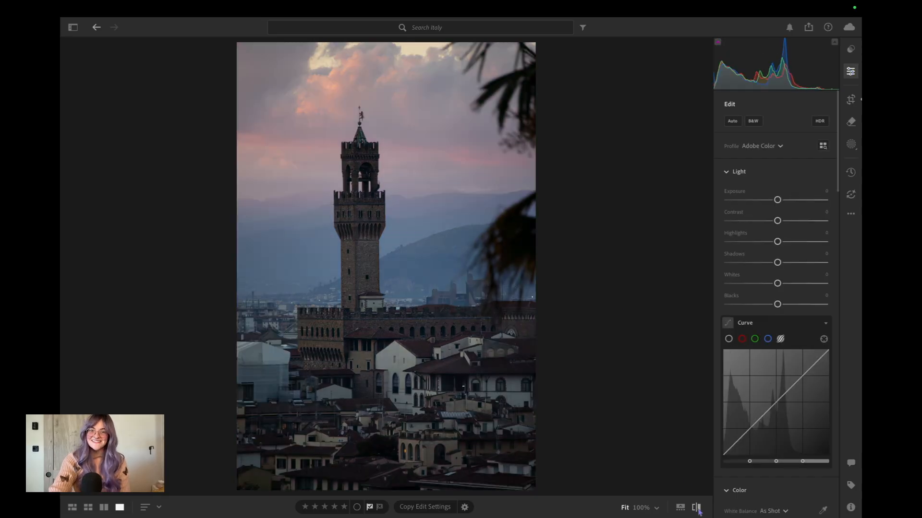
{"action": "left_click", "coordinate": [697, 509]}
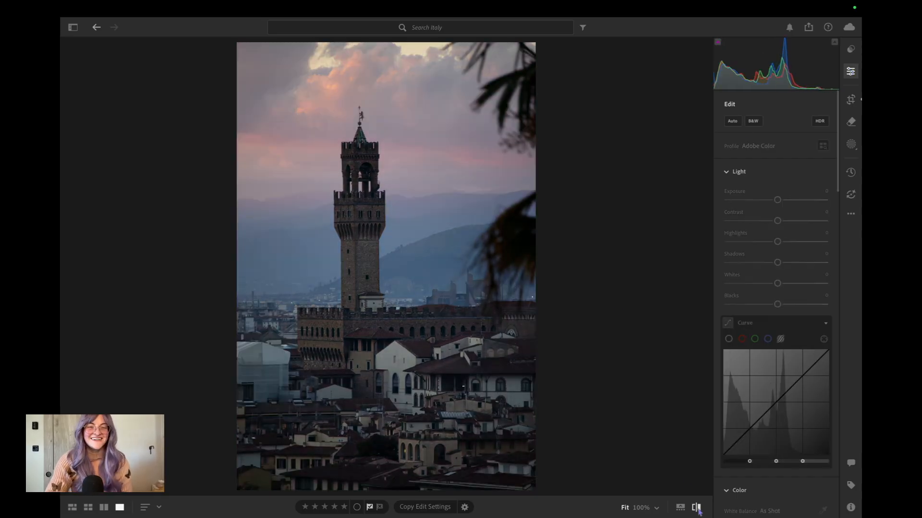
{"action": "left_click", "coordinate": [697, 508]}
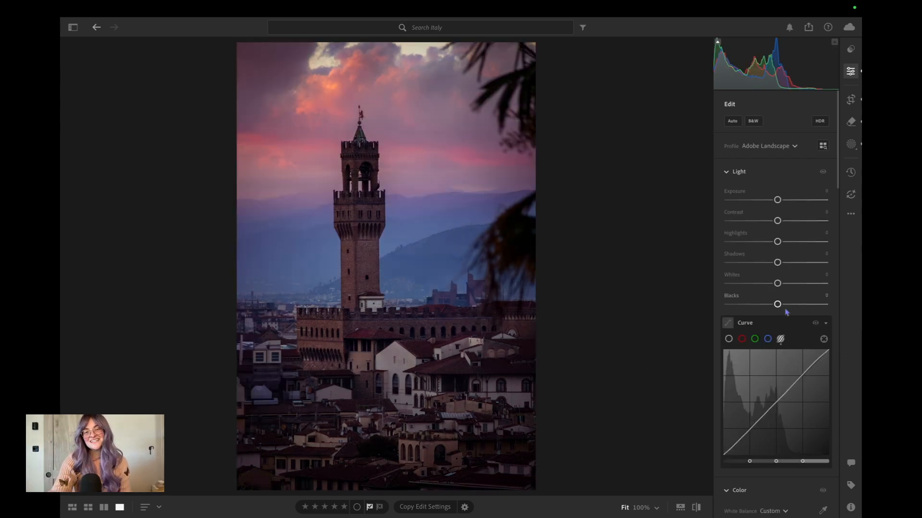
Set the photo's global Vibrance to -19.
{"action": "scroll", "coordinate": [786, 312], "scroll_direction": "down", "scroll_amount": 5}
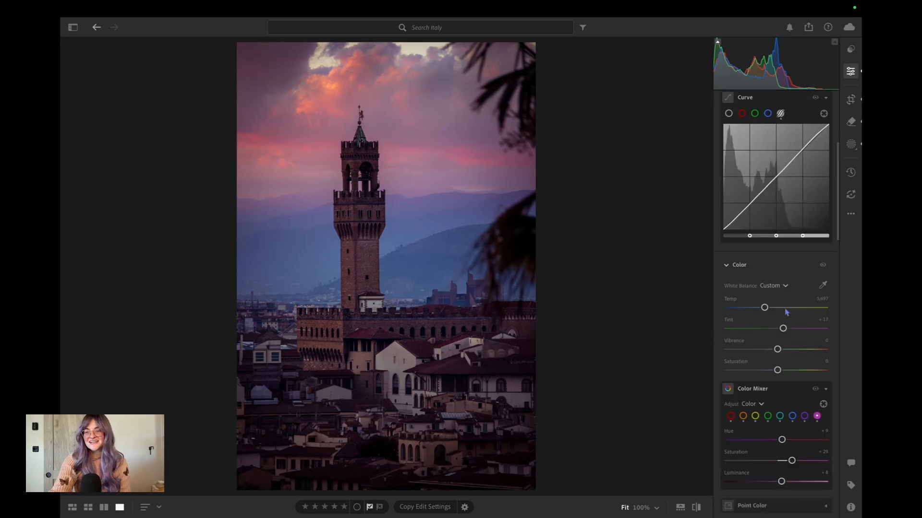
{"action": "scroll", "coordinate": [786, 312], "scroll_direction": "up", "scroll_amount": 3}
{"action": "scroll", "coordinate": [782, 283], "scroll_direction": "down", "scroll_amount": 4}
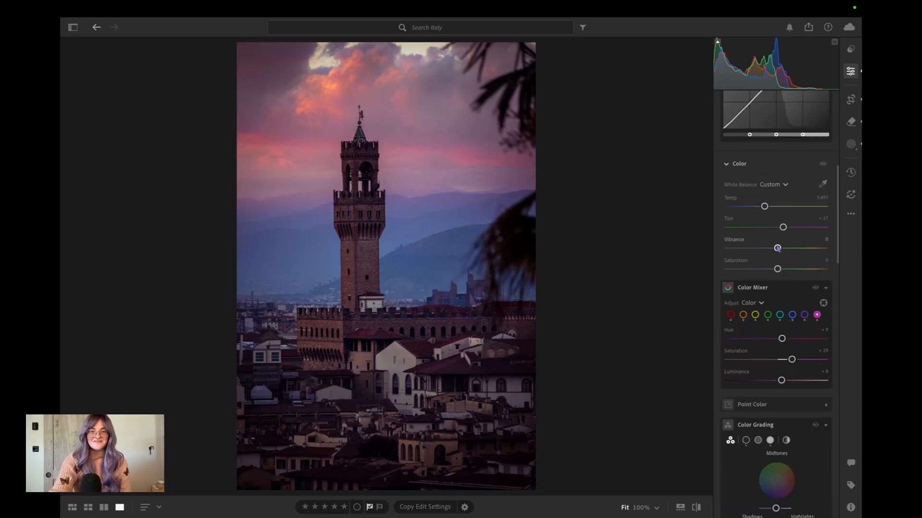
{"action": "mouse_move", "coordinate": [777, 250]}
{"action": "left_mouse_down"}
{"action": "mouse_move", "coordinate": [768, 253]}
{"action": "mouse_move", "coordinate": [826, 256]}
{"action": "mouse_move", "coordinate": [768, 259]}
{"action": "left_mouse_up"}
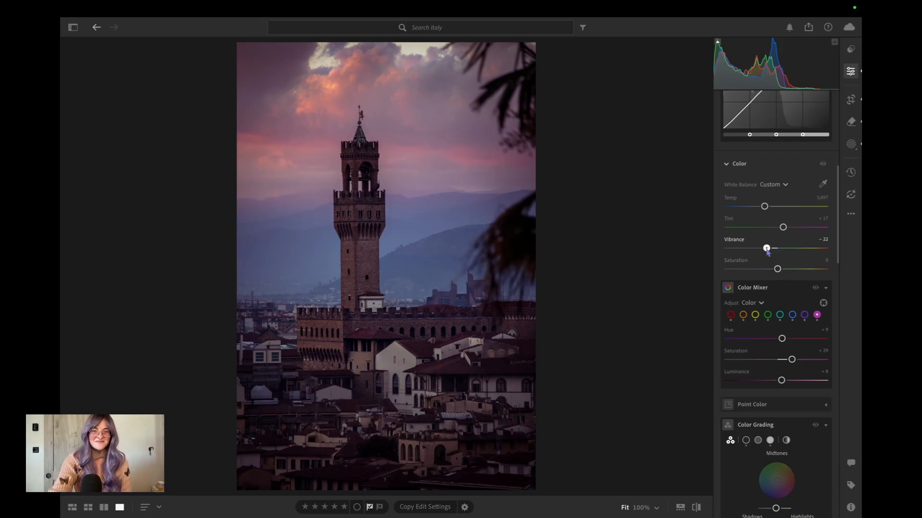
{"action": "left_click_drag", "start_coordinate": [767, 250], "coordinate": [769, 251]}
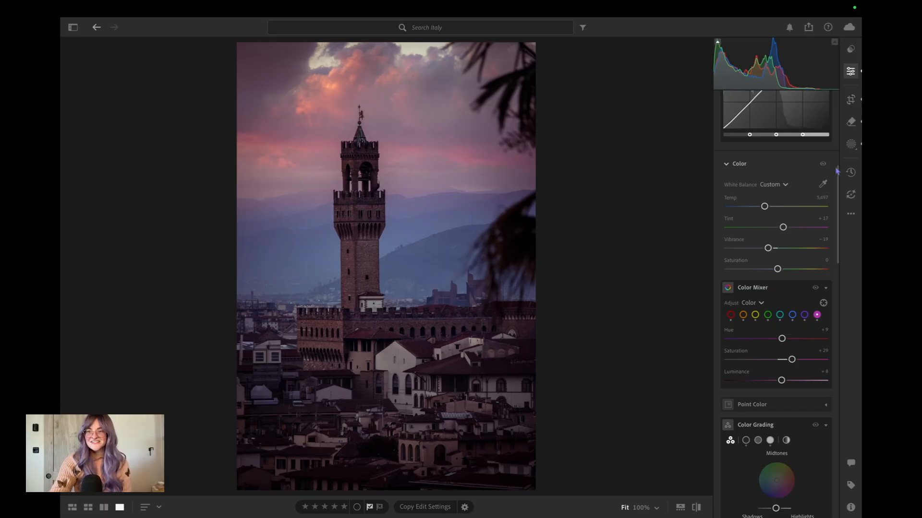
Brush a new mask over the light-coloured houses below the palace, set its Exposure to -0.24 and lower its Highlights.
{"action": "left_click", "coordinate": [850, 144]}
{"action": "left_click", "coordinate": [691, 60]}
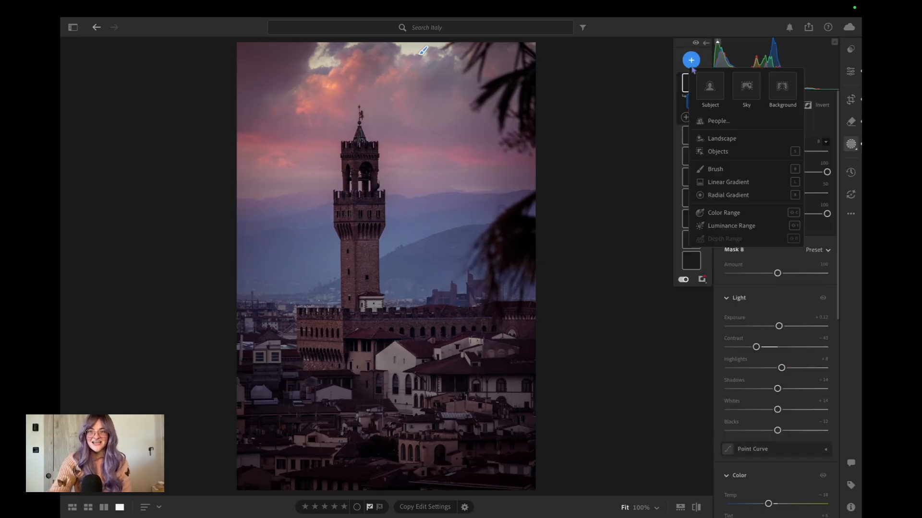
{"action": "left_click", "coordinate": [736, 169]}
{"action": "mouse_move", "coordinate": [400, 376]}
{"action": "left_mouse_down"}
{"action": "mouse_move", "coordinate": [392, 352]}
{"action": "mouse_move", "coordinate": [407, 354]}
{"action": "mouse_move", "coordinate": [396, 347]}
{"action": "mouse_move", "coordinate": [372, 363]}
{"action": "mouse_move", "coordinate": [416, 365]}
{"action": "mouse_move", "coordinate": [500, 344]}
{"action": "mouse_move", "coordinate": [431, 347]}
{"action": "mouse_move", "coordinate": [395, 372]}
{"action": "mouse_move", "coordinate": [416, 403]}
{"action": "mouse_move", "coordinate": [396, 396]}
{"action": "mouse_move", "coordinate": [433, 381]}
{"action": "left_mouse_up"}
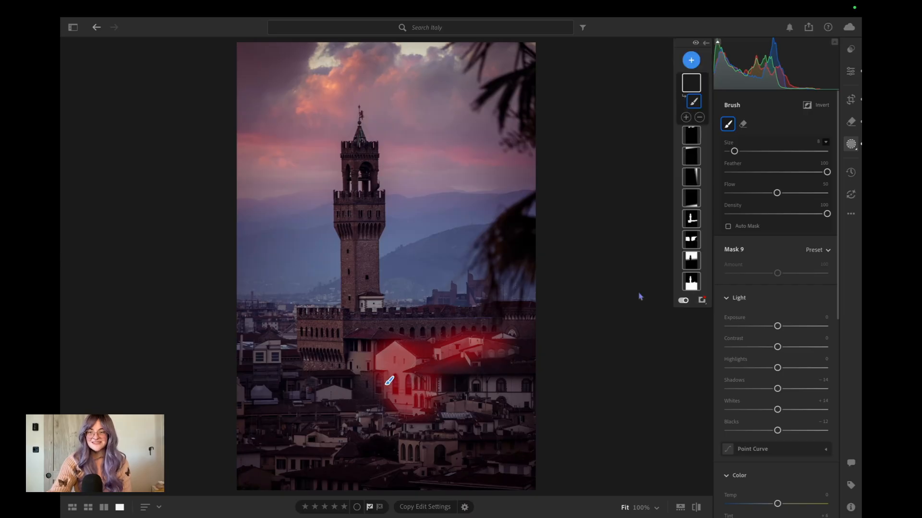
{"action": "mouse_move", "coordinate": [777, 326]}
{"action": "left_mouse_down"}
{"action": "mouse_move", "coordinate": [761, 325]}
{"action": "mouse_move", "coordinate": [773, 326]}
{"action": "left_mouse_up"}
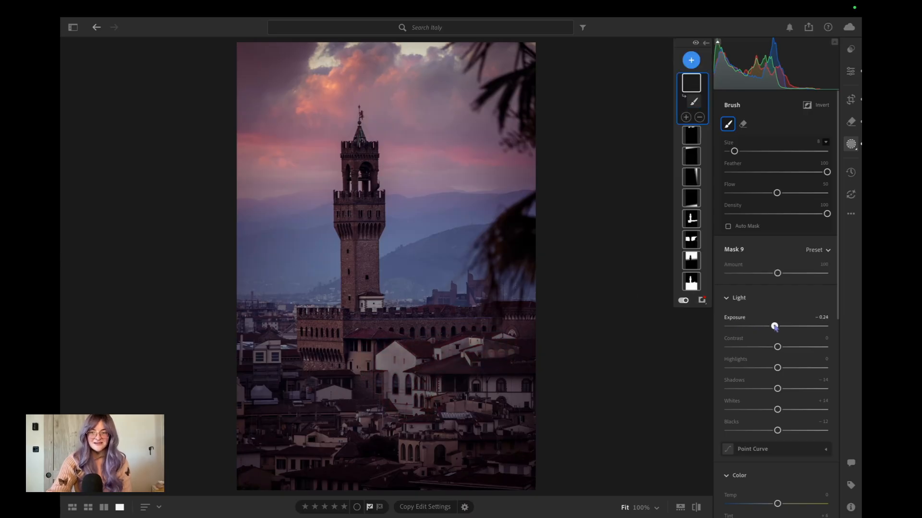
{"action": "mouse_move", "coordinate": [778, 368]}
{"action": "left_mouse_down"}
{"action": "mouse_move", "coordinate": [746, 372]}
{"action": "mouse_move", "coordinate": [757, 368]}
{"action": "left_mouse_up"}
{"action": "left_click", "coordinate": [694, 100]}
Return to the global edit settings and compare the finished photo with the original.
{"action": "left_click", "coordinate": [850, 76]}
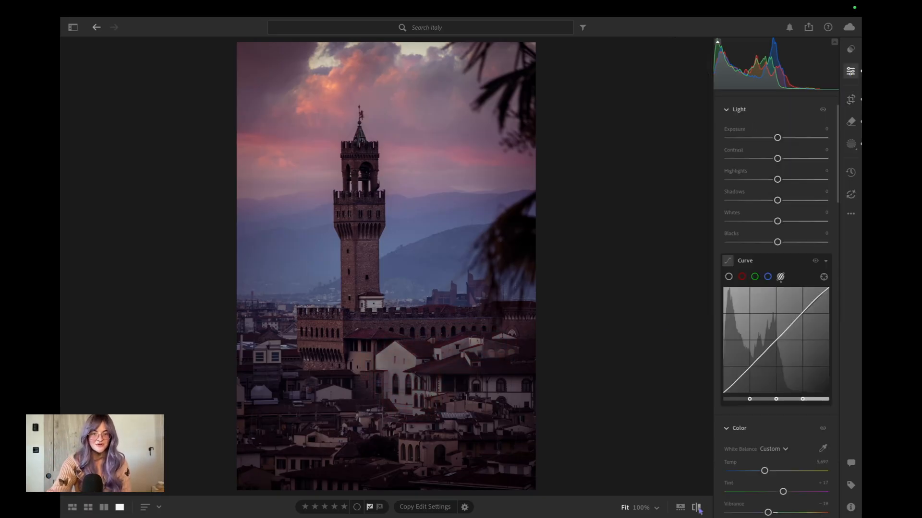
{"action": "left_click", "coordinate": [696, 507]}
{"action": "left_click", "coordinate": [697, 508]}
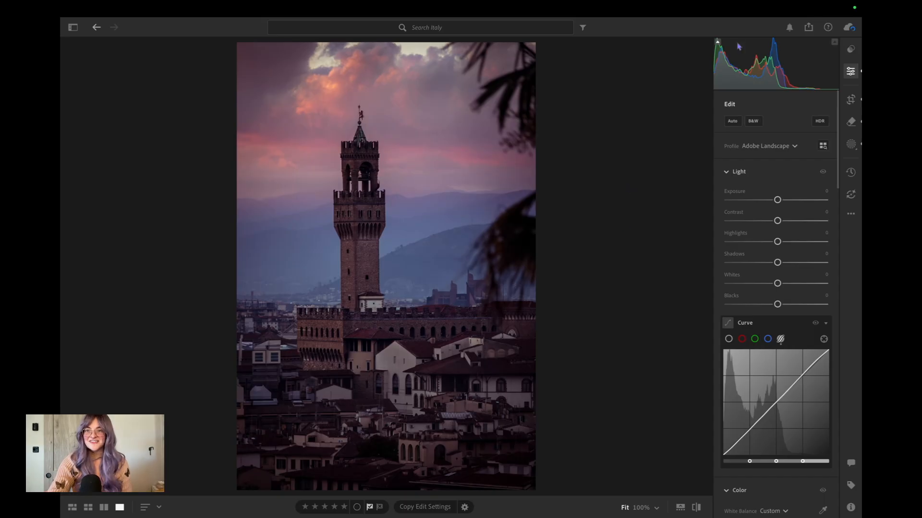
Export the photo with custom settings as a small JPG at 100% quality with the watermark included.
{"action": "left_click", "coordinate": [808, 27]}
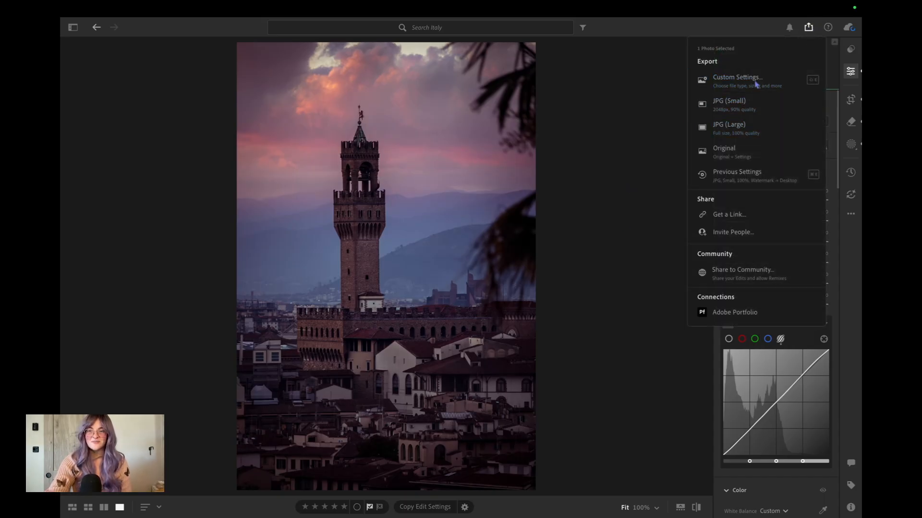
{"action": "left_click", "coordinate": [753, 82]}
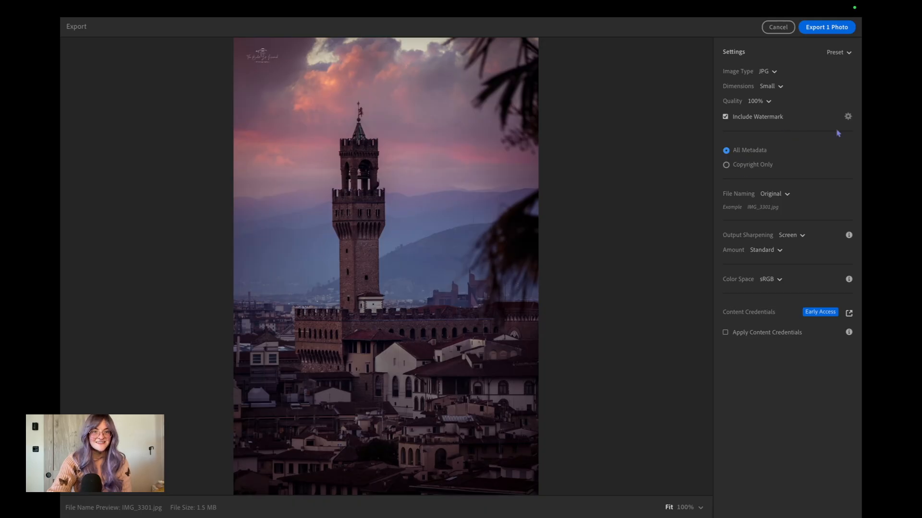
{"action": "left_click", "coordinate": [826, 27]}
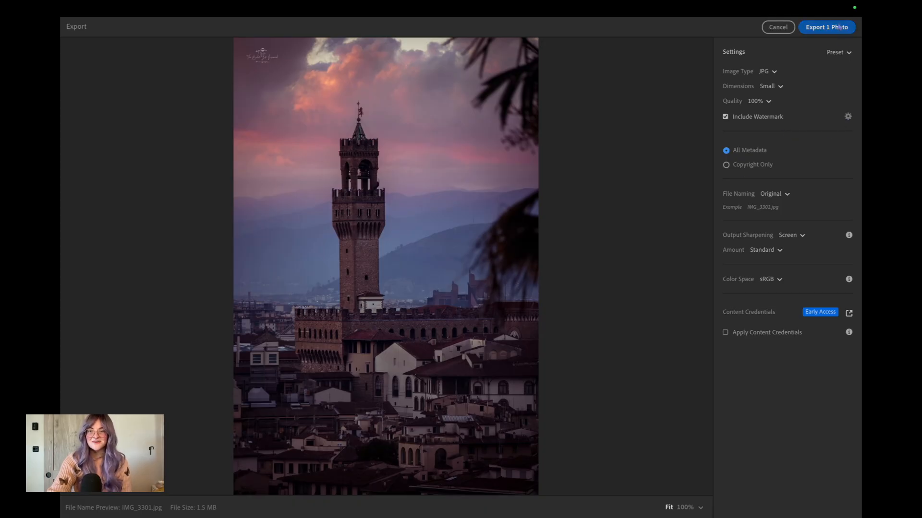
{"action": "left_click", "coordinate": [618, 287]}
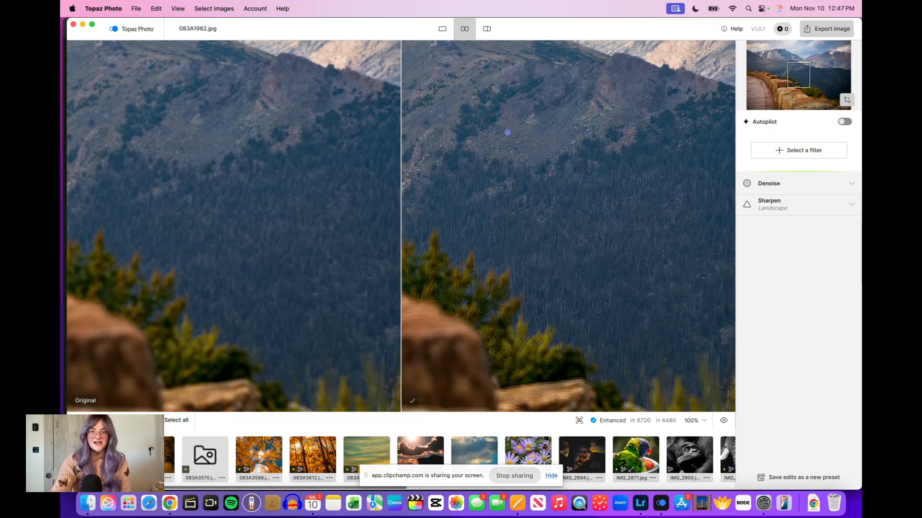
Switch to Topaz Photo and open the exported IMG_3301.jpg from the Desktop.
{"action": "left_click_drag", "start_coordinate": [507, 132], "coordinate": [579, 173]}
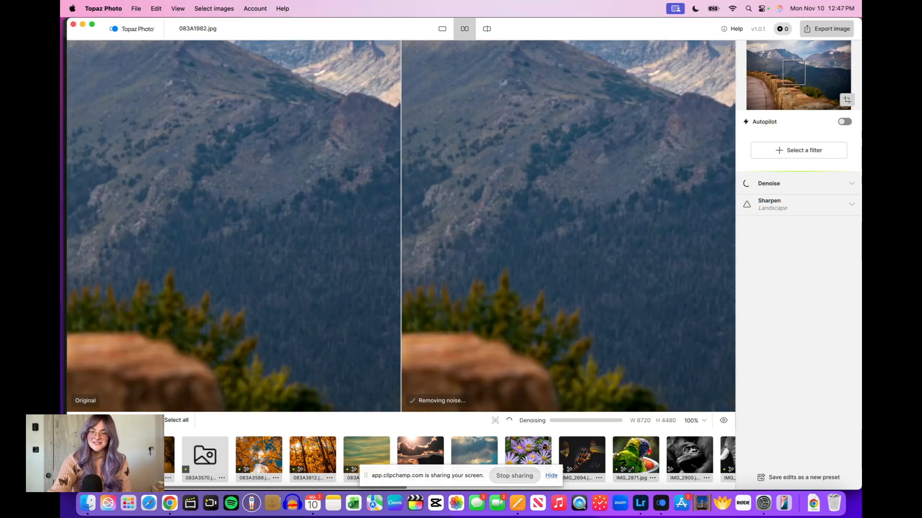
{"action": "key", "text": "super+o"}
{"action": "left_click", "coordinate": [376, 197]}
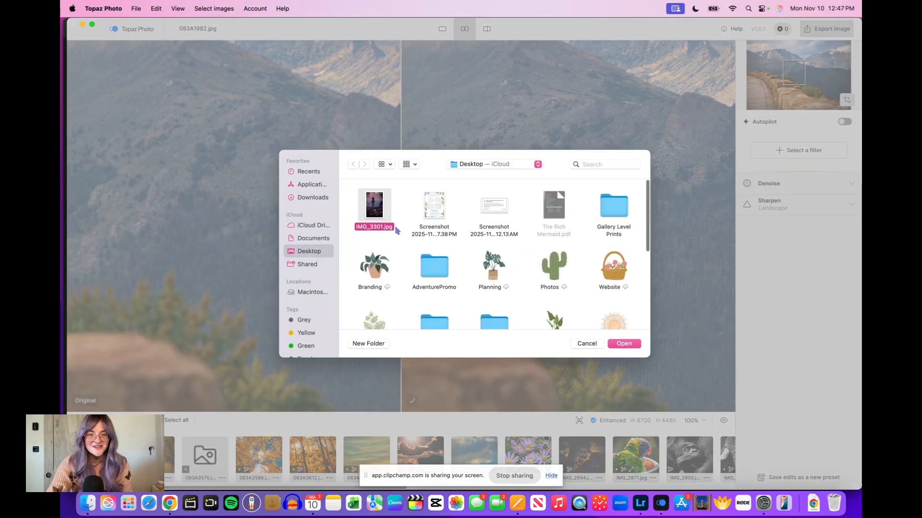
{"action": "left_click", "coordinate": [631, 344]}
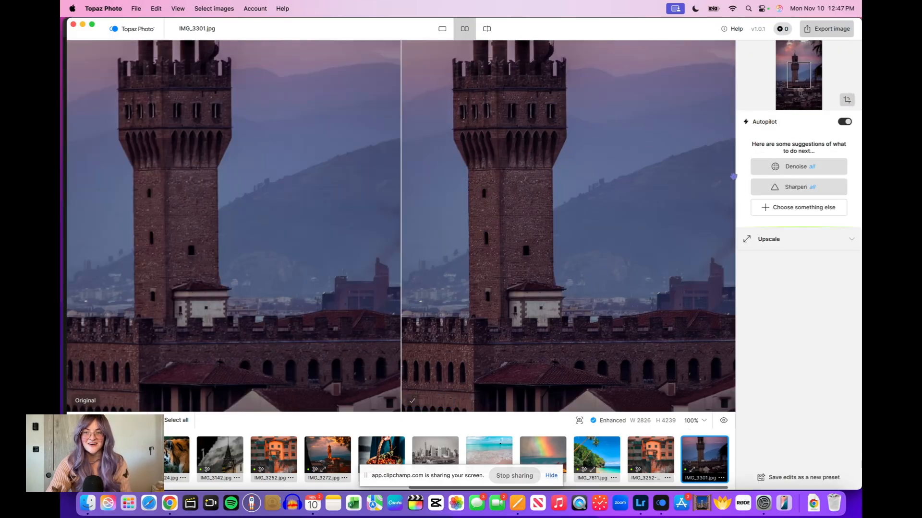
Apply the suggested Denoise to the whole image and check the tower edge and hillside against the original.
{"action": "left_click", "coordinate": [784, 172]}
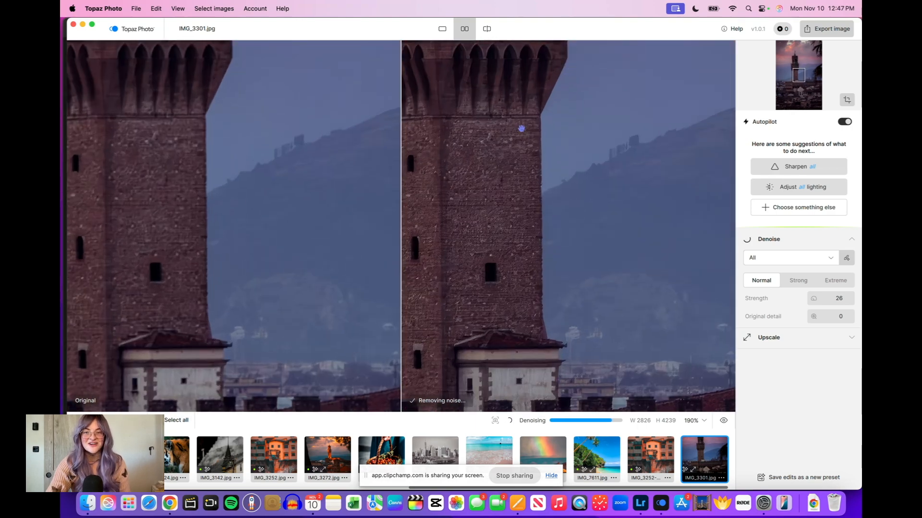
{"action": "scroll", "coordinate": [520, 128], "scroll_direction": "up", "scroll_amount": 5}
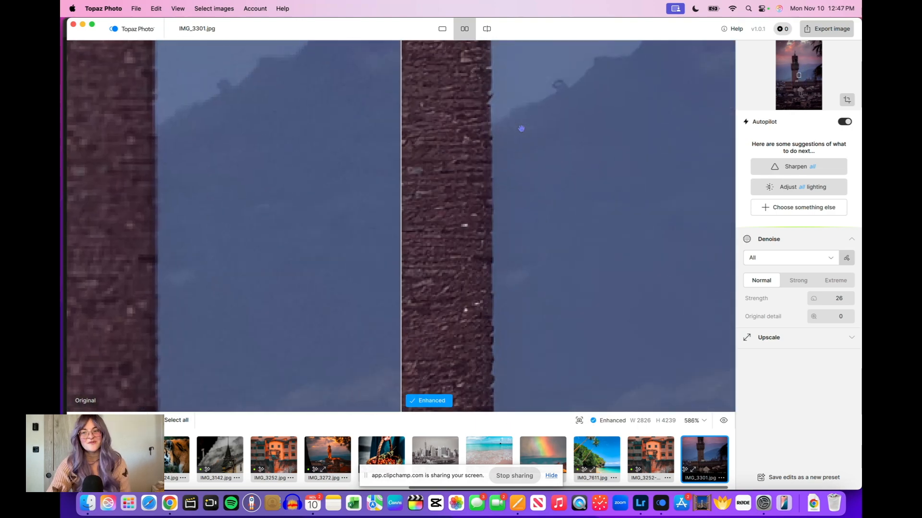
{"action": "scroll", "coordinate": [584, 245], "scroll_direction": "up", "scroll_amount": 2}
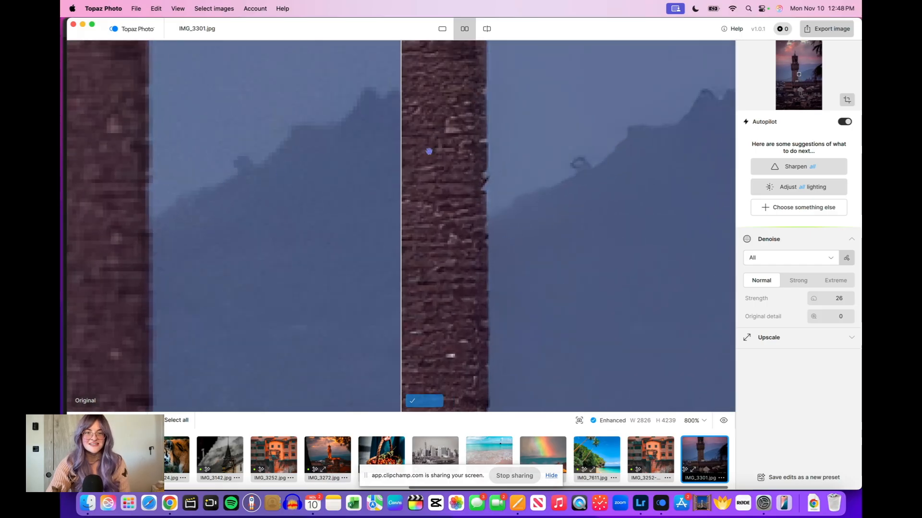
Apply the suggested Sharpen to the whole image and compare the tower's brickwork with the original.
{"action": "left_click", "coordinate": [838, 170]}
{"action": "scroll", "coordinate": [556, 235], "scroll_direction": "down", "scroll_amount": 5}
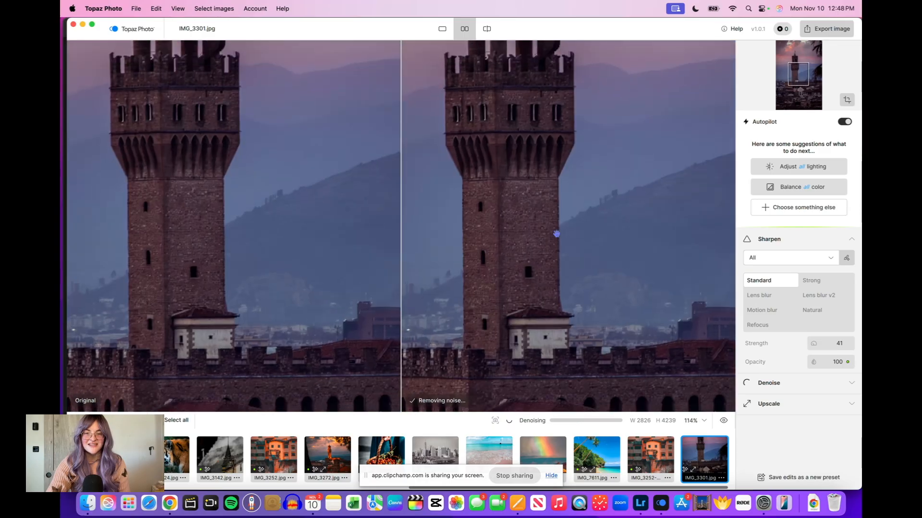
{"action": "scroll", "coordinate": [557, 233], "scroll_direction": "down", "scroll_amount": 3}
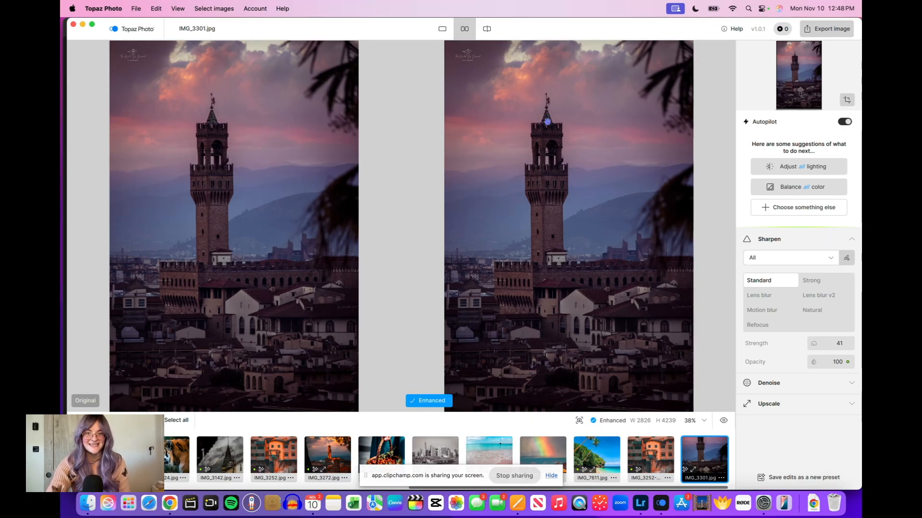
{"action": "scroll", "coordinate": [547, 122], "scroll_direction": "up", "scroll_amount": 10}
{"action": "left_click_drag", "start_coordinate": [496, 157], "coordinate": [551, 169]}
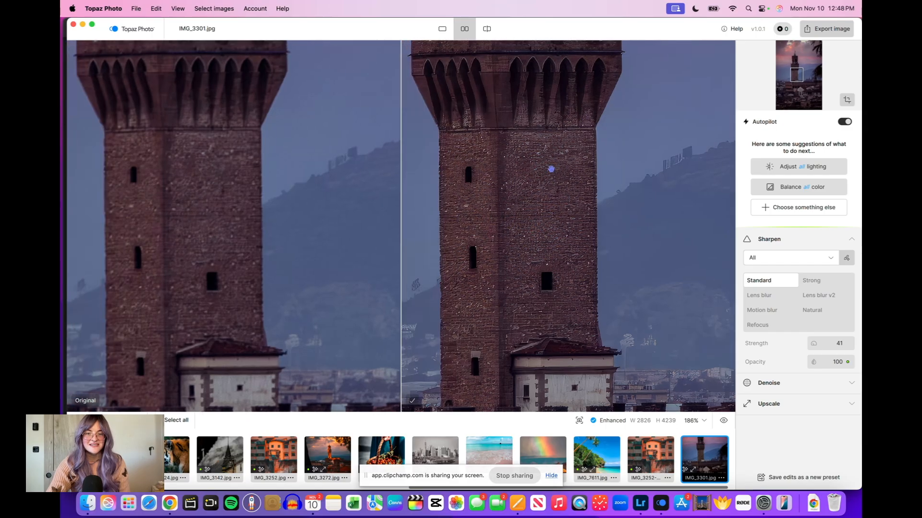
{"action": "scroll", "coordinate": [551, 169], "scroll_direction": "up", "scroll_amount": 8}
{"action": "left_click_drag", "start_coordinate": [533, 248], "coordinate": [641, 226]}
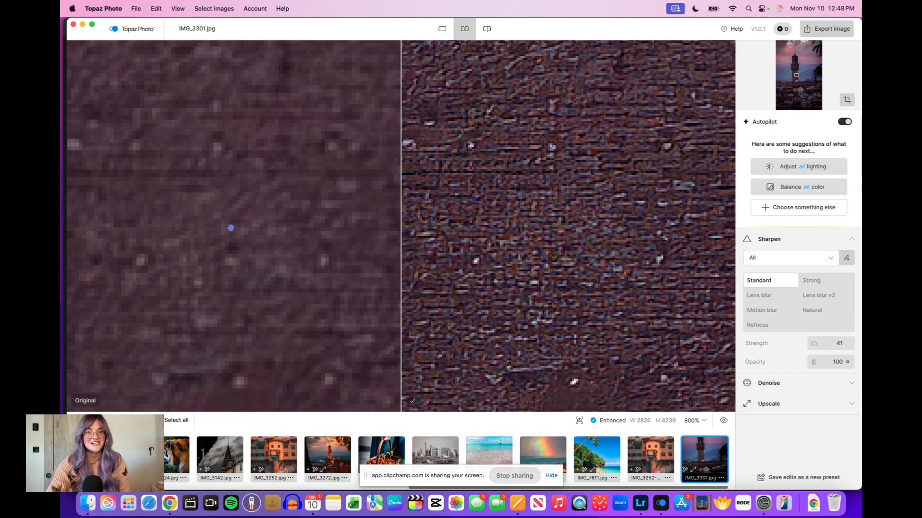
{"action": "scroll", "coordinate": [487, 204], "scroll_direction": "down", "scroll_amount": 10}
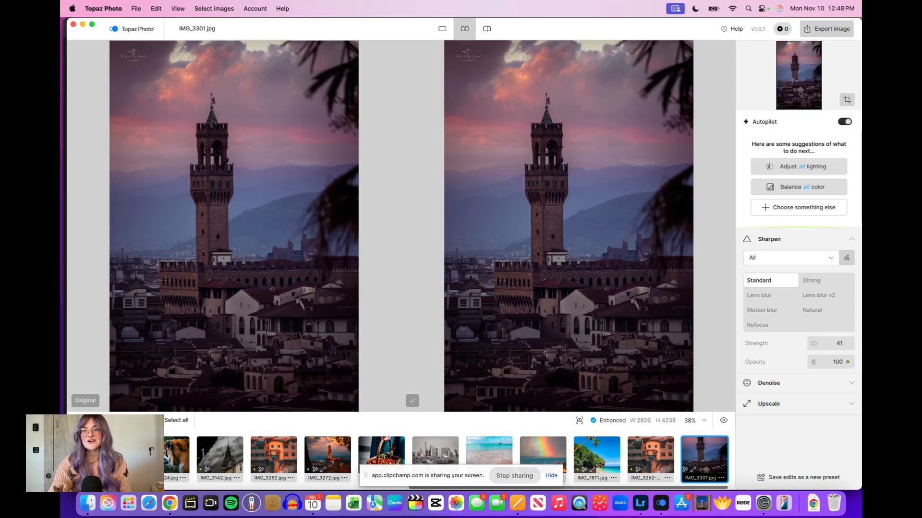
Export the enhanced image to the Desktop in its input format with the -topaz suffix, and view the result.
{"action": "left_click", "coordinate": [826, 35]}
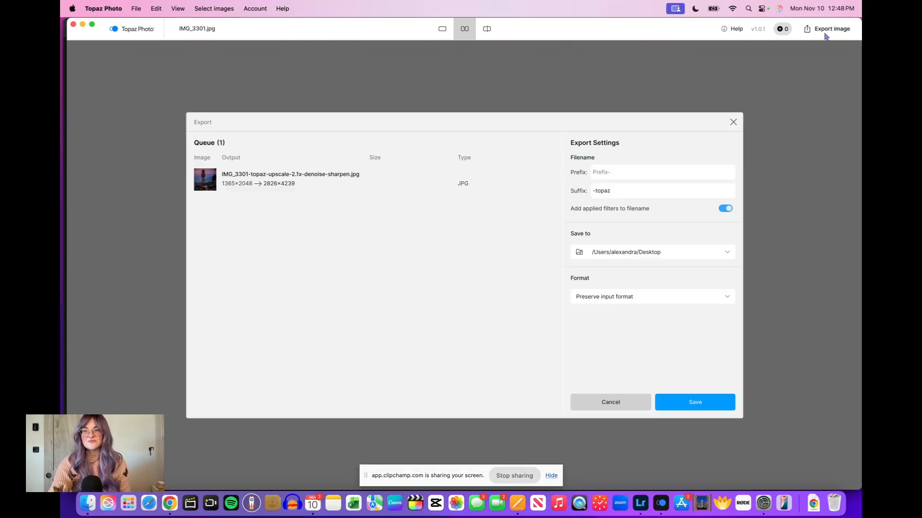
{"action": "left_click", "coordinate": [690, 403]}
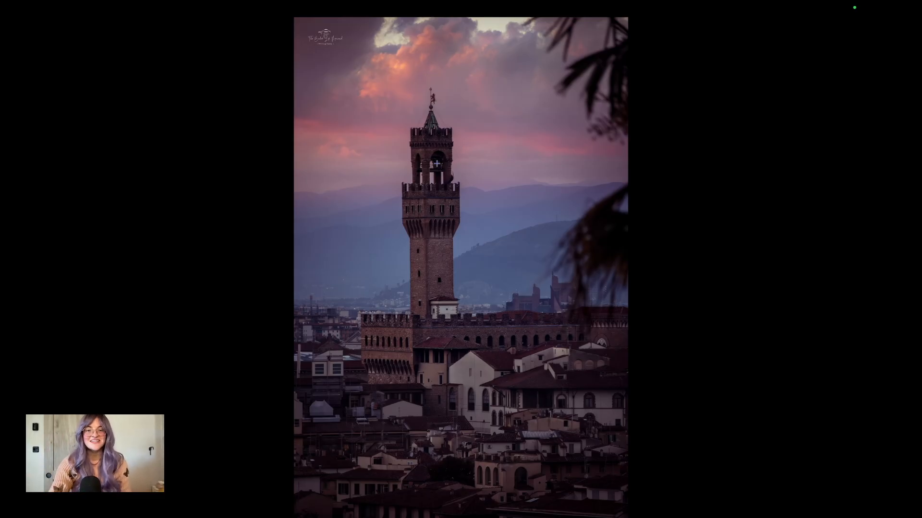
{"action": "left_click", "coordinate": [437, 163]}
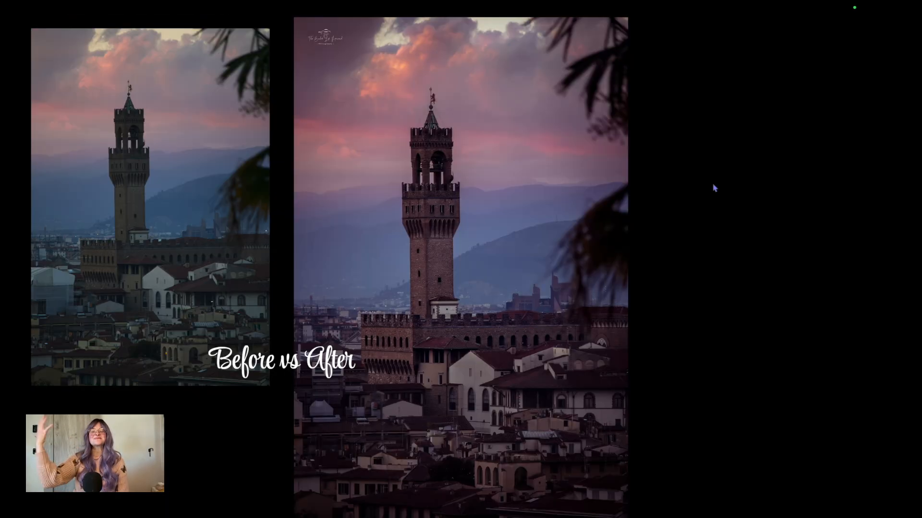